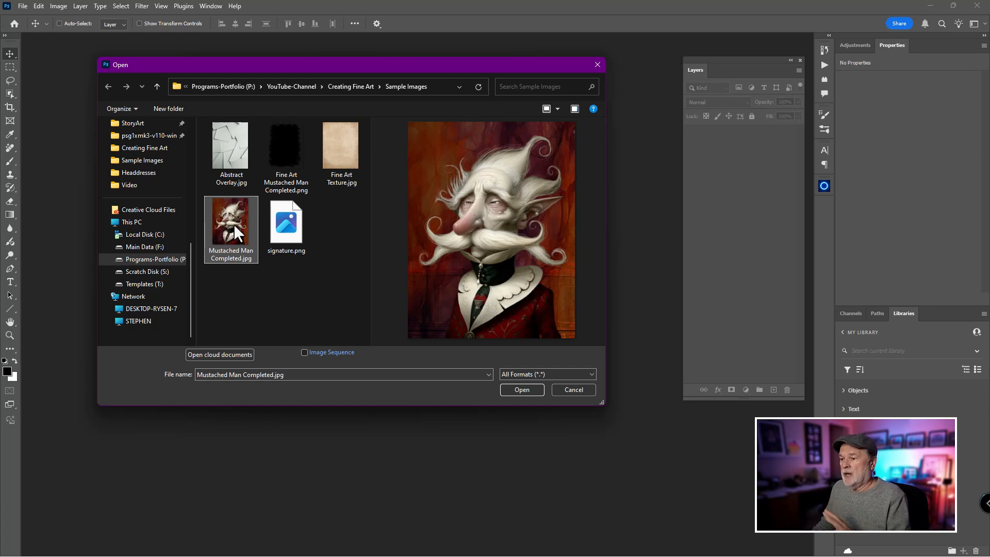
Step: Open Mustached Man Completed.jpg and make sure the asset libraries are displayed
left_click(515, 390)
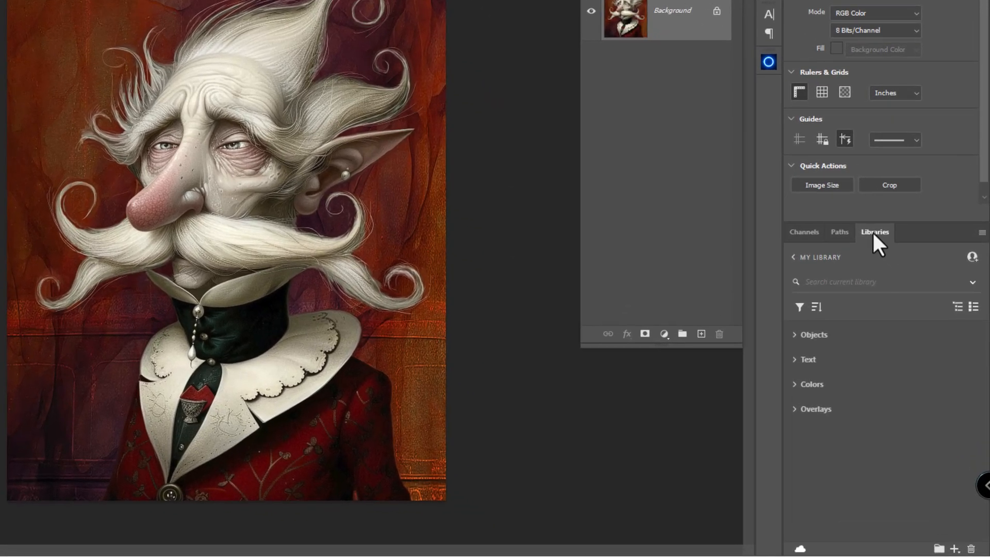
left_click(902, 314)
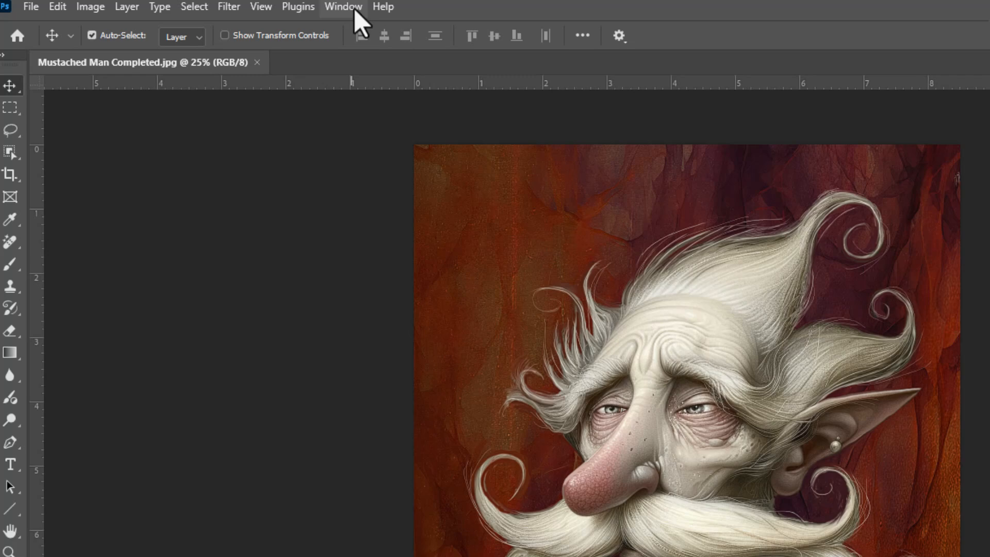
left_click(356, 8)
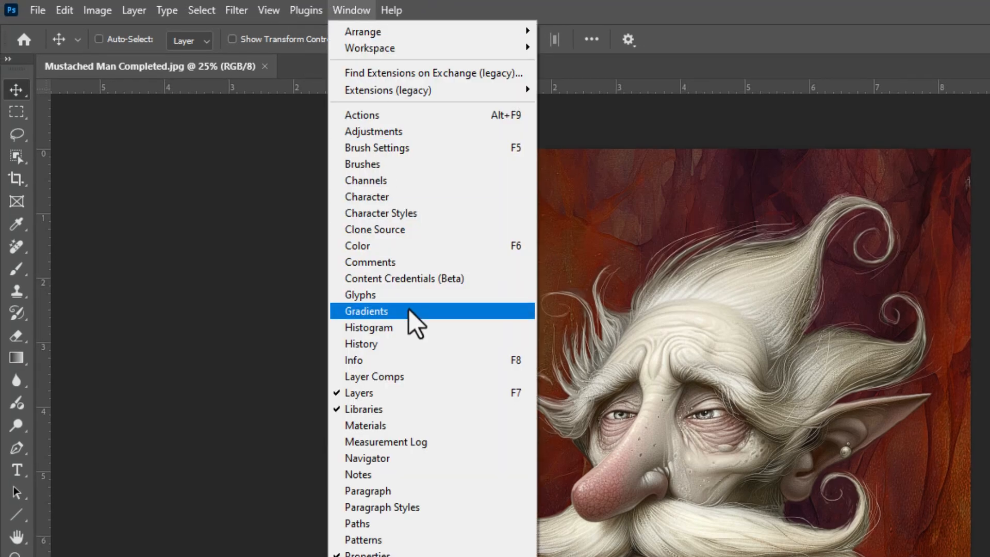
left_click(429, 409)
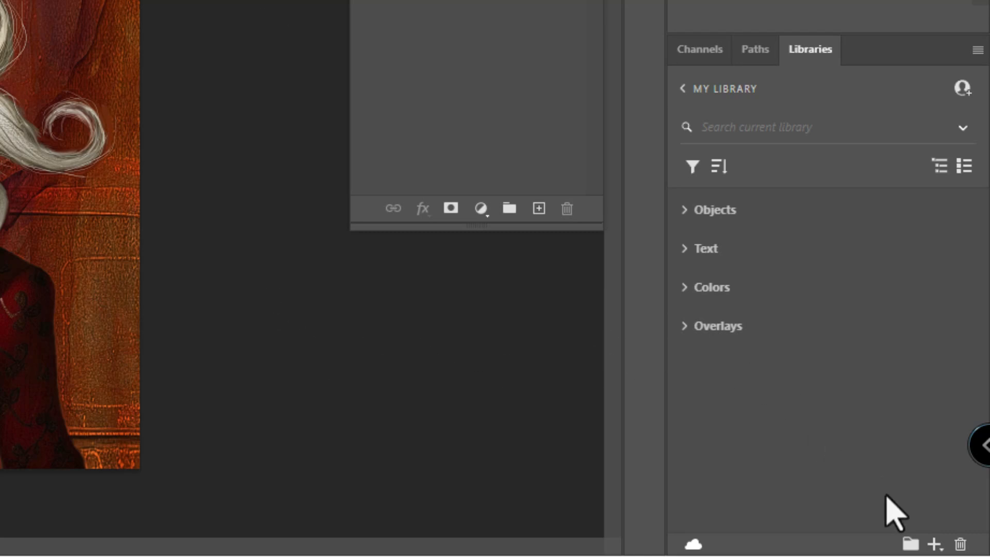
Step: Examine the Objects group in My Library and collapse it again
left_click(910, 542)
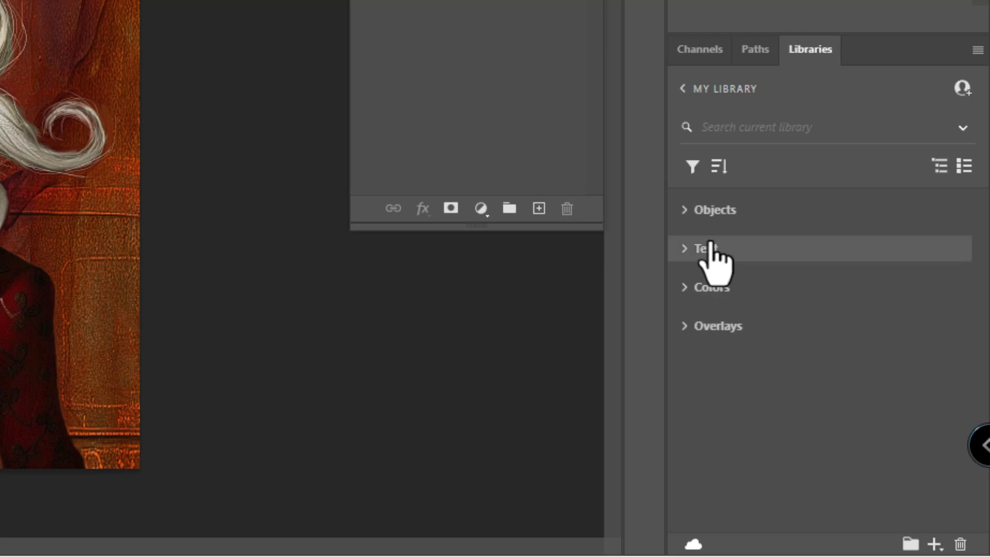
left_click(685, 214)
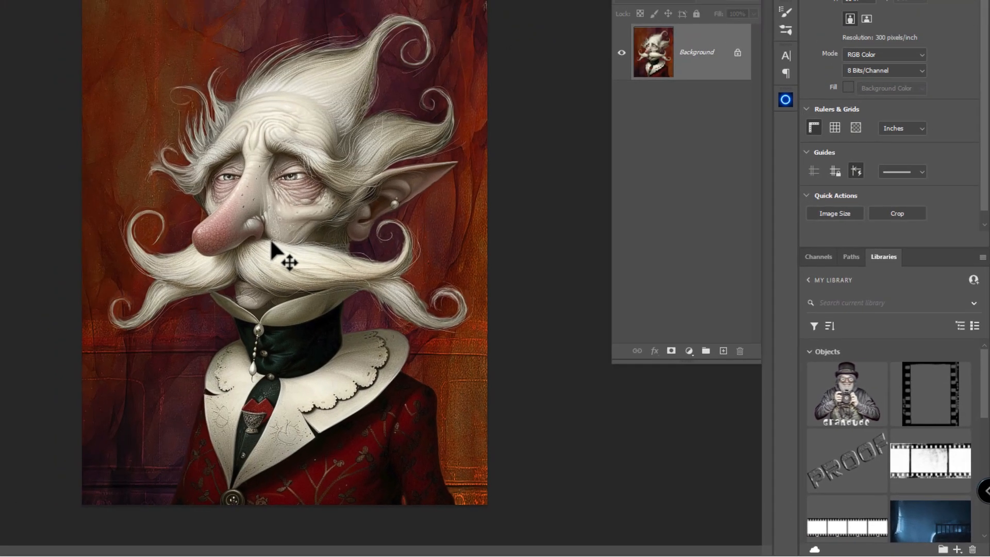
left_click(272, 243)
left_click(813, 398)
left_click_drag(771, 393, 629, 407)
left_click_drag(688, 405, 823, 371)
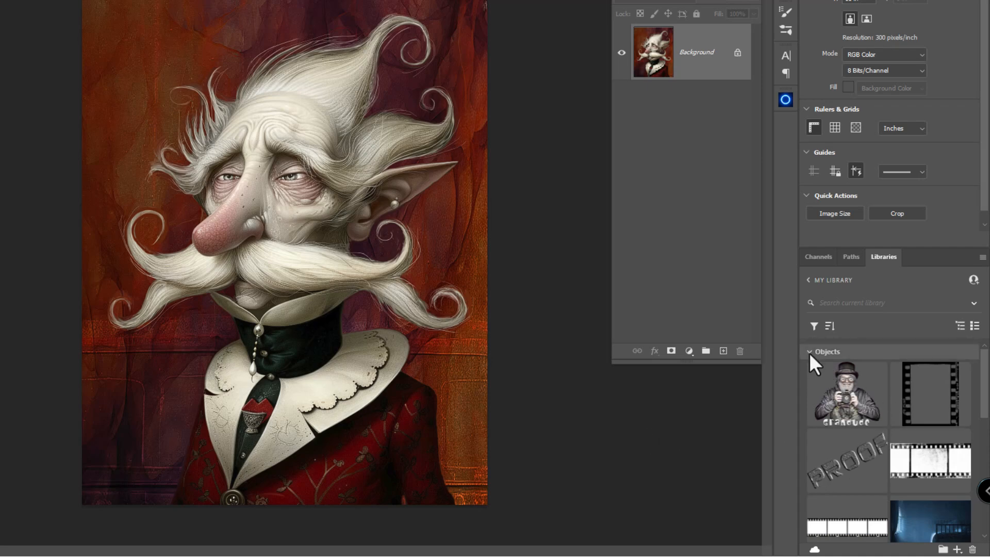
left_click(809, 351)
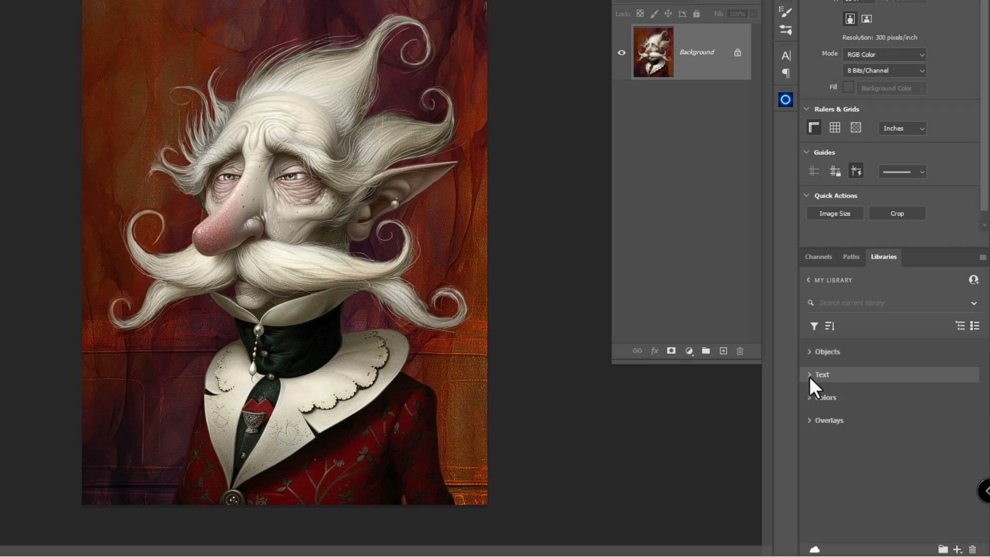
Step: Place the Abstract overlay from My Library's Overlays group onto the portrait
left_click(810, 419)
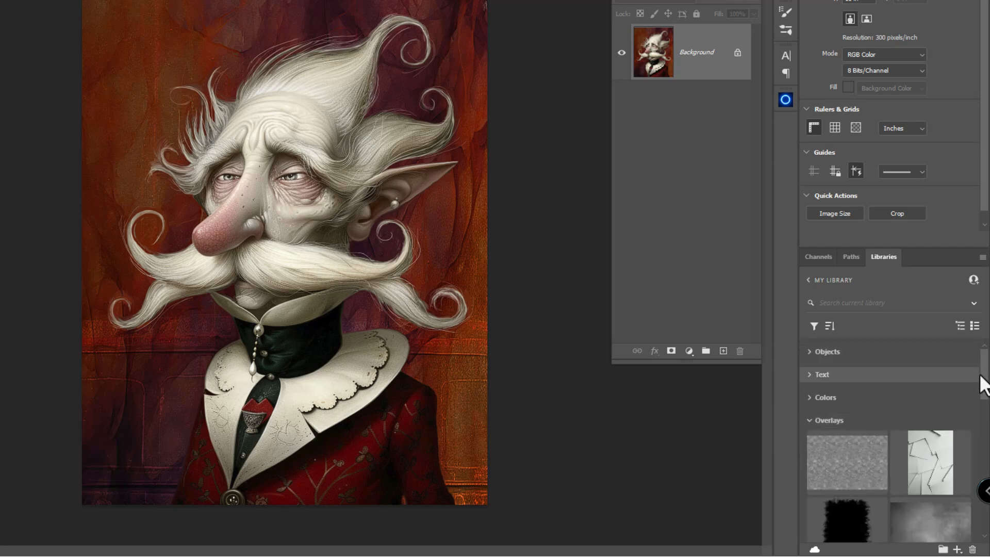
left_click_drag(983, 380, 983, 415)
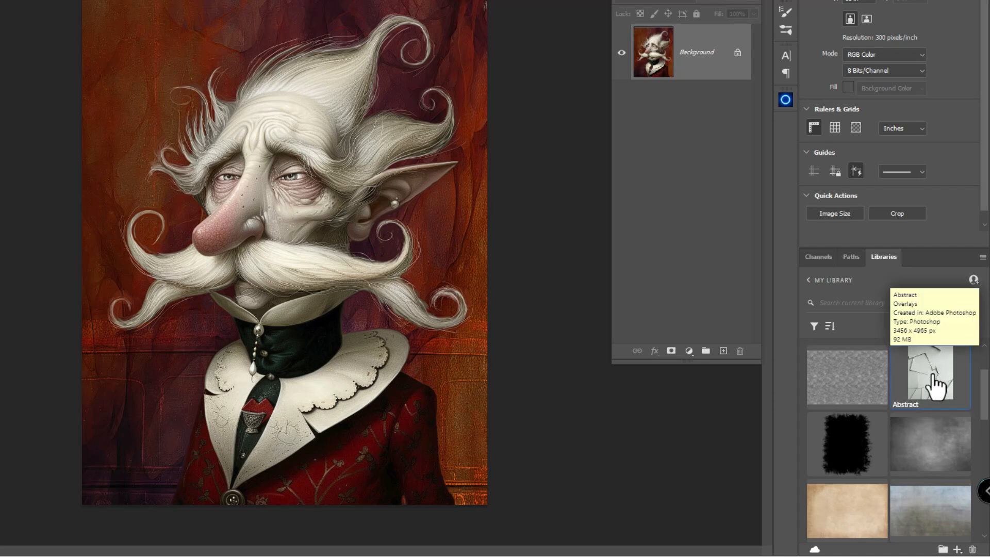
left_click_drag(934, 386, 277, 211)
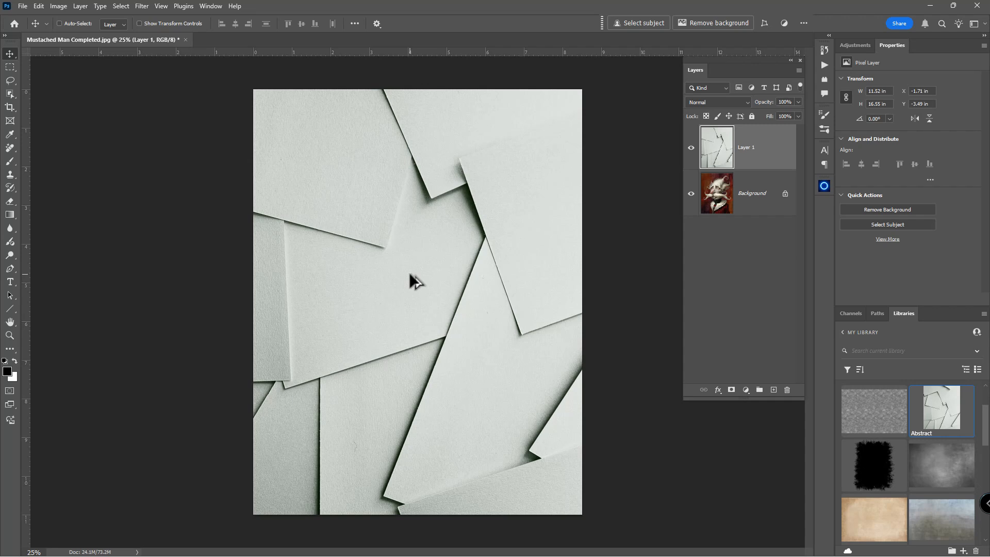
Step: Transform the Abstract overlay layer to fit the canvas edges exactly, at 8.5 in wide and 11 in high
key("ctrl+t")
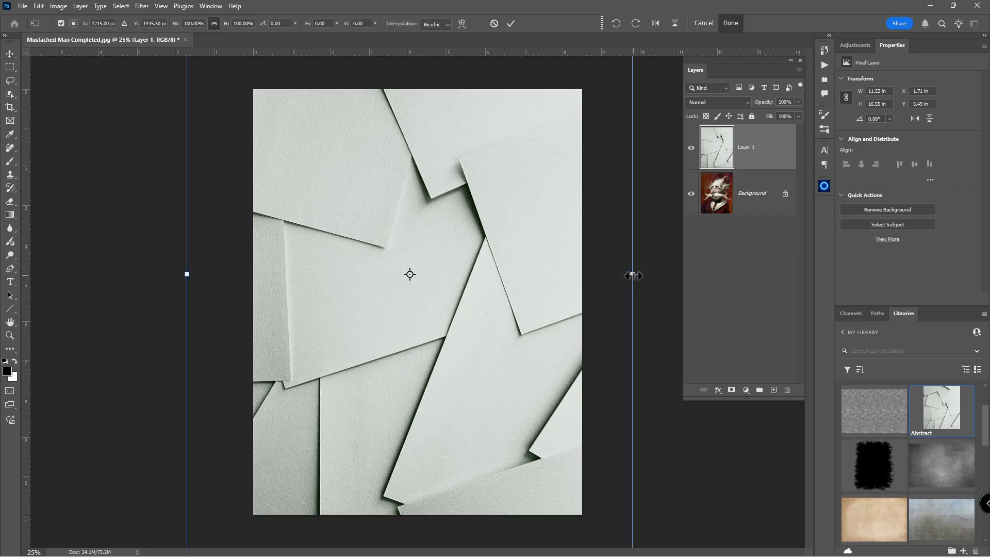
left_click_drag(633, 275, 607, 274)
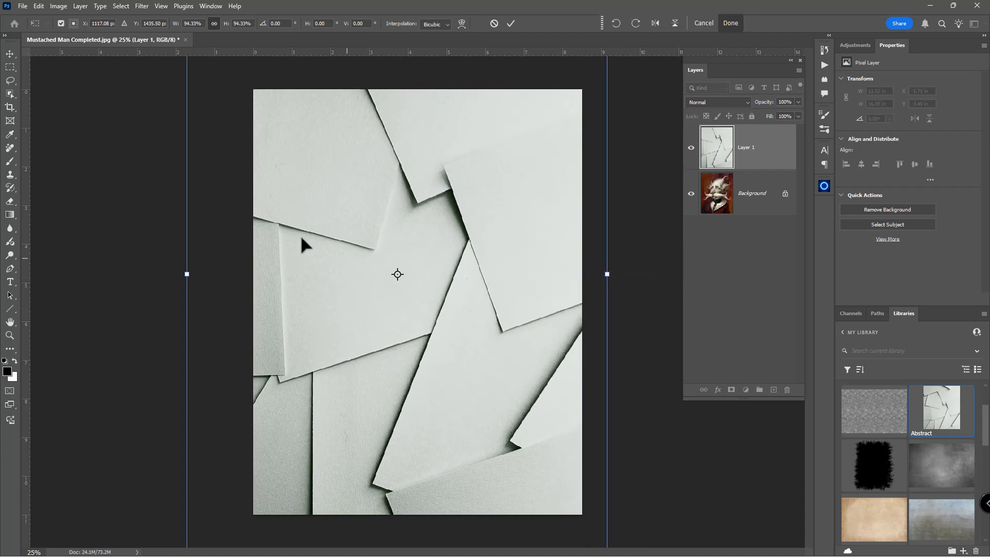
left_click_drag(292, 179, 327, 287)
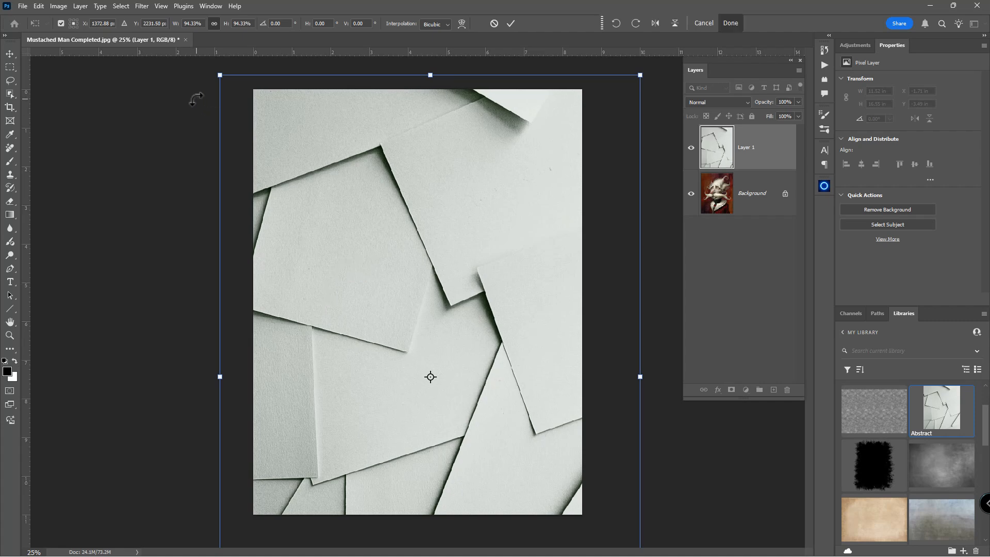
left_click_drag(220, 75, 307, 168)
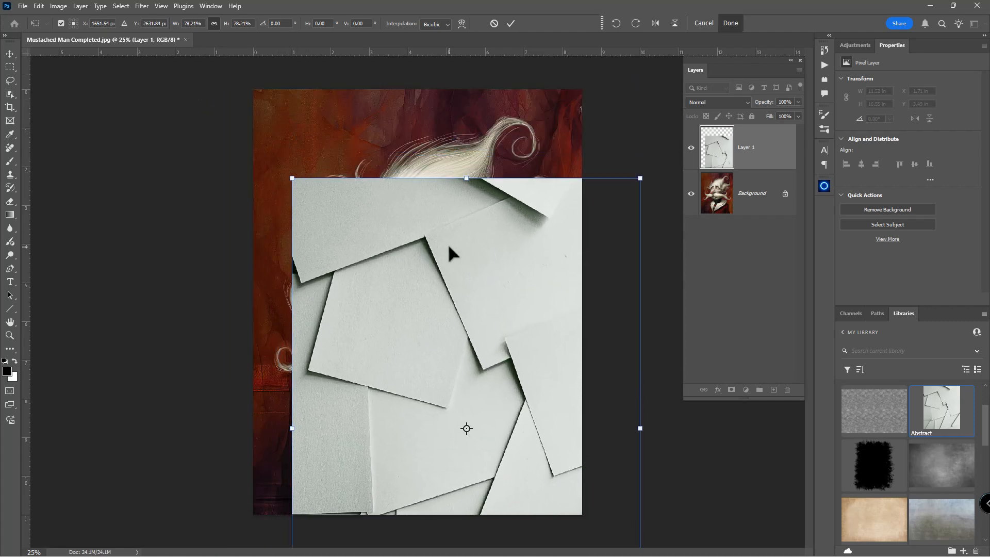
left_click_drag(446, 241, 407, 152)
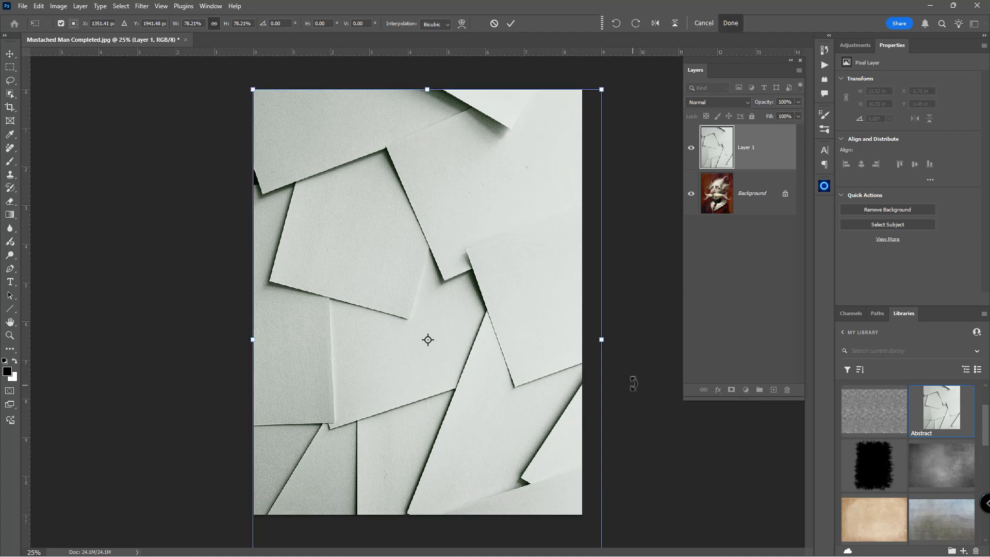
scroll(624, 384, "down", 1)
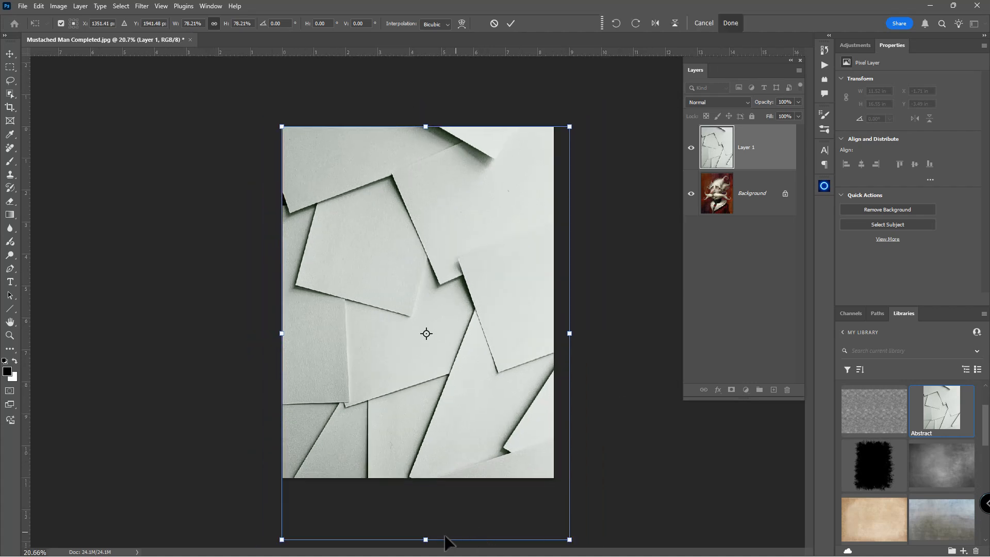
left_click_drag(425, 539, 426, 479)
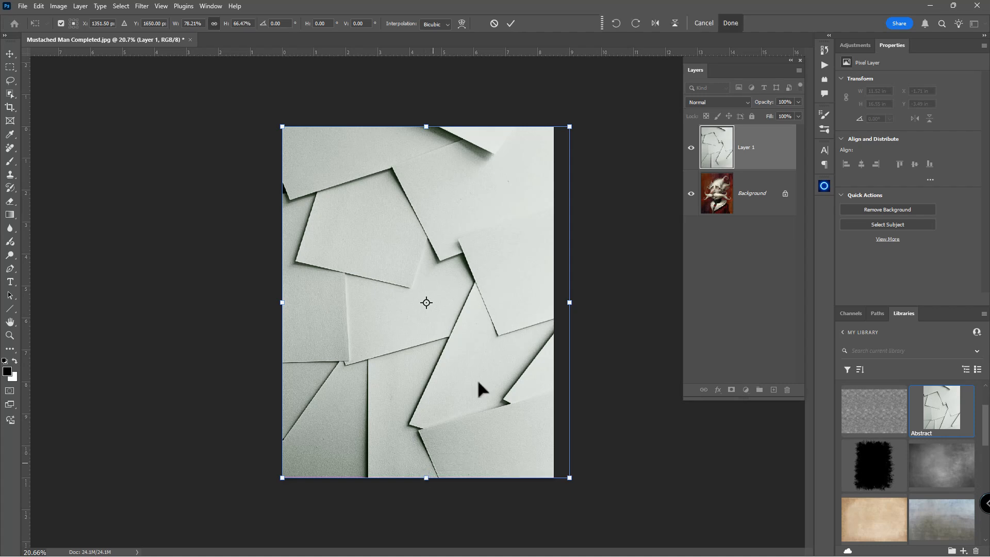
left_click_drag(570, 304, 553, 303)
key("Return")
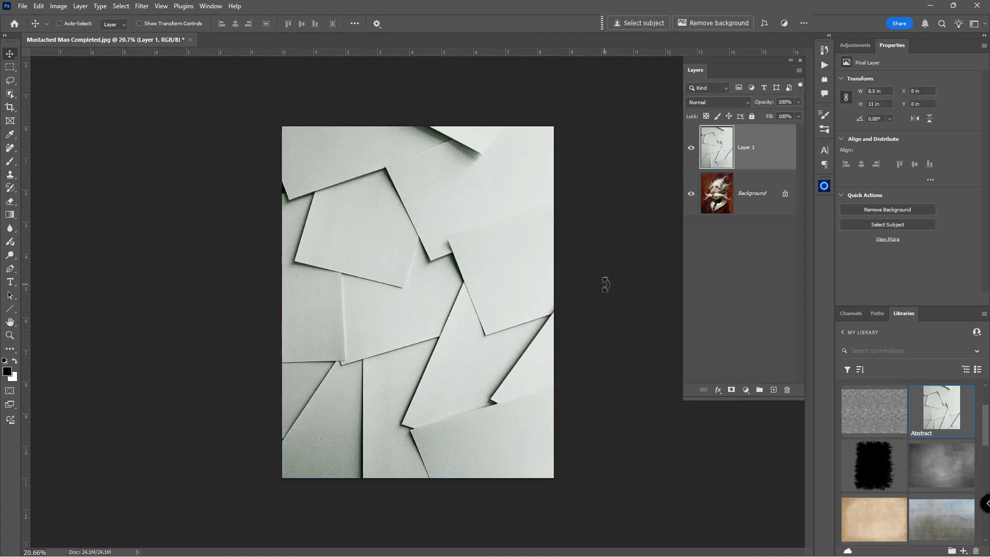
Step: Set the Abstract overlay layer's blend mode to Multiply
scroll(605, 284, "down", 1)
scroll(606, 284, "up", 2)
scroll(604, 282, "up", 1)
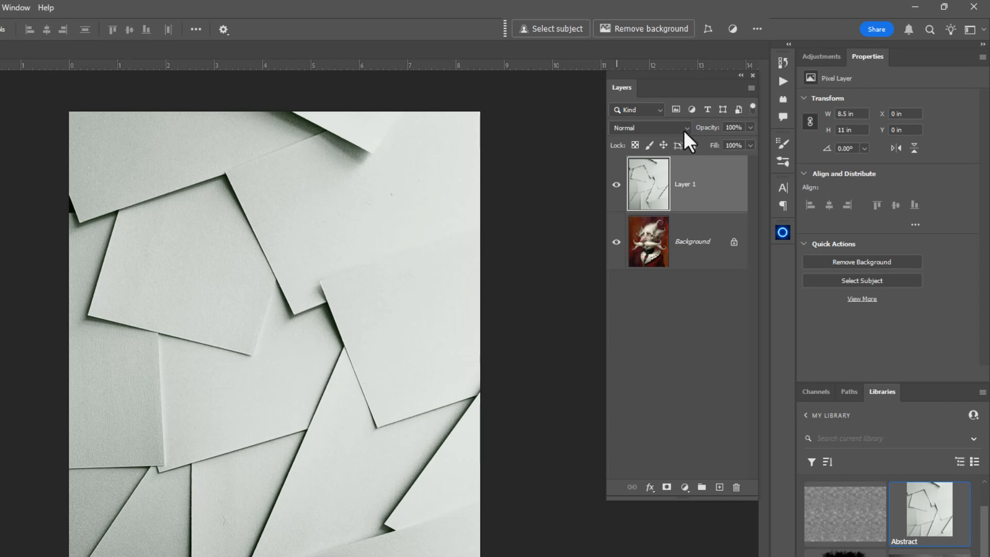
left_click(685, 130)
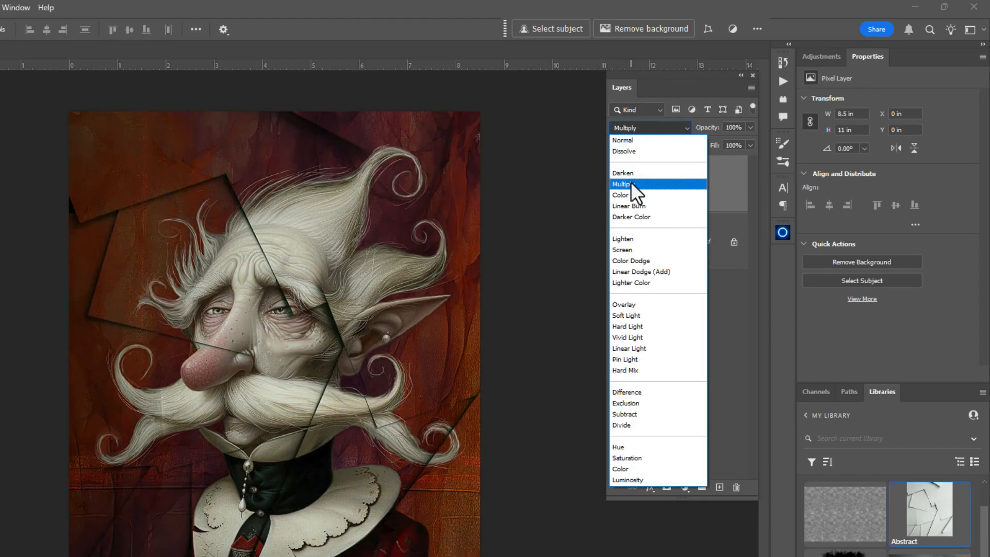
left_click(630, 184)
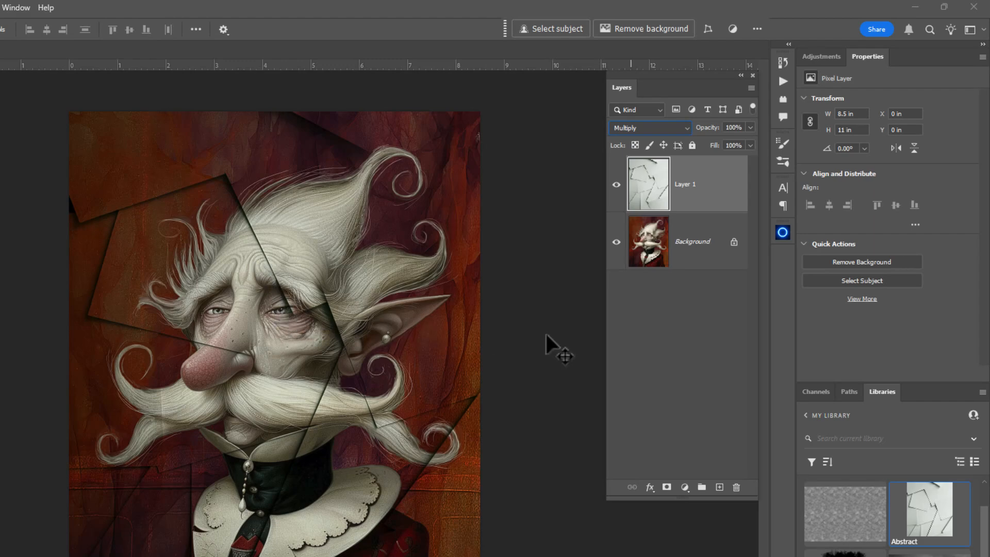
Step: Stretch the Abstract overlay horizontally past the canvas's right edge to about 9.46 in wide
key("ctrl+t")
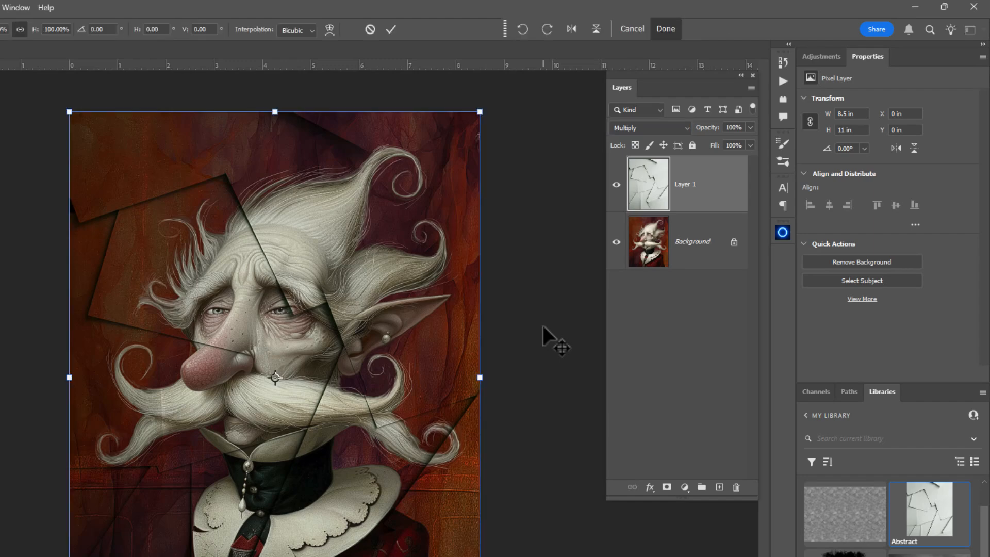
left_click_drag(479, 377, 526, 376)
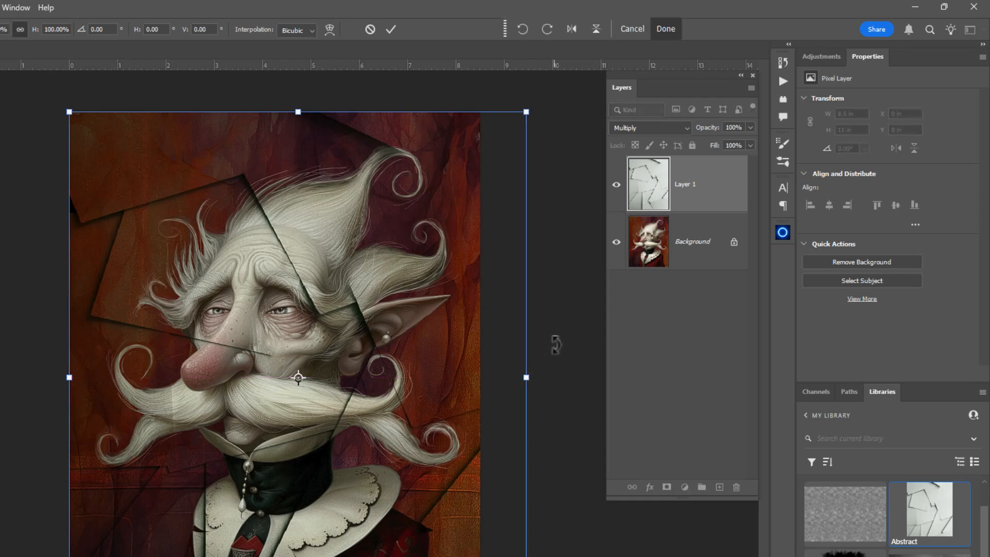
key("Return")
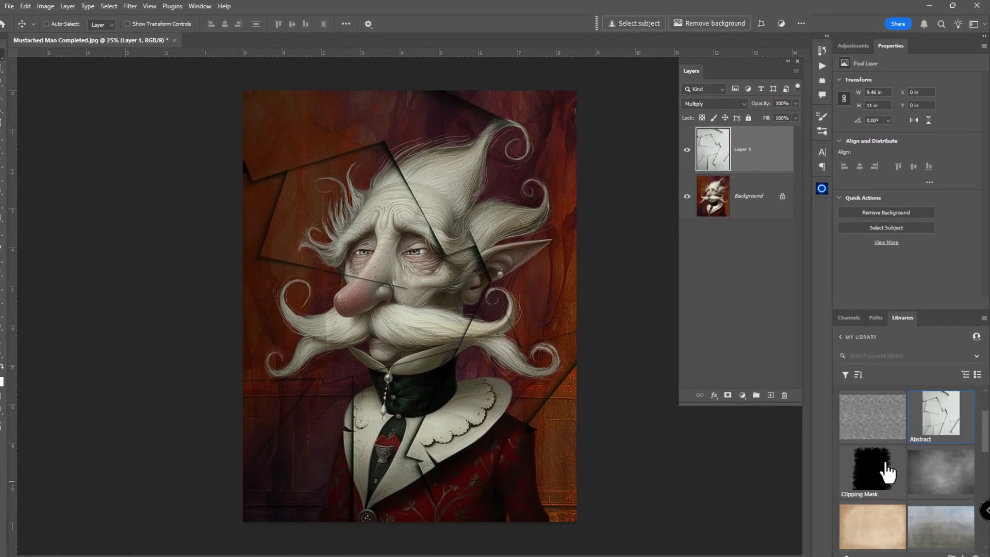
Step: Place the Clipping Mask overlay from the library and stretch it to fit the 8.5 by 11 in canvas
left_click(881, 473)
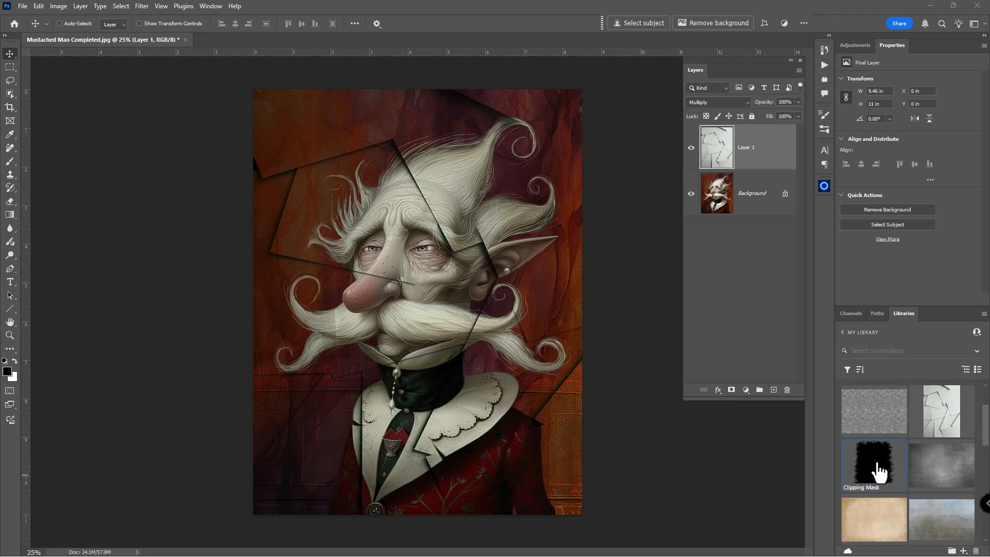
left_click_drag(878, 470, 426, 288)
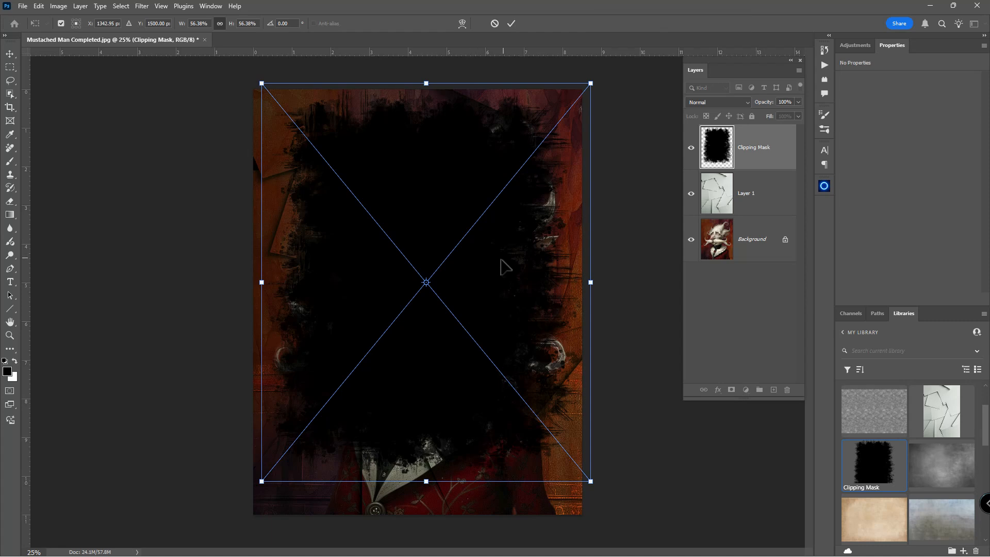
left_click_drag(503, 264, 496, 270)
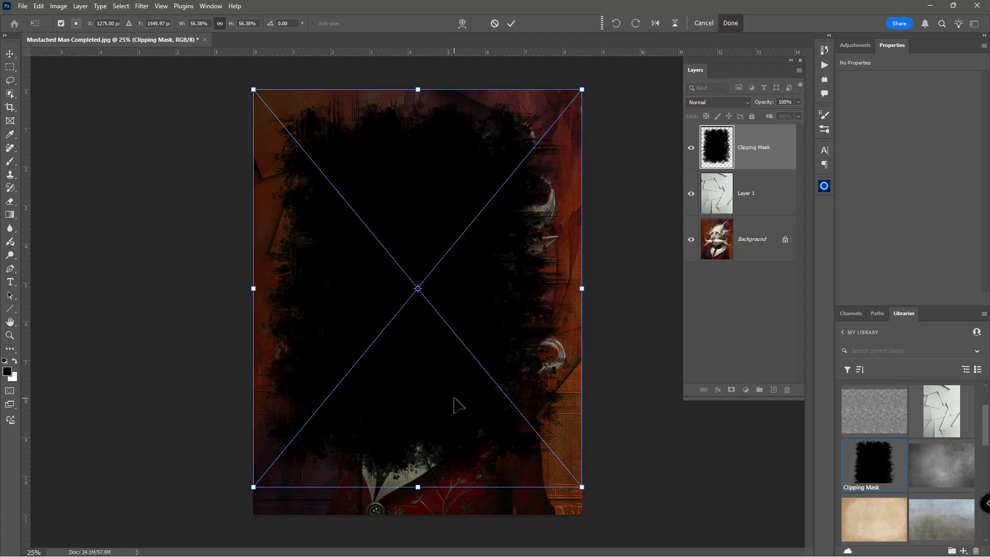
left_click_drag(418, 488, 419, 514)
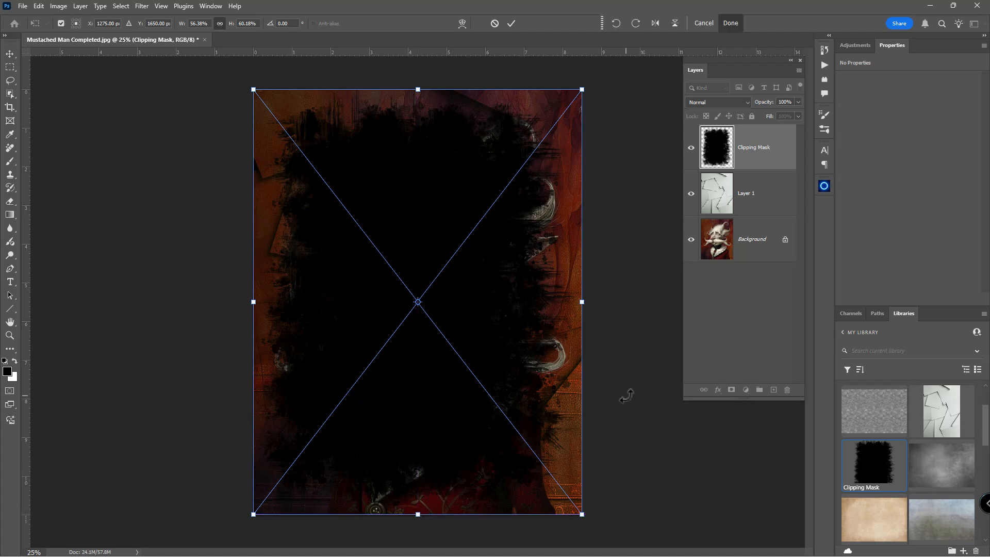
key("Return")
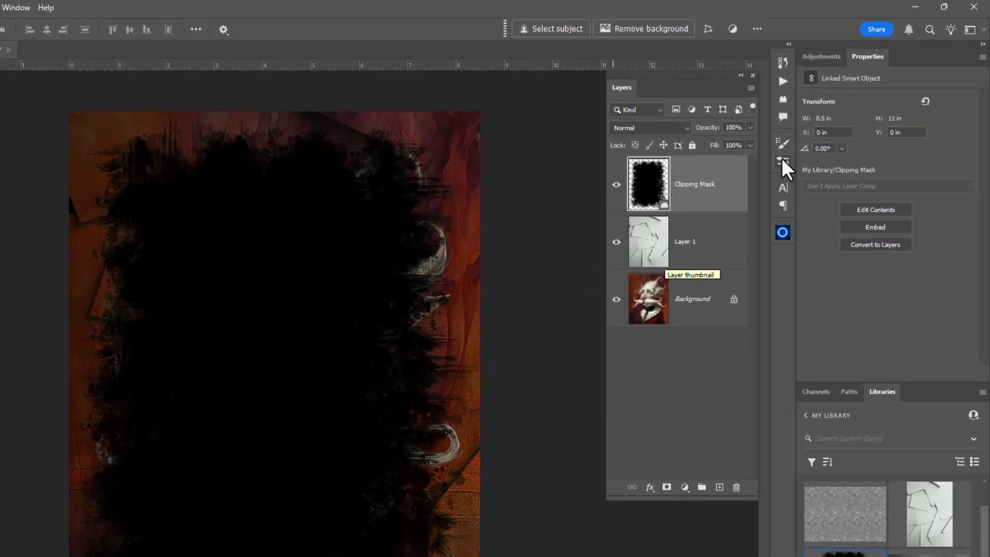
Step: Unlock the Background layer to turn it into a regular layer
left_click(699, 188)
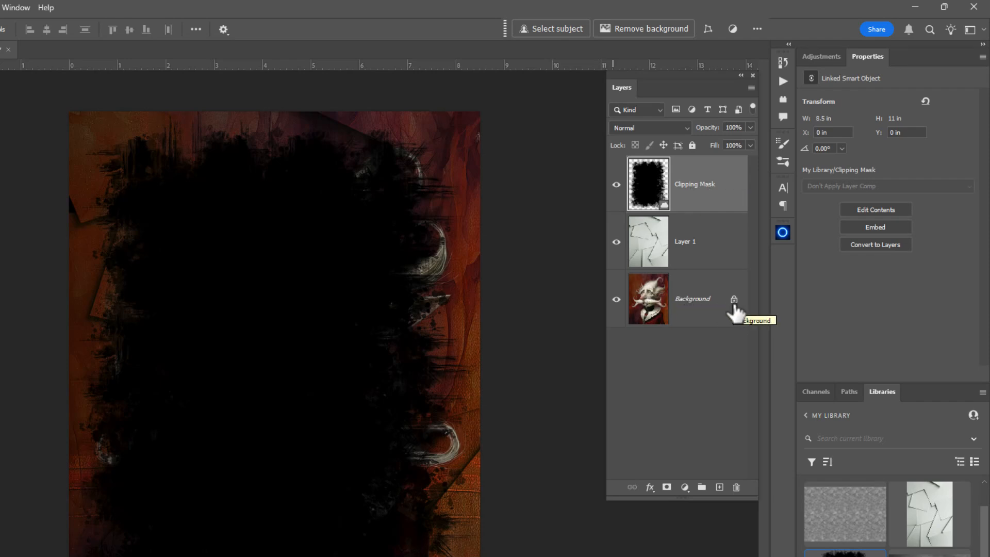
left_click(733, 303)
left_click(734, 303)
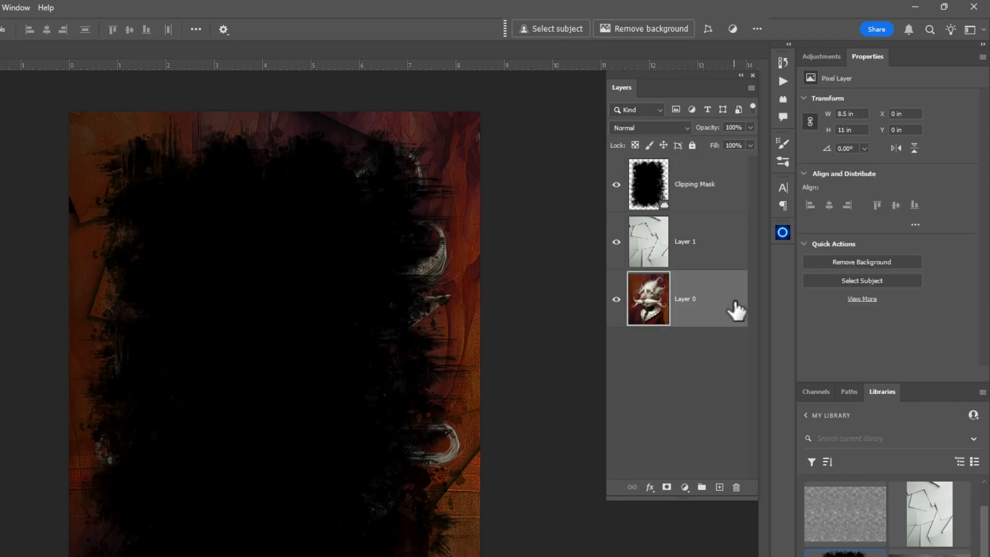
Step: Move the portrait and Abstract overlay layers together above the Clipping Mask layer
left_click(709, 311)
left_click(708, 250)
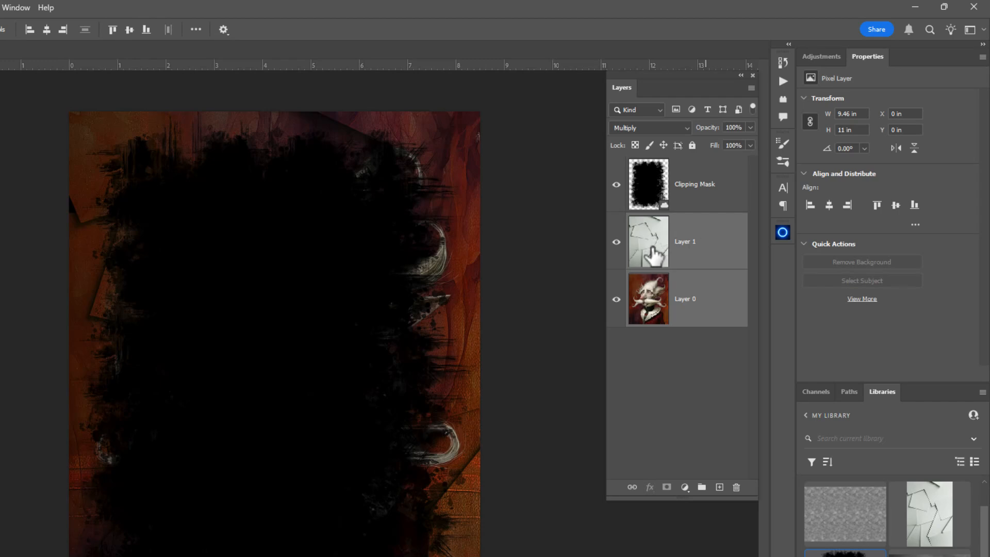
left_click_drag(650, 252, 658, 163)
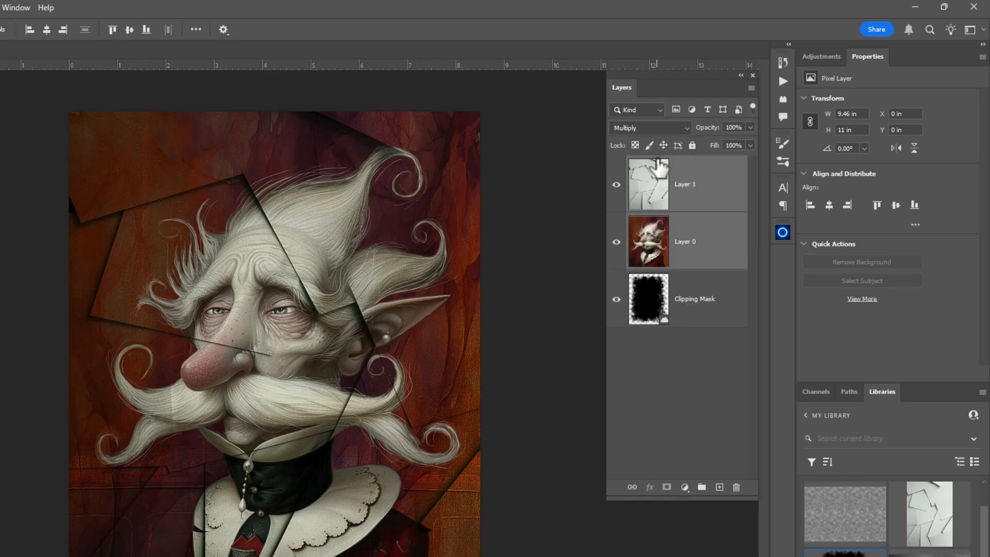
Step: Clip the portrait layer and the Abstract overlay layer to the Clipping Mask layer beneath them
left_click(652, 301)
left_click(706, 248)
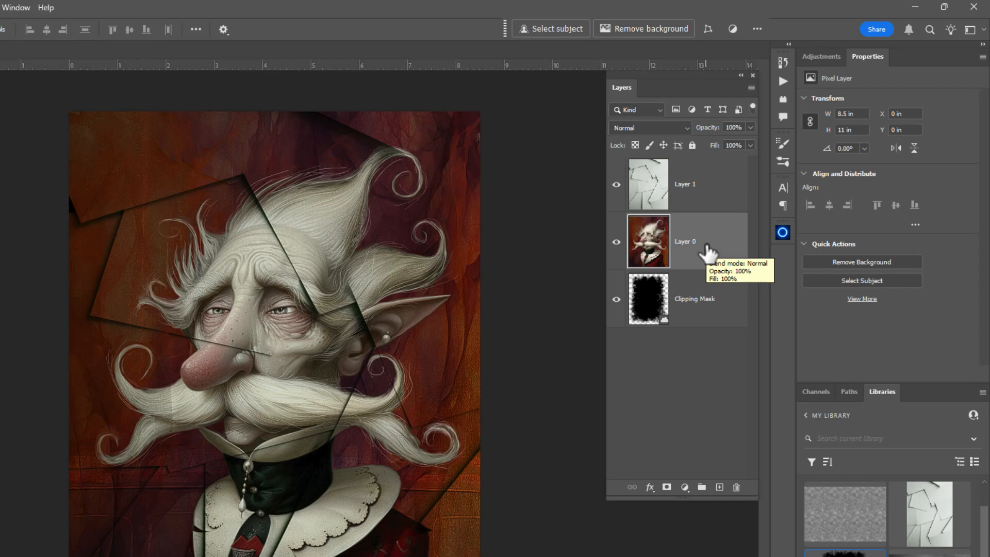
right_click(706, 246)
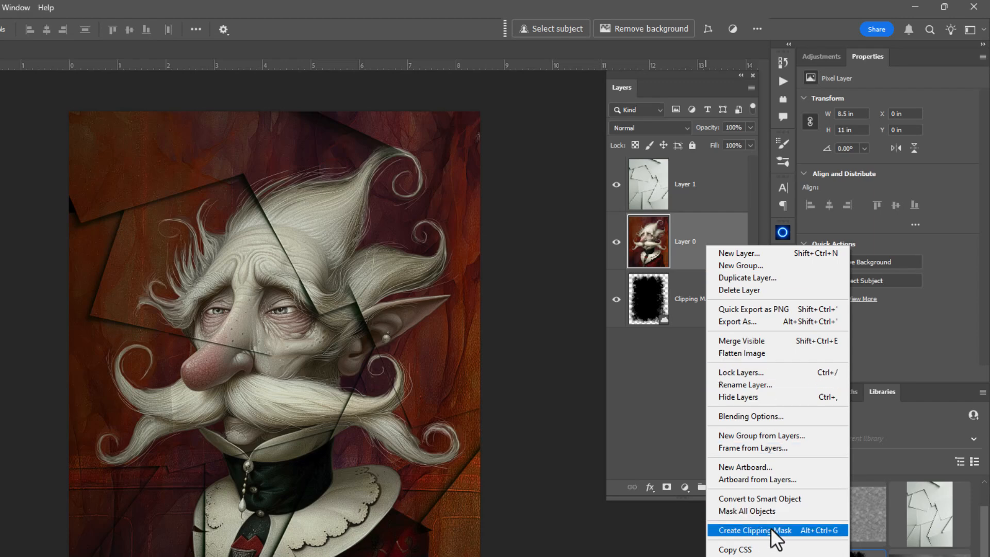
left_click(797, 528)
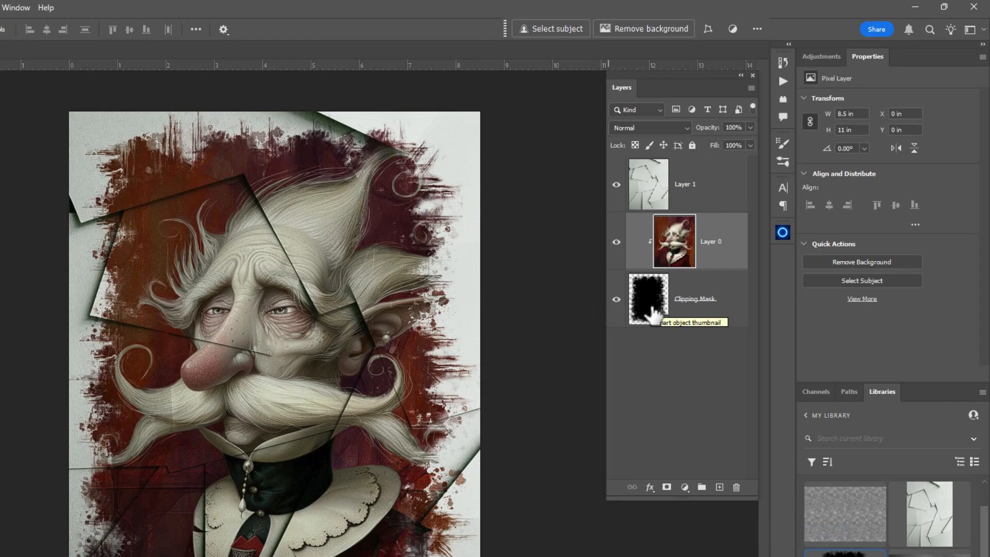
left_click(655, 196)
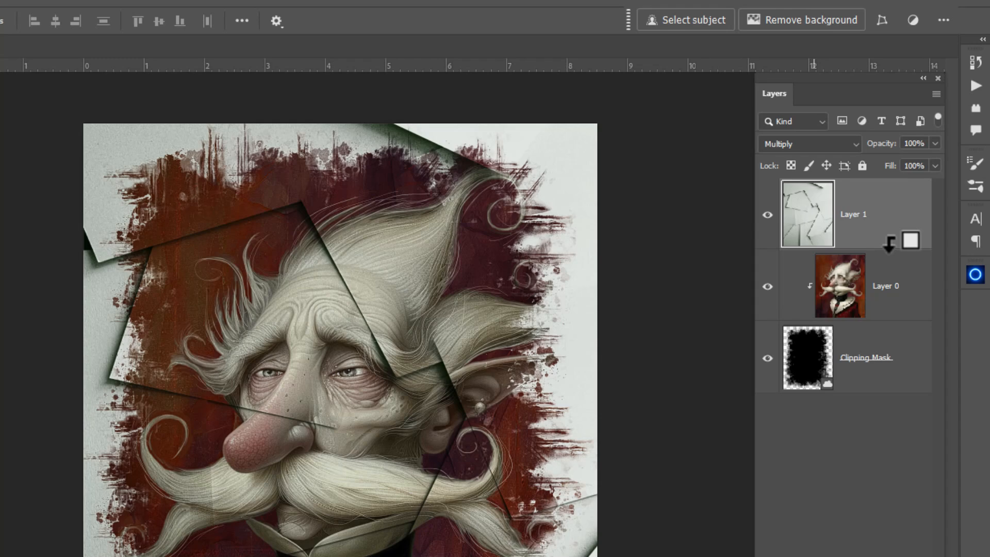
left_click(889, 242, "alt")
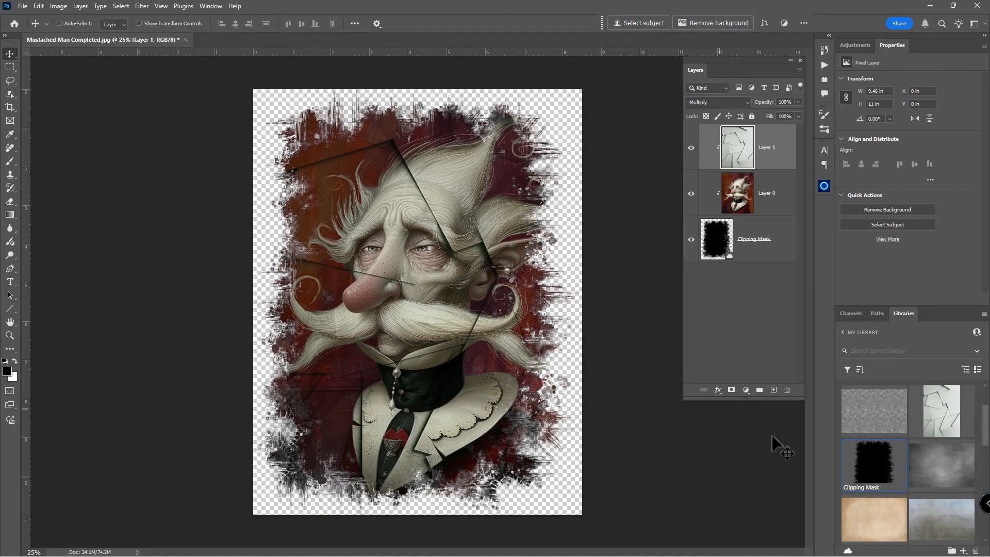
Step: Add the Background parchment texture from the library's overlays to the portrait document
scroll(986, 432, "down", 3)
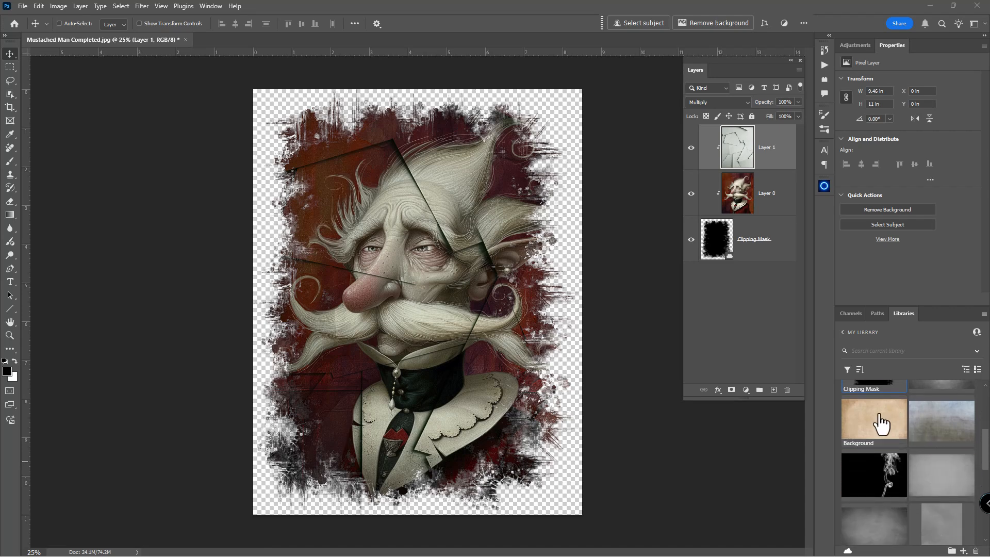
left_click(871, 429)
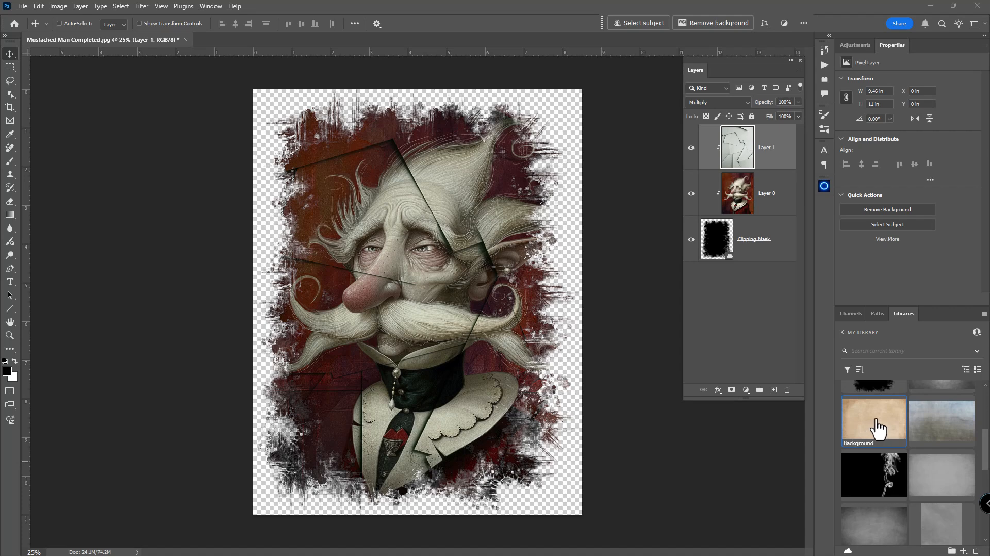
left_click_drag(877, 428, 427, 311)
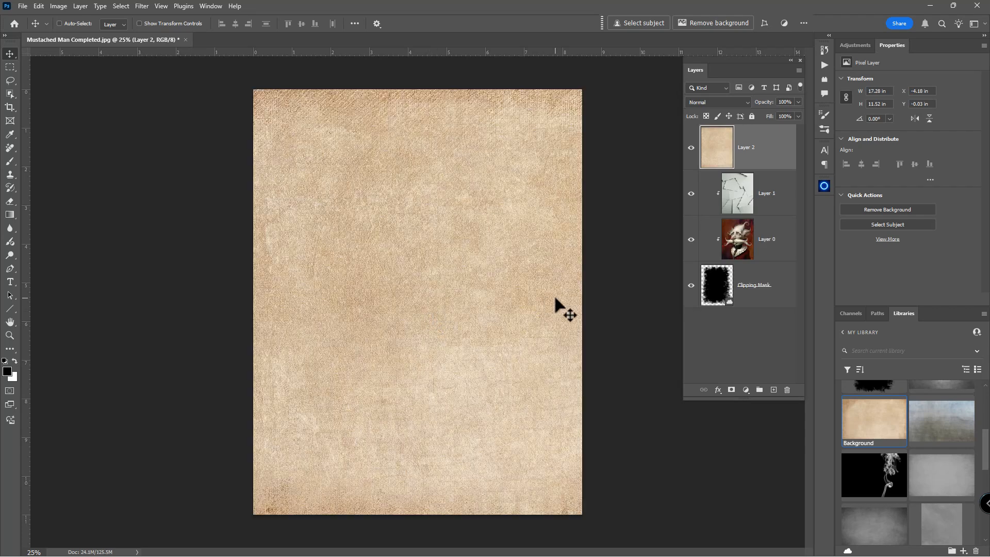
Step: Rotate the parchment texture by -90° and resize it to about 8.5 by 11.04 in, then move its layer beneath the Clipping Mask layer
key("ctrl+t")
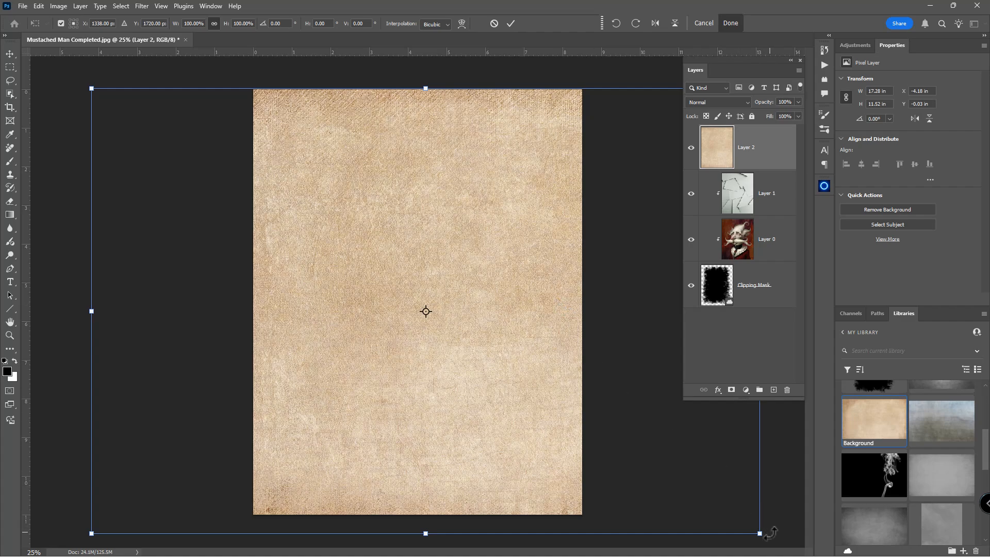
left_click_drag(760, 534, 433, 52)
left_click_drag(385, 147, 474, 224)
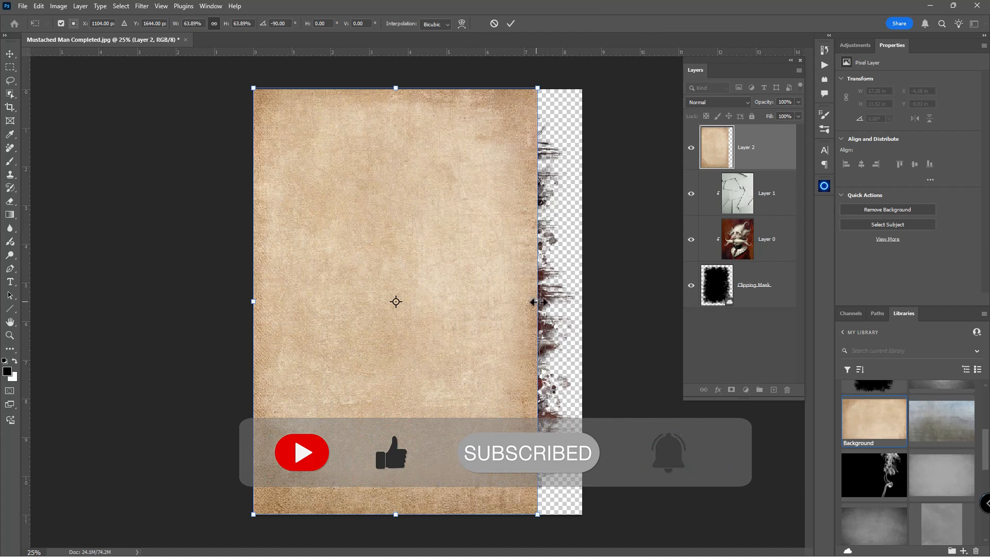
left_click_drag(537, 302, 583, 301)
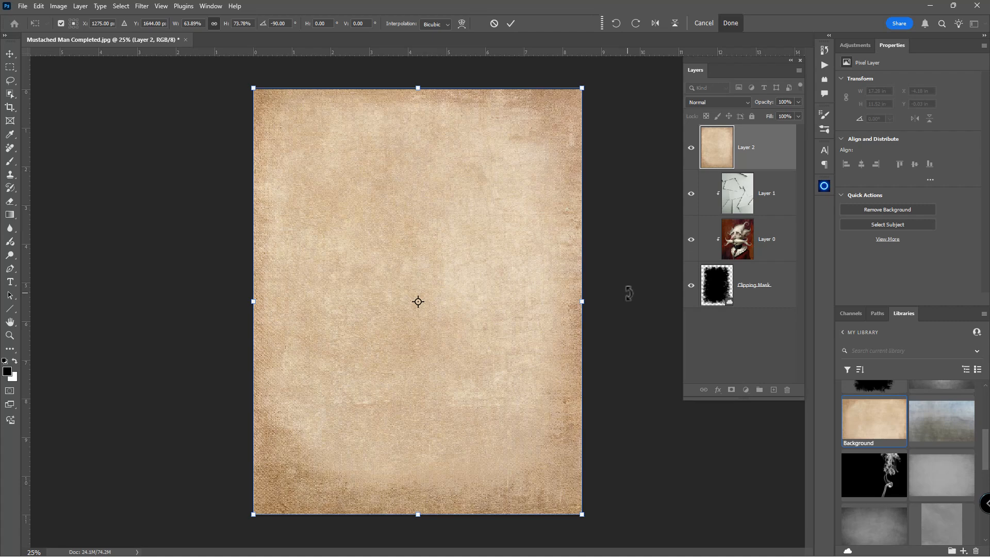
key("Return")
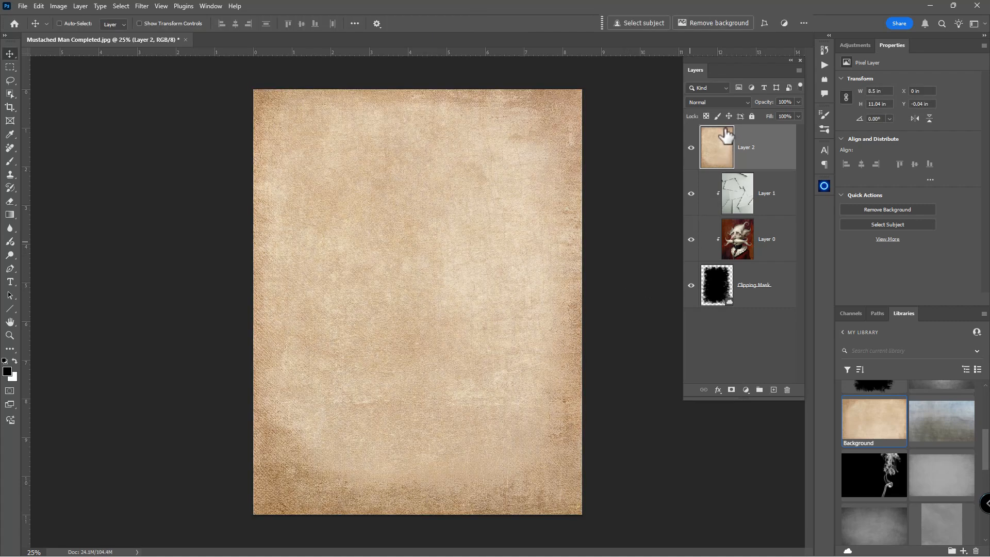
left_click_drag(726, 136, 697, 316)
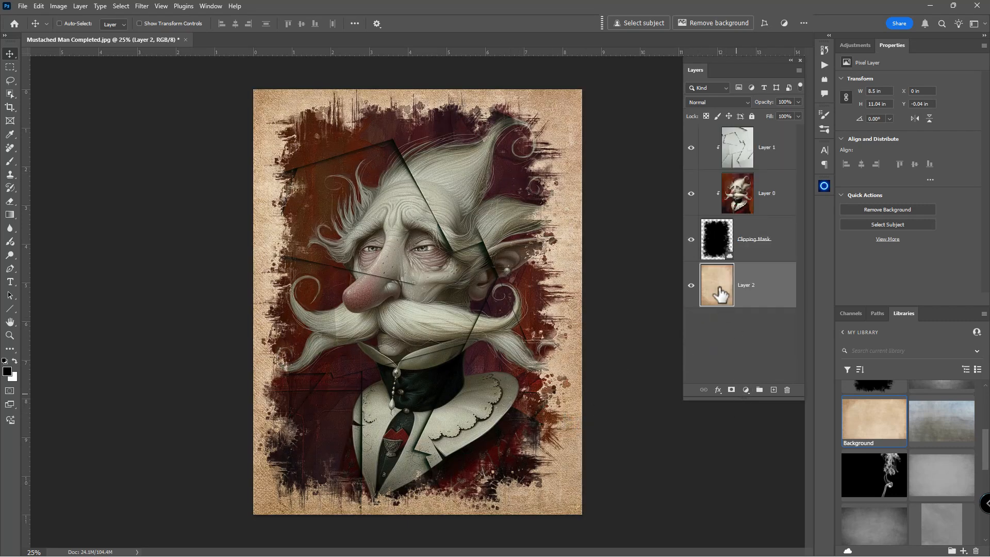
Step: Duplicate the parchment texture layer and set the copy's blend mode to Multiply
key("ctrl+j")
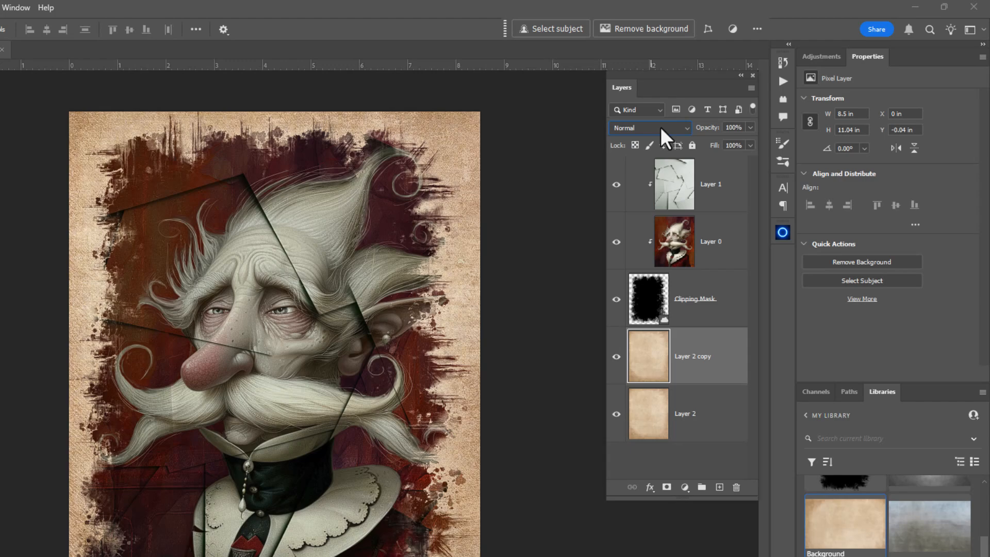
left_click(727, 102)
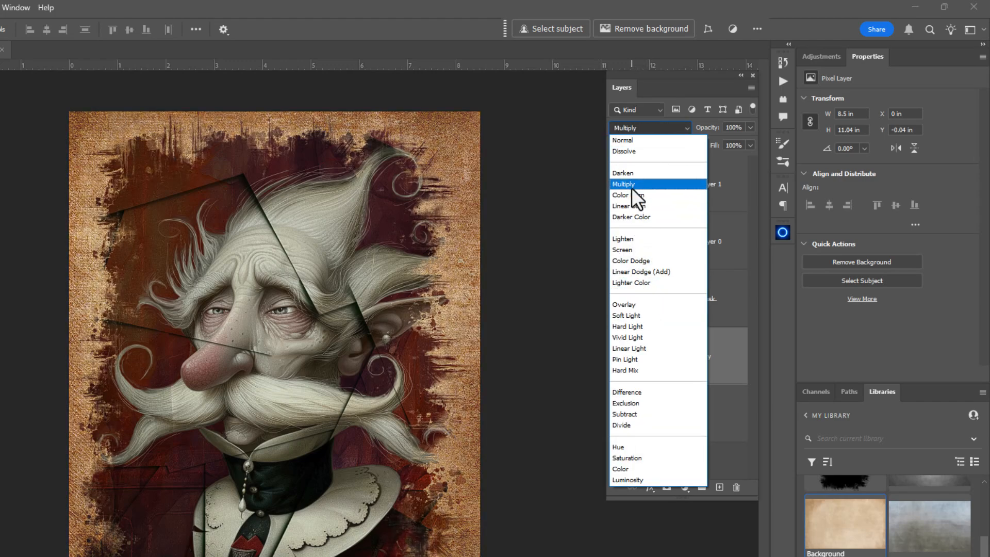
left_click(631, 184)
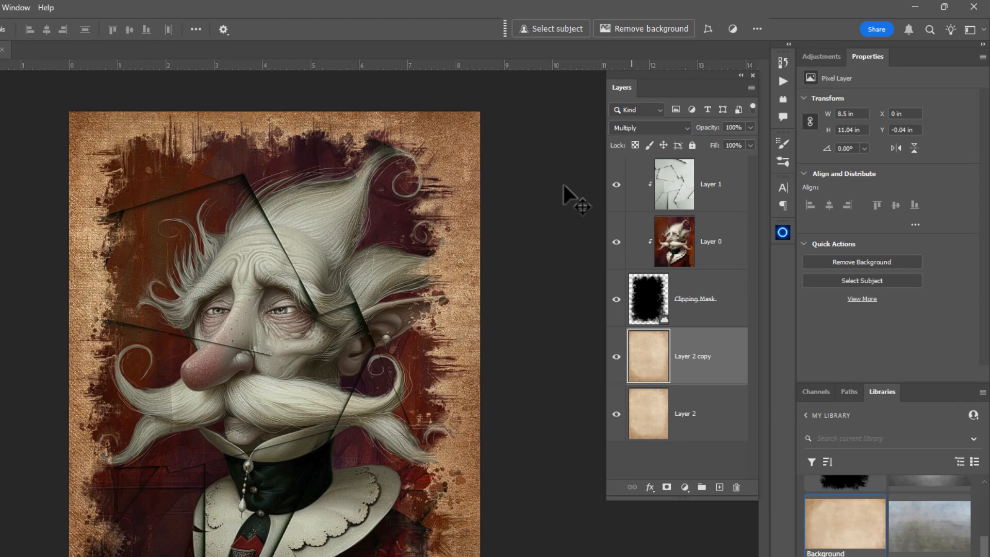
Step: Add a Curves adjustment layer above the Abstract overlay, lift the midtones to input 114, output 140, and compare before and after
left_click(669, 183)
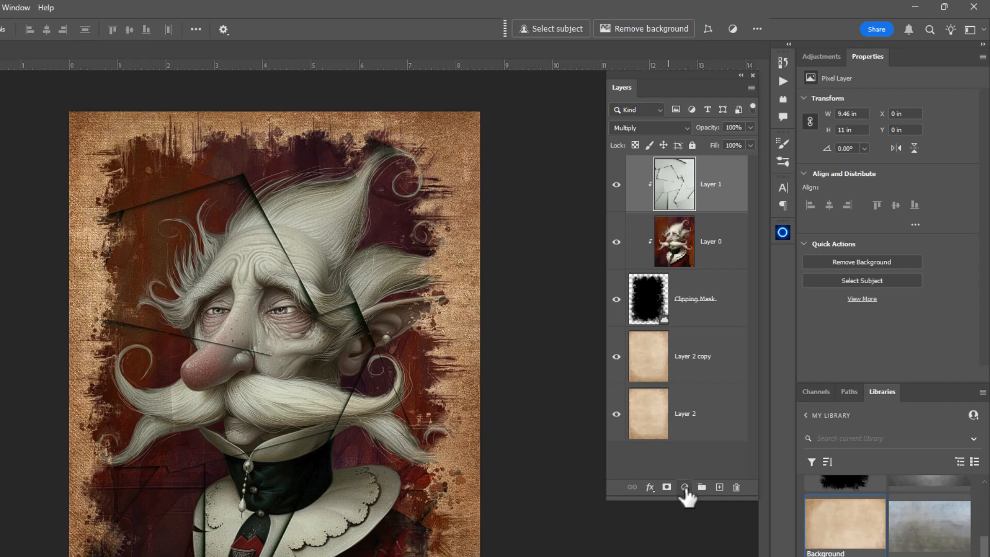
left_click(684, 487)
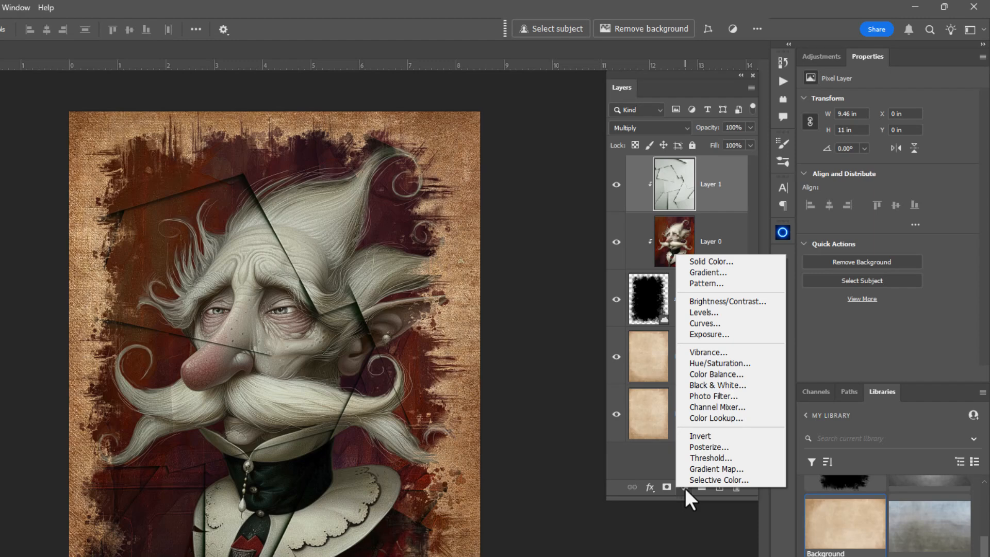
left_click(715, 324)
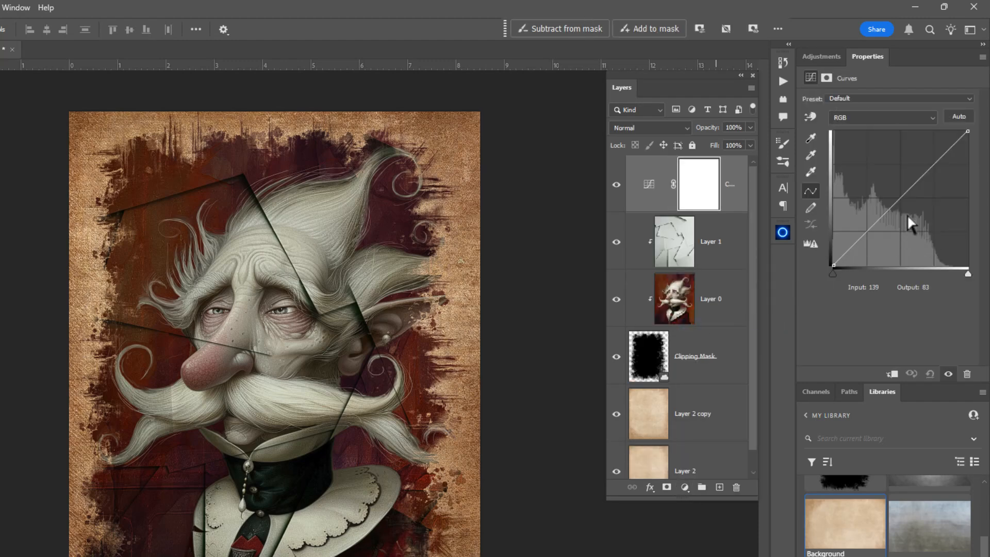
mouse_move(901, 197)
left_mouse_down()
mouse_move(888, 181)
mouse_move(890, 192)
left_mouse_up()
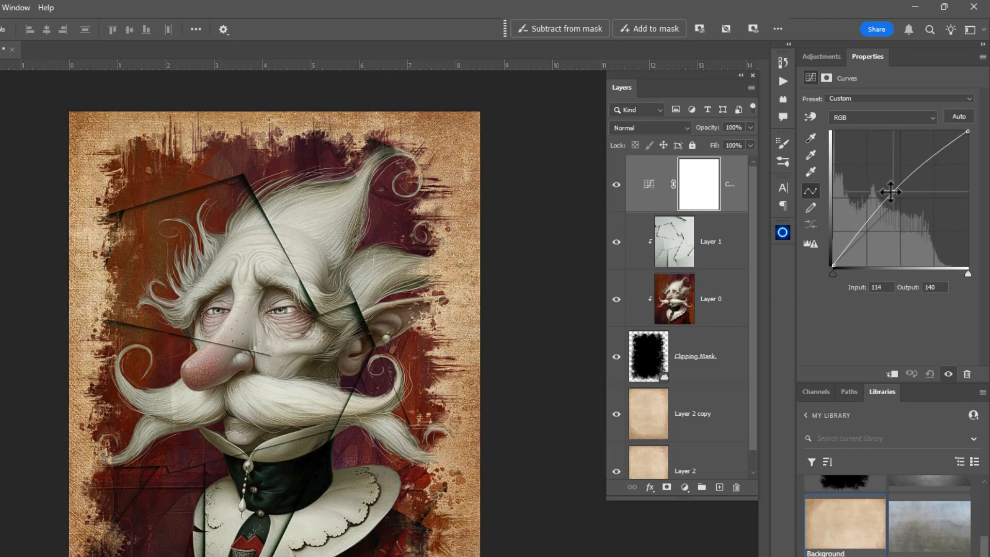
left_click(616, 185)
left_click(615, 185)
left_click(615, 185)
left_click(616, 184)
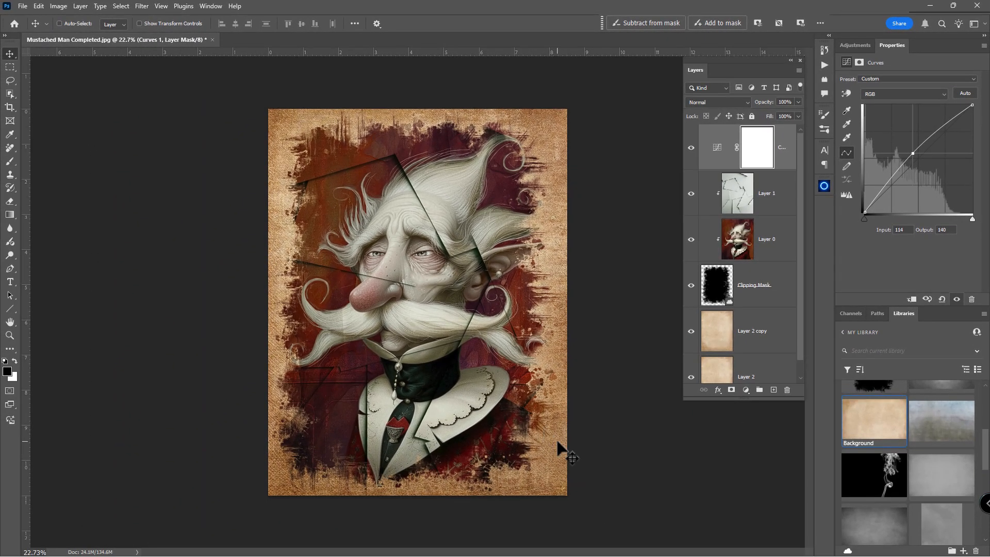
Step: Focus on the portrait's lower edge, collapse the library's Overlays group and expand its Text group
key("ctrl+0")
scroll(531, 437, "up", 1)
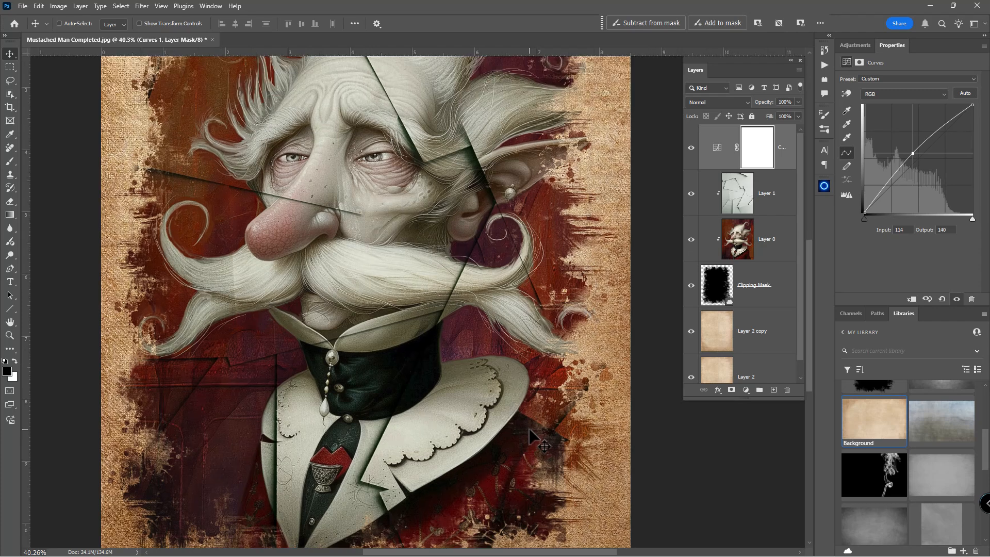
left_click_drag(536, 440, 553, 221)
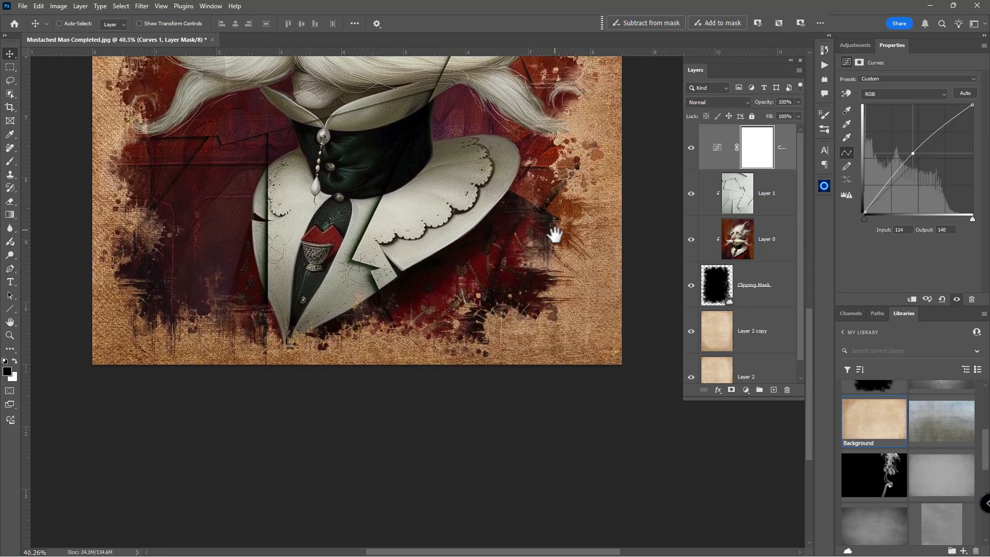
scroll(568, 290, "up", 1)
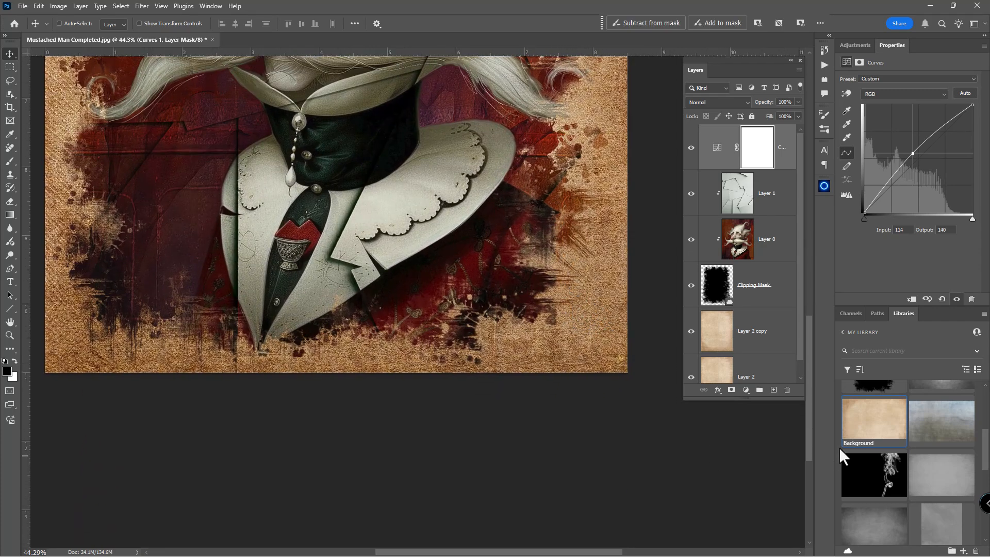
left_click_drag(983, 435, 983, 395)
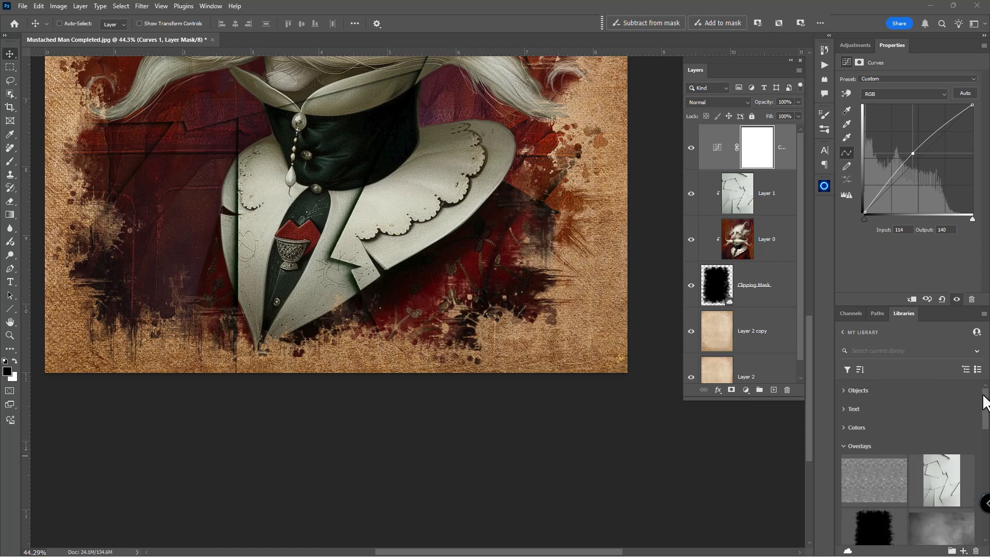
left_click(841, 446)
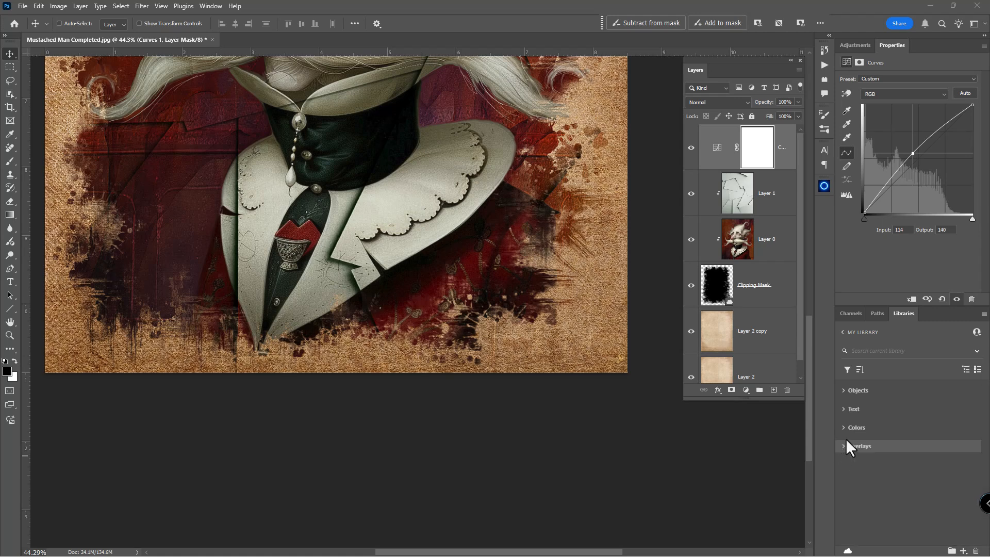
left_click(844, 410)
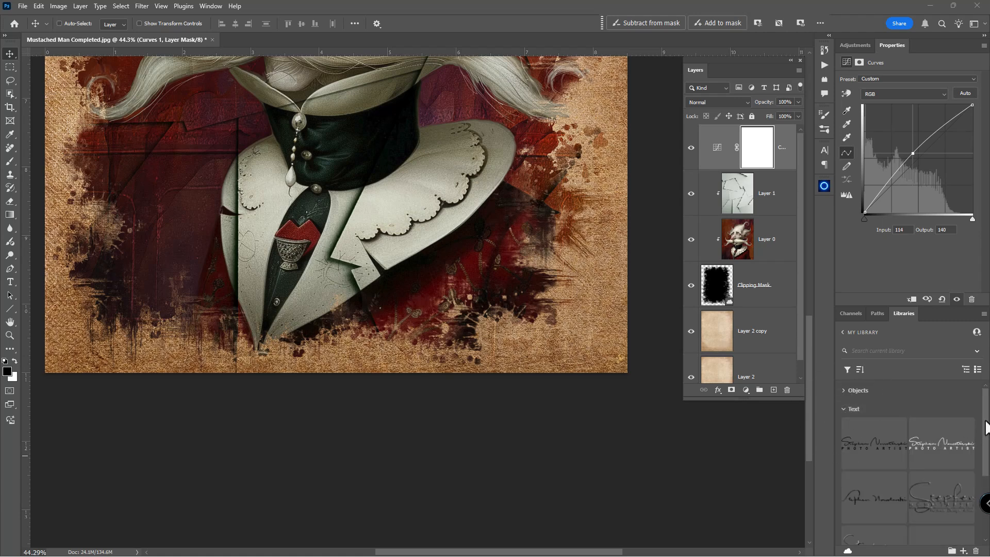
Step: Look through the saved signature and credit graphics in the library's Text group
left_click_drag(984, 426, 988, 474)
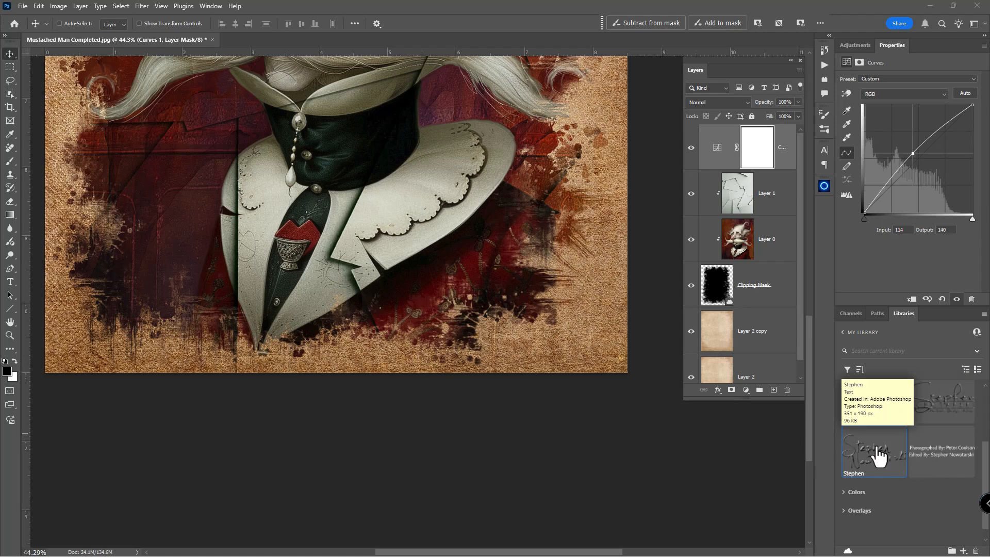
scroll(982, 457, "up", 3)
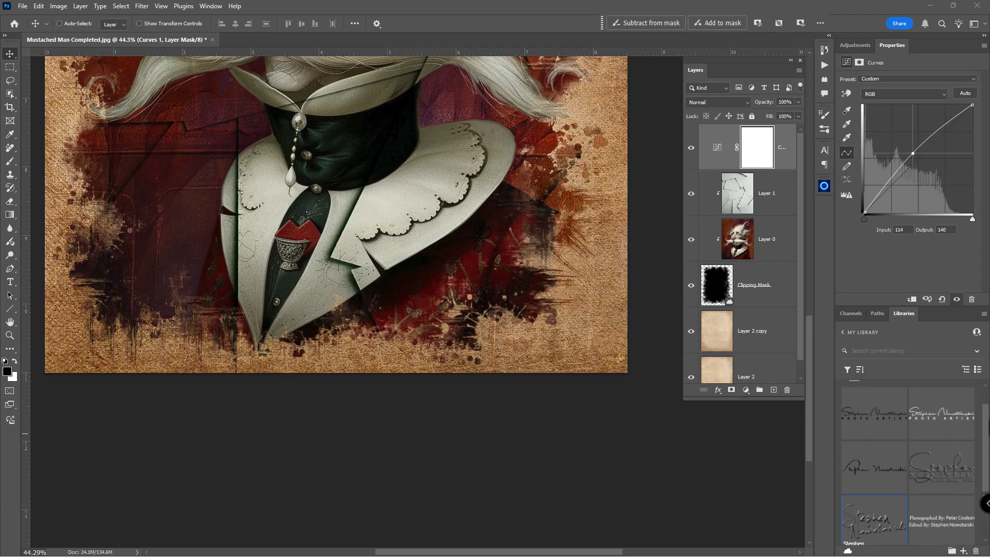
key("ctrl")
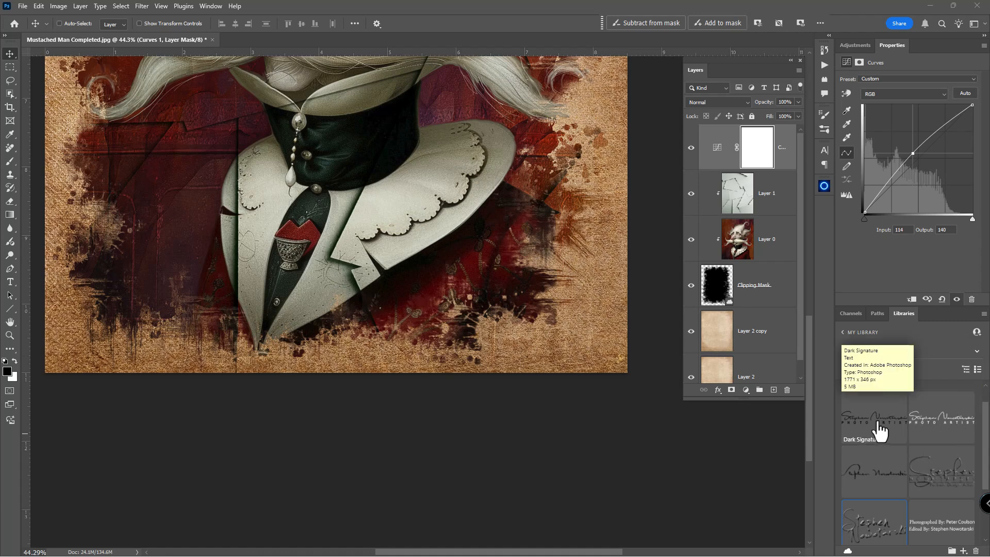
key("ctrl")
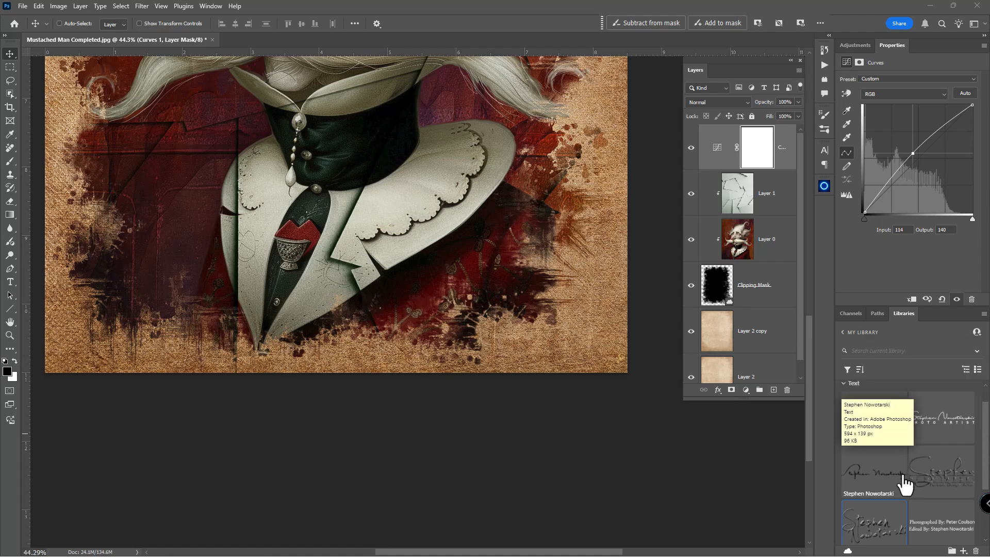
scroll(983, 448, "down", 3)
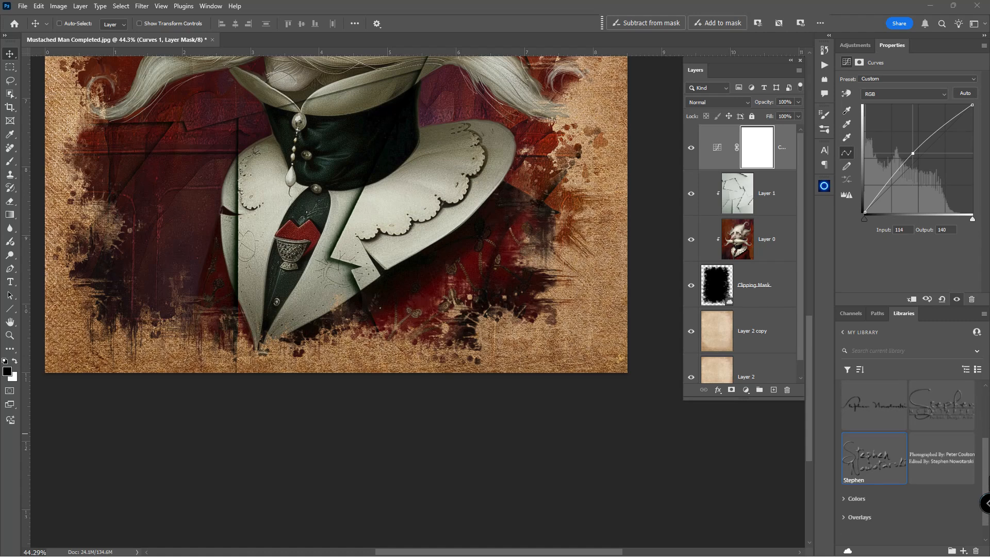
scroll(840, 420, "up", 3)
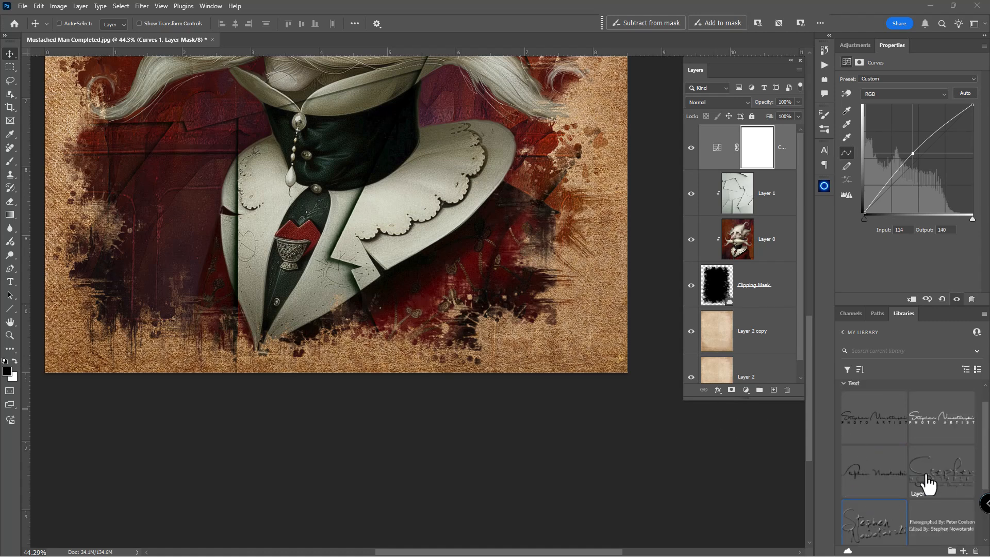
scroll(984, 448, "down", 1)
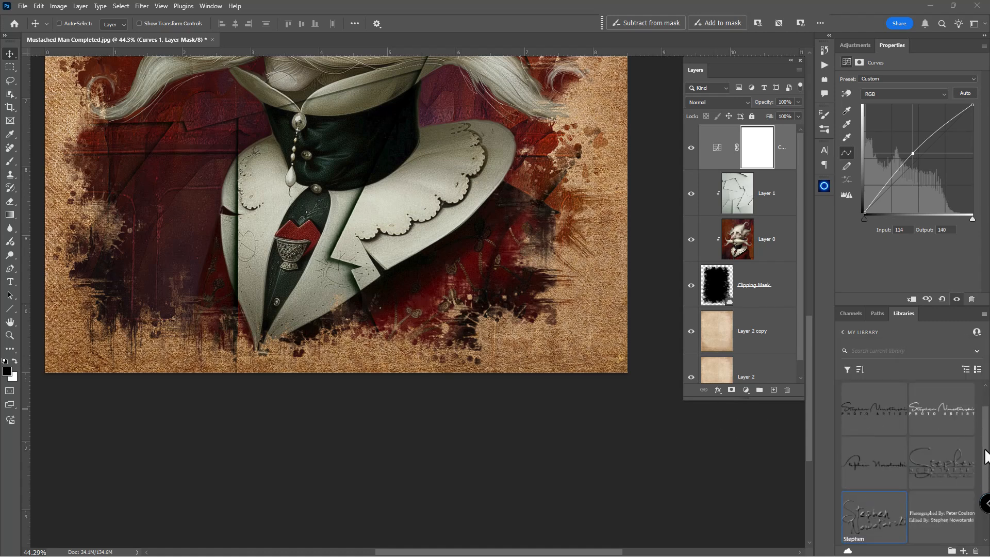
scroll(984, 456, "down", 2)
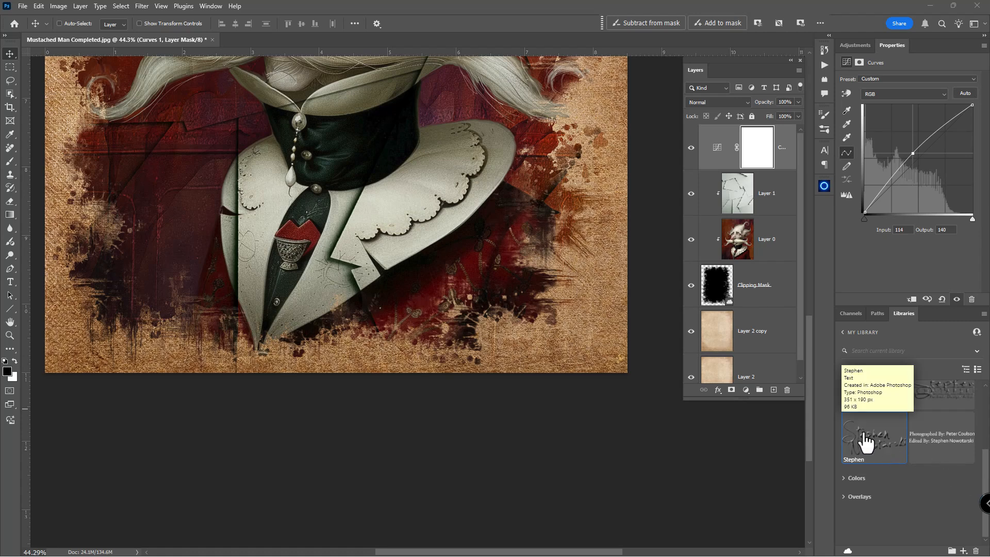
Step: Place the saved embossed signature from the library near the portrait's lower-right corner and scale it to about 111%
left_click_drag(877, 446, 568, 340)
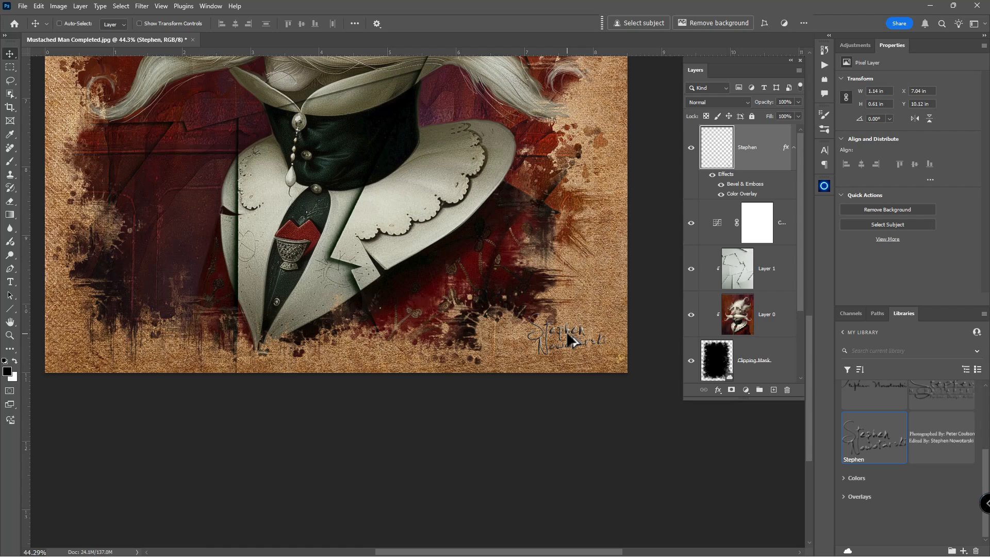
key("ctrl+t")
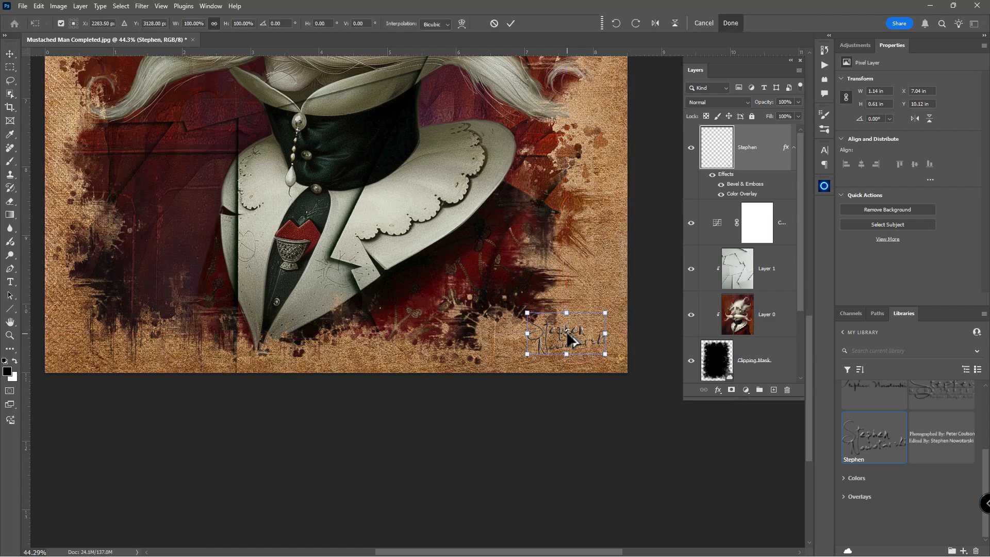
mouse_move(571, 337)
left_mouse_down()
mouse_move(580, 341)
mouse_move(528, 319)
mouse_move(577, 343)
left_mouse_up()
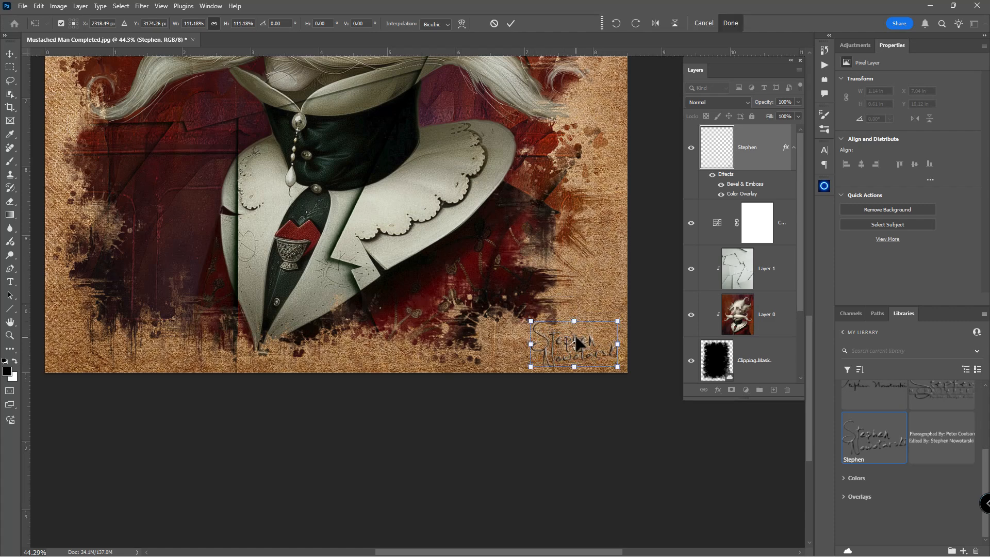
key("Return")
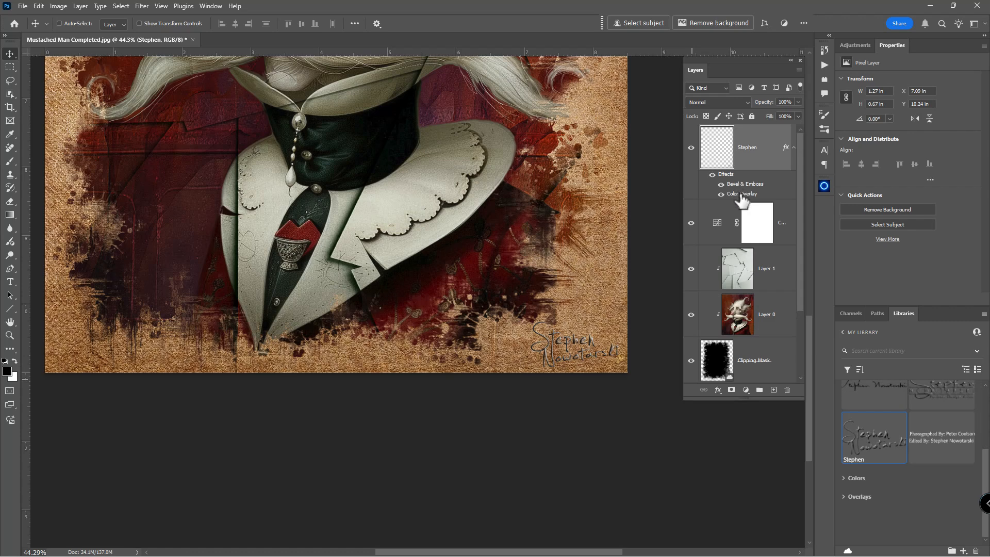
Step: Set the signature's Color Overlay to the dark rust brown 61220d sampled from the artwork, after trying white and grey-beige
key("ctrl")
double_click(741, 194)
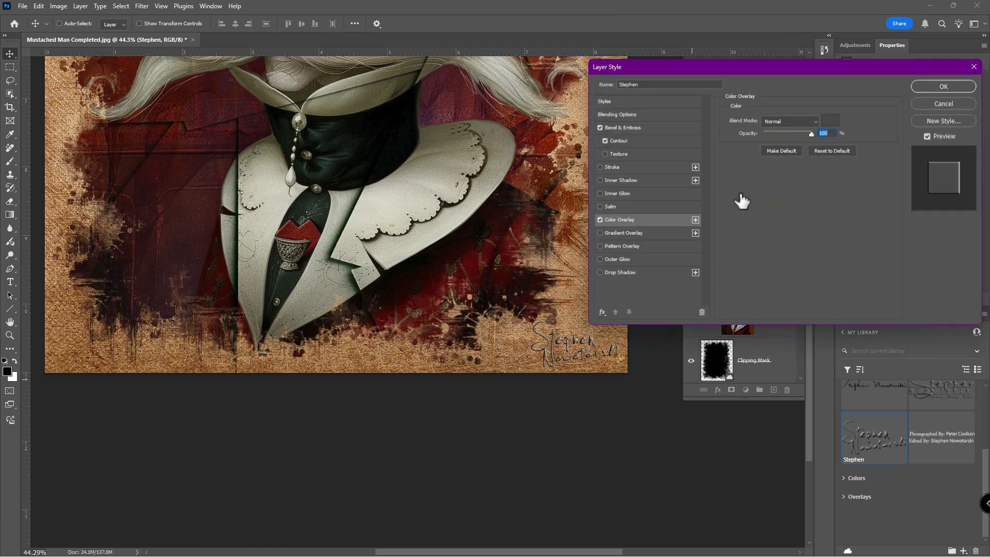
left_click_drag(788, 65, 306, 77)
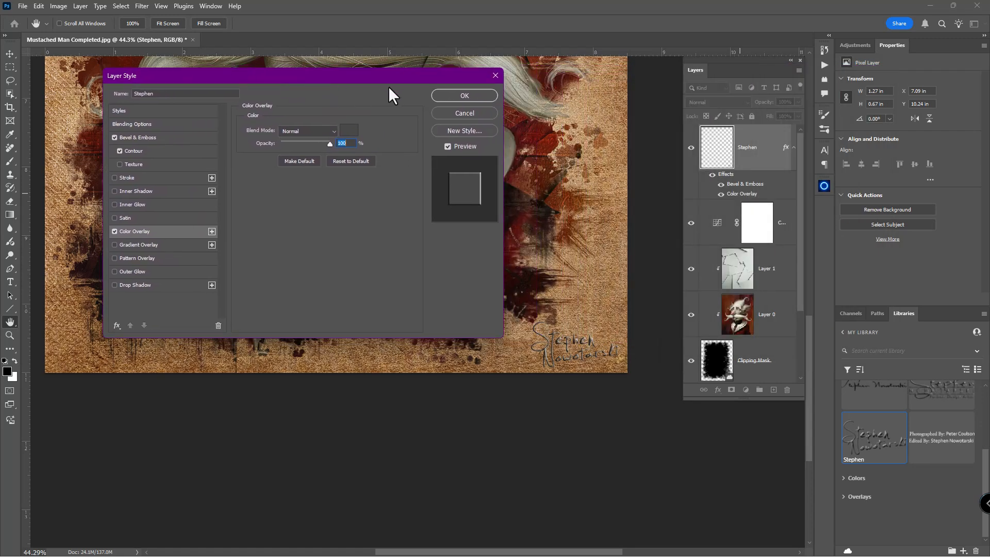
left_click(157, 230)
left_click(349, 132)
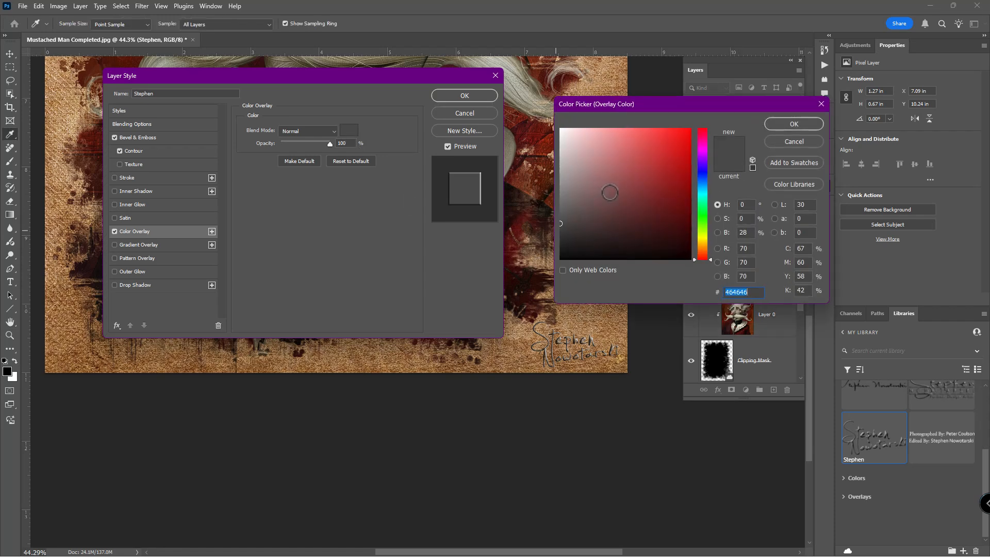
left_click_drag(609, 193, 556, 124)
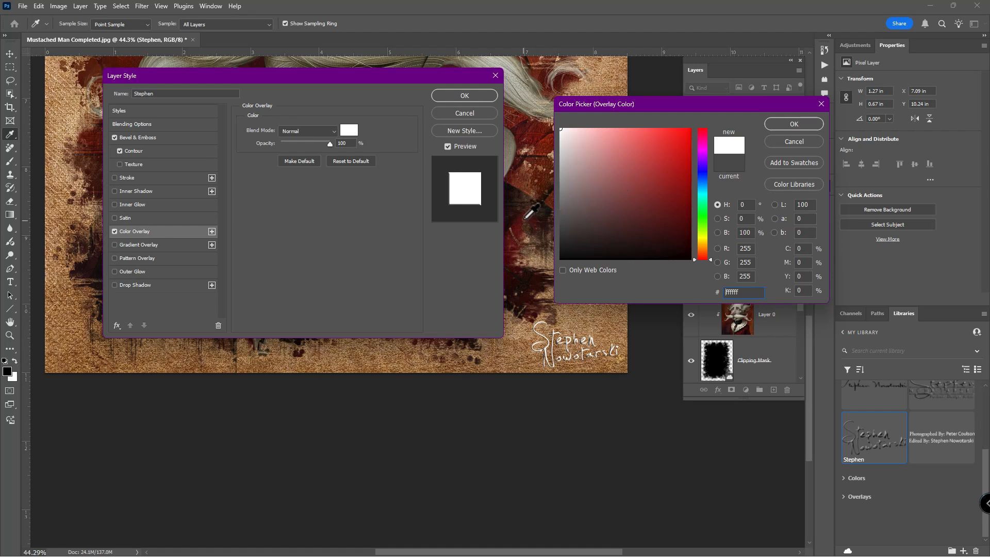
left_click(527, 97)
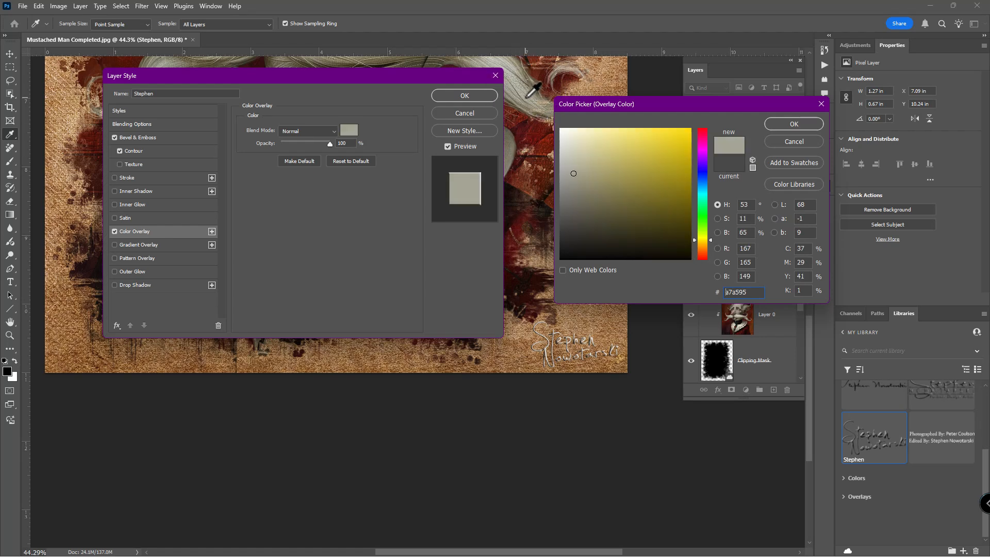
left_click(521, 177)
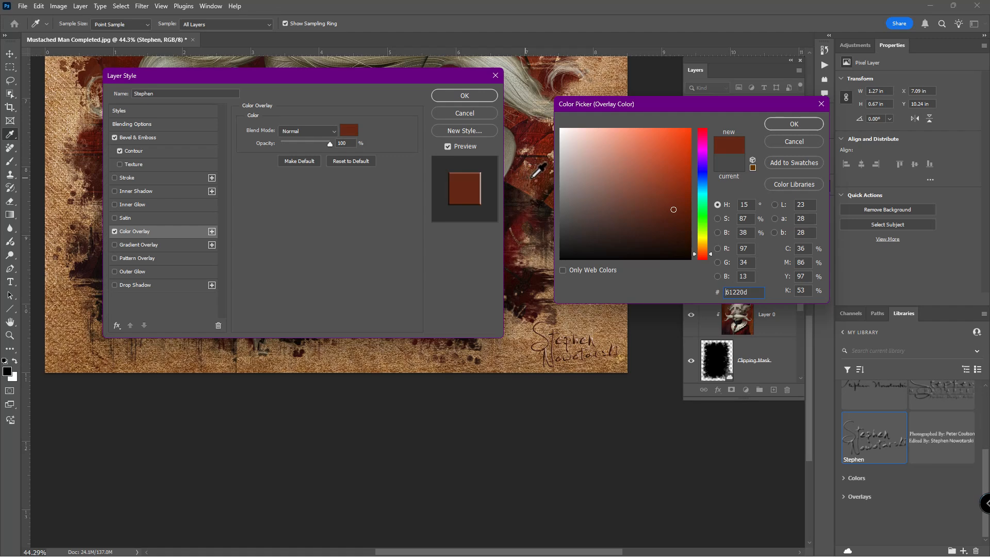
left_click(773, 123)
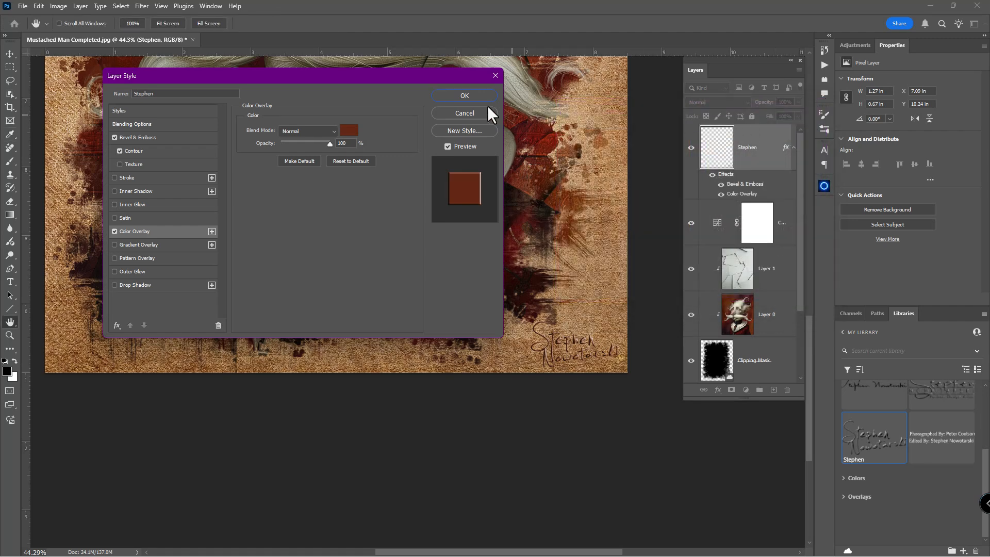
left_click(464, 96)
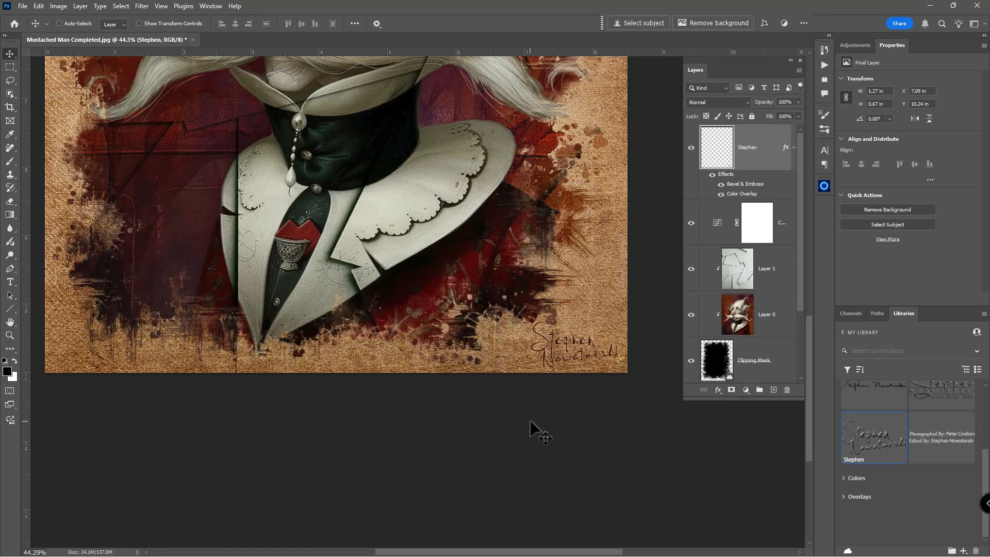
scroll(503, 351, "down", 3)
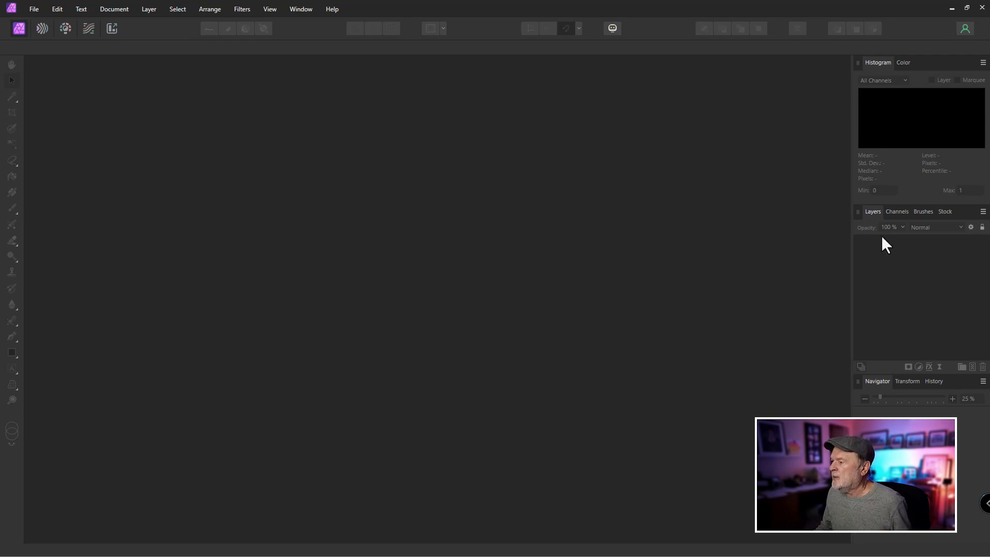
Step: Switch to Affinity Photo and undock the Layers panel group so it floats, enlarged, over the workspace
left_click(872, 212)
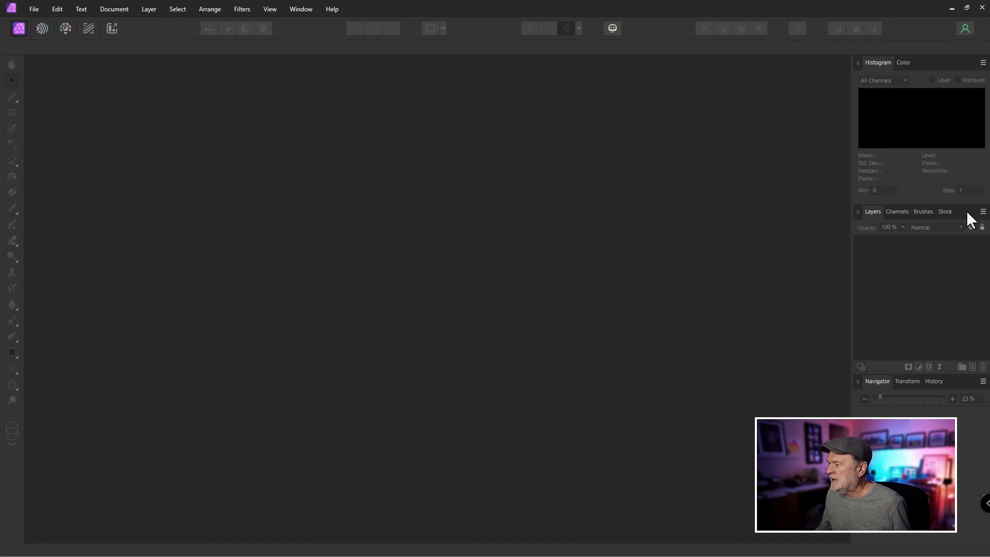
left_click_drag(966, 210, 743, 81)
left_click_drag(755, 174, 756, 294)
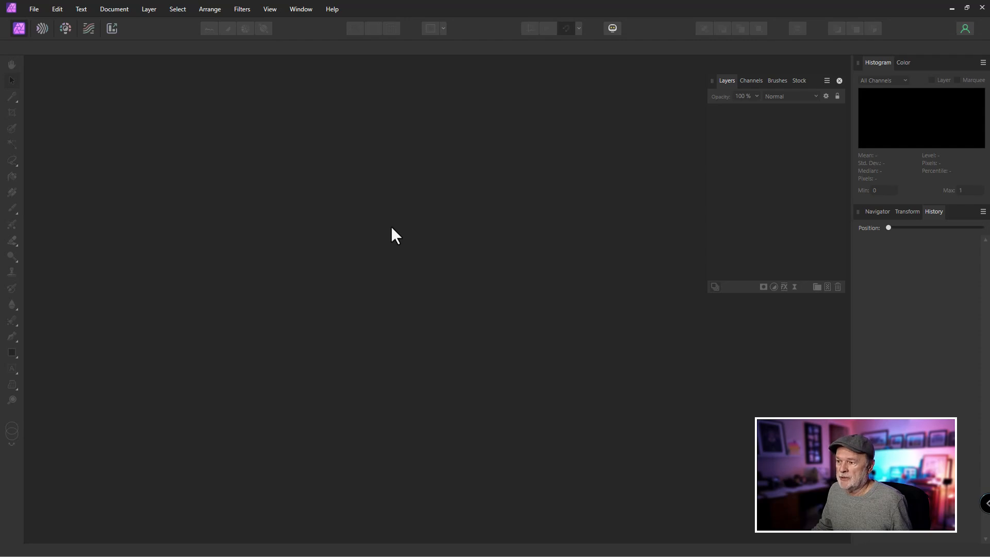
key("ctrl+o")
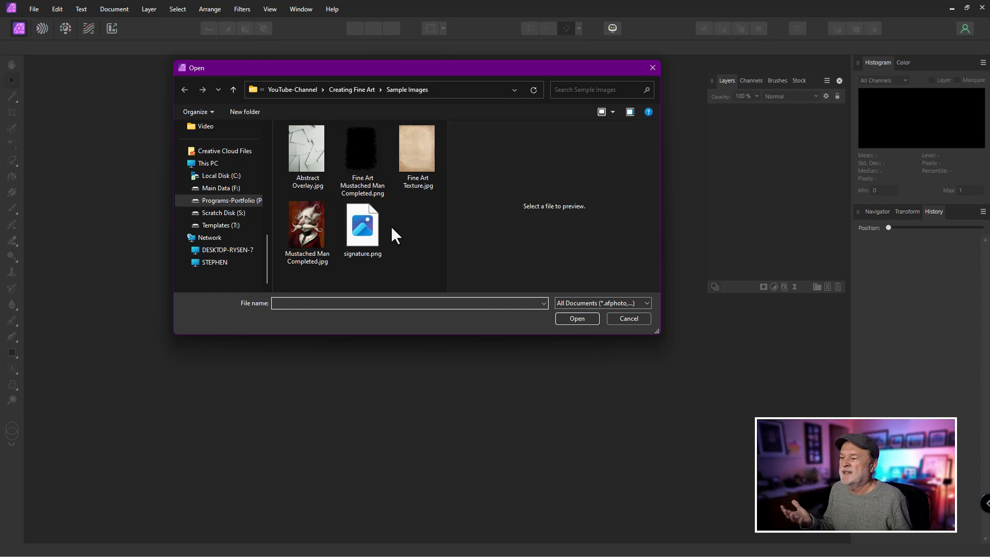
left_click(309, 225)
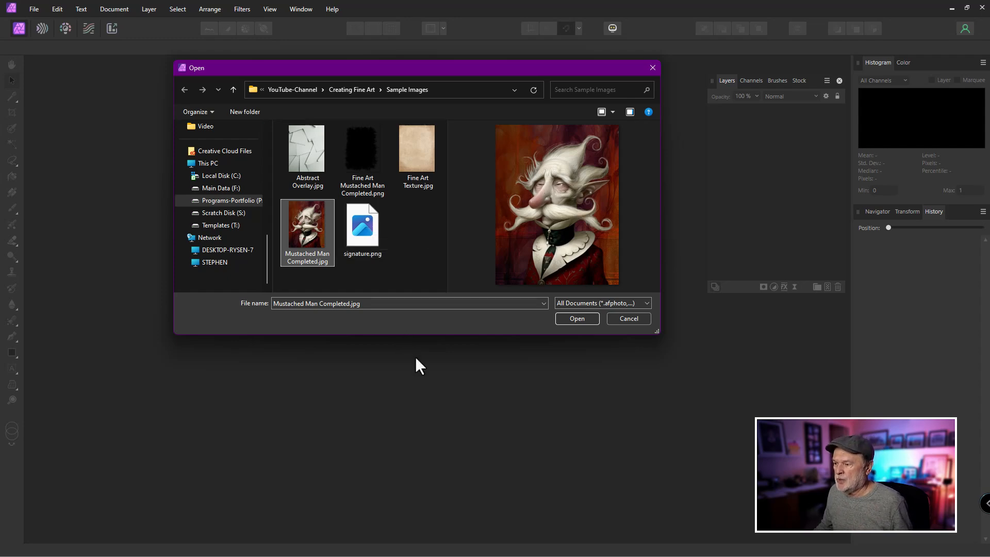
left_click(619, 319)
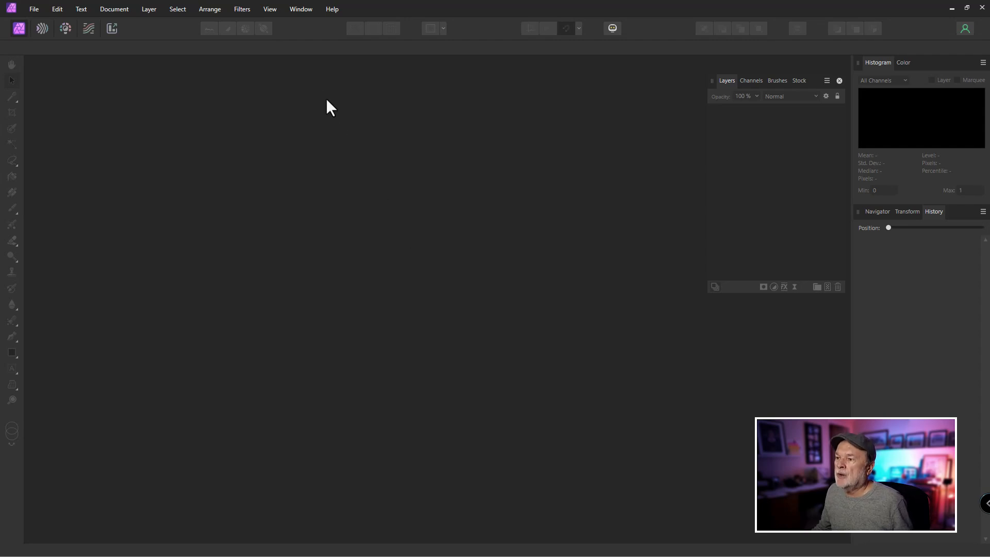
Step: Show the Library panel of default macros for a look and hide it again
left_click(304, 11)
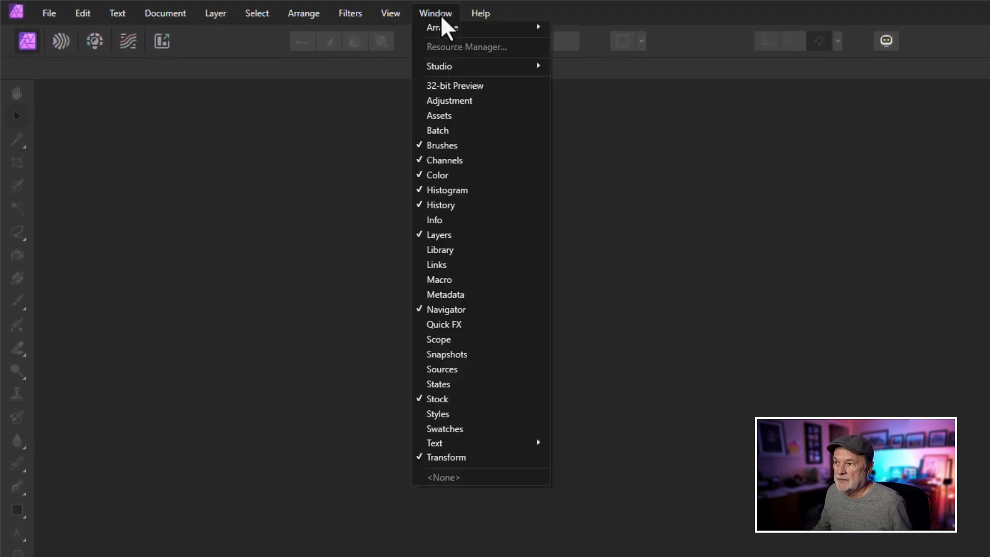
left_click(477, 252)
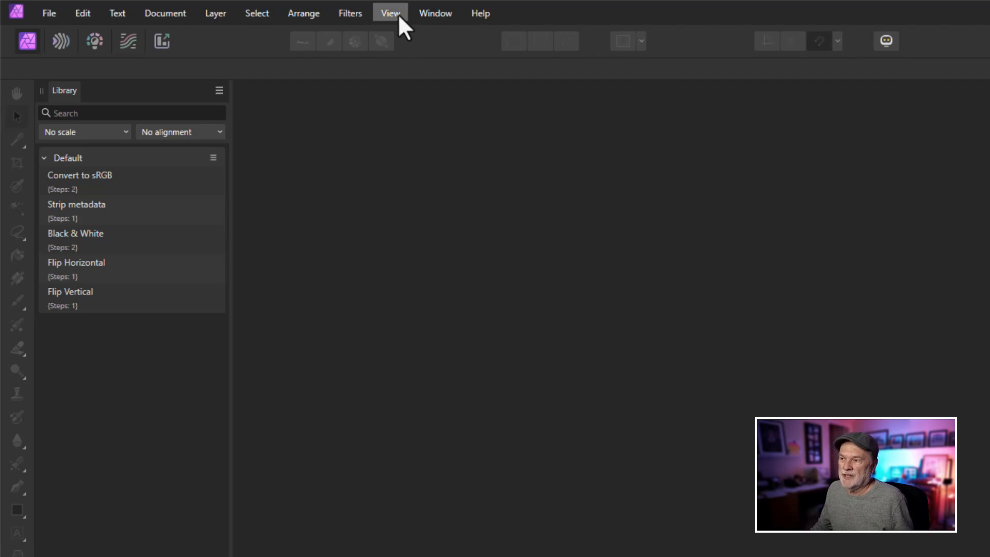
left_click(444, 13)
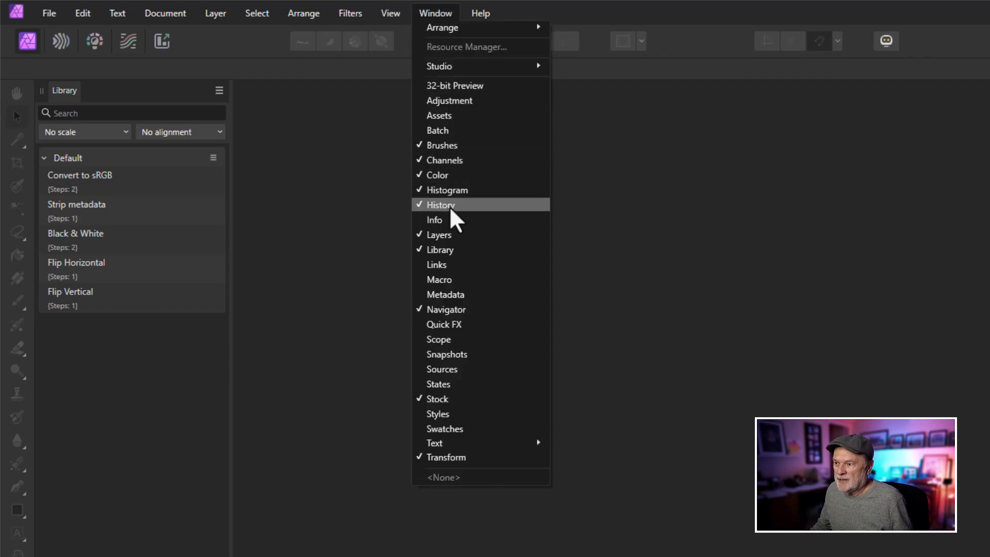
left_click(463, 249)
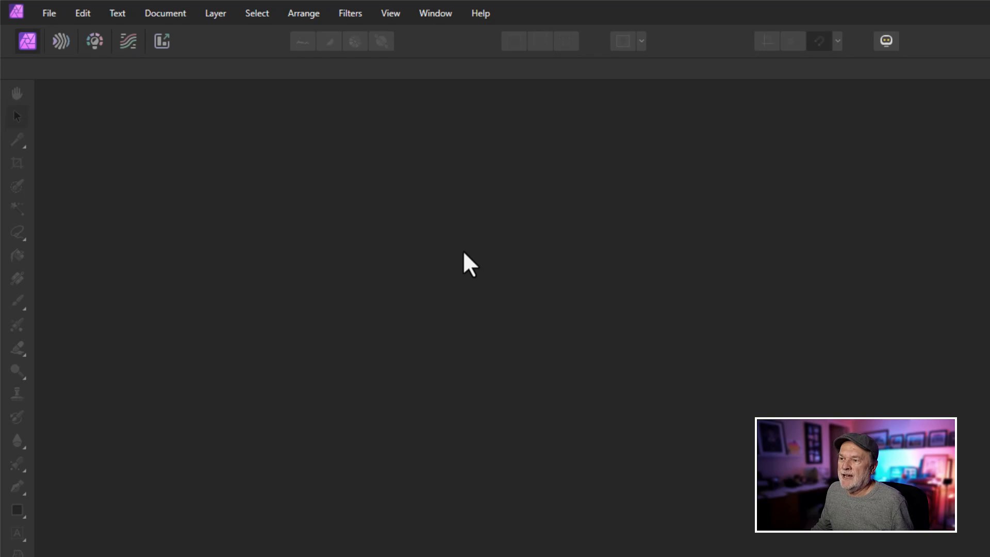
Step: Show the Assets panel and point out the signature and brushed mask stored under My Stuff
left_click(444, 16)
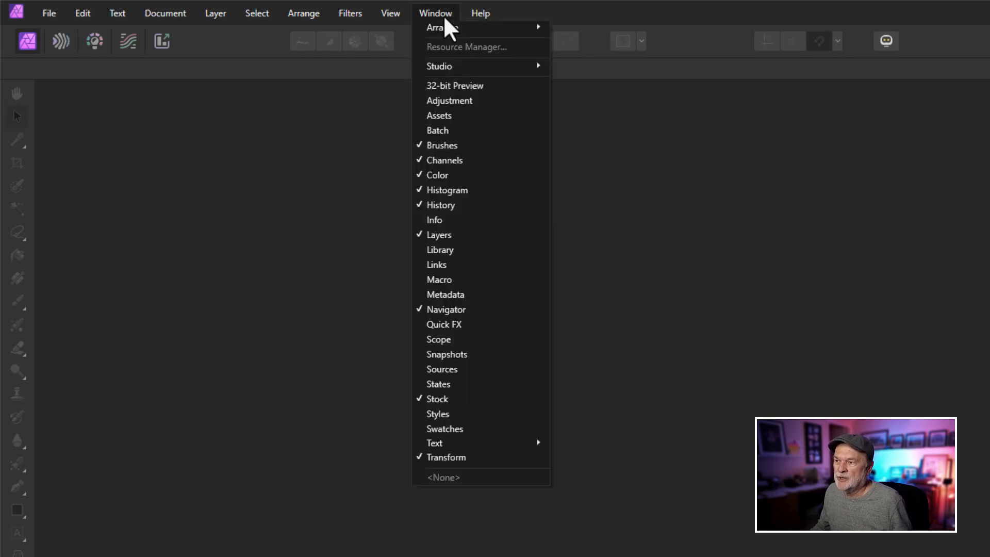
left_click(444, 124)
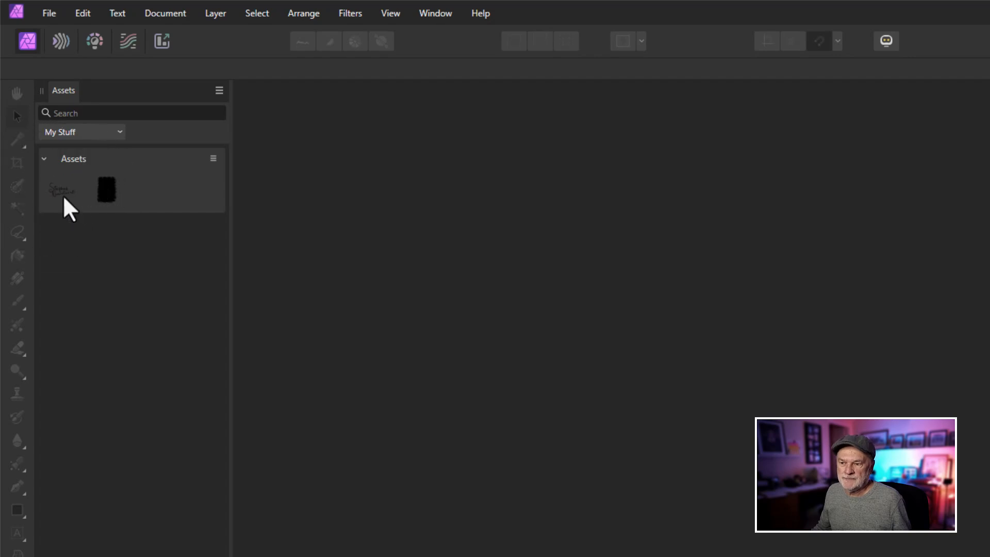
left_click(110, 189)
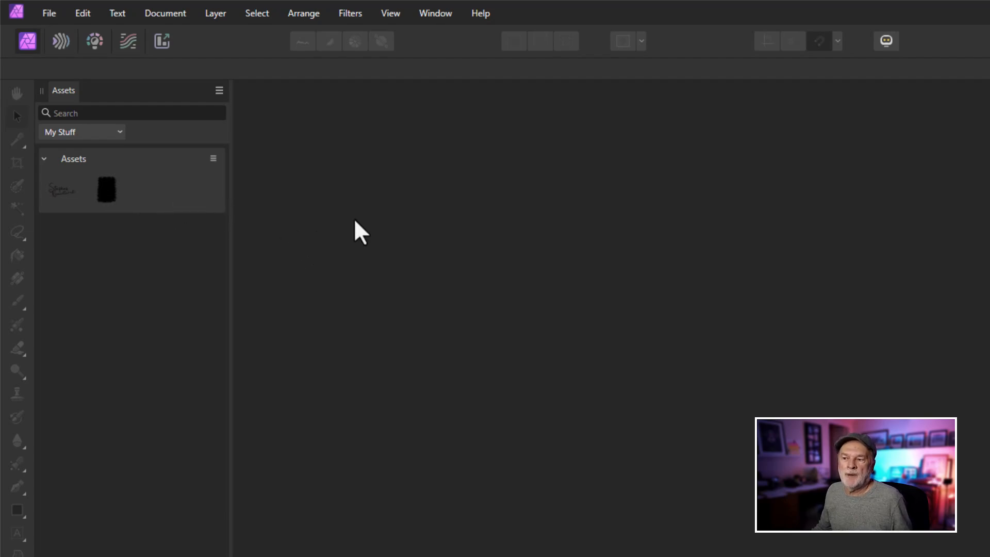
Step: Open Abstract Overlay.jpg and Fine Art Texture.jpg together from the Sample Images folder
left_click(433, 279)
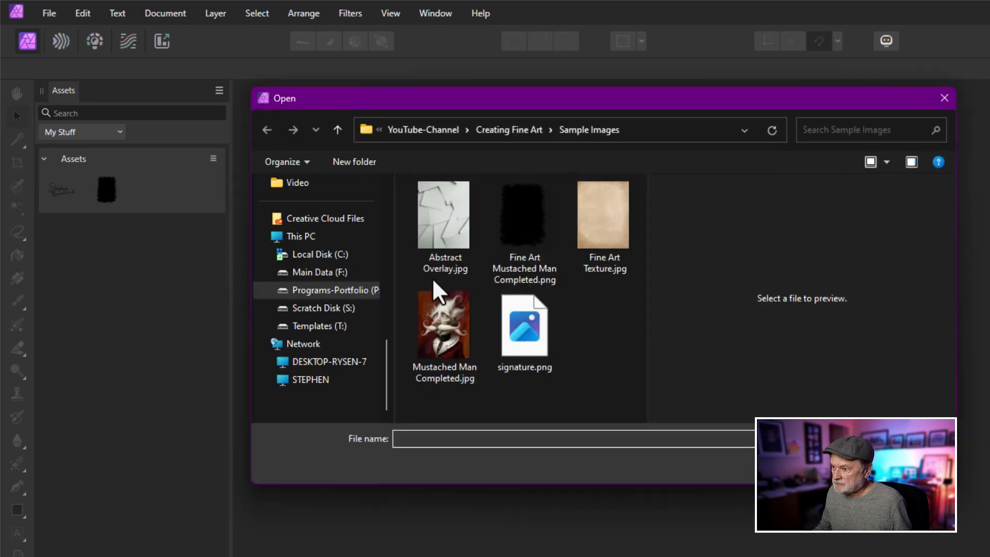
left_click(455, 225)
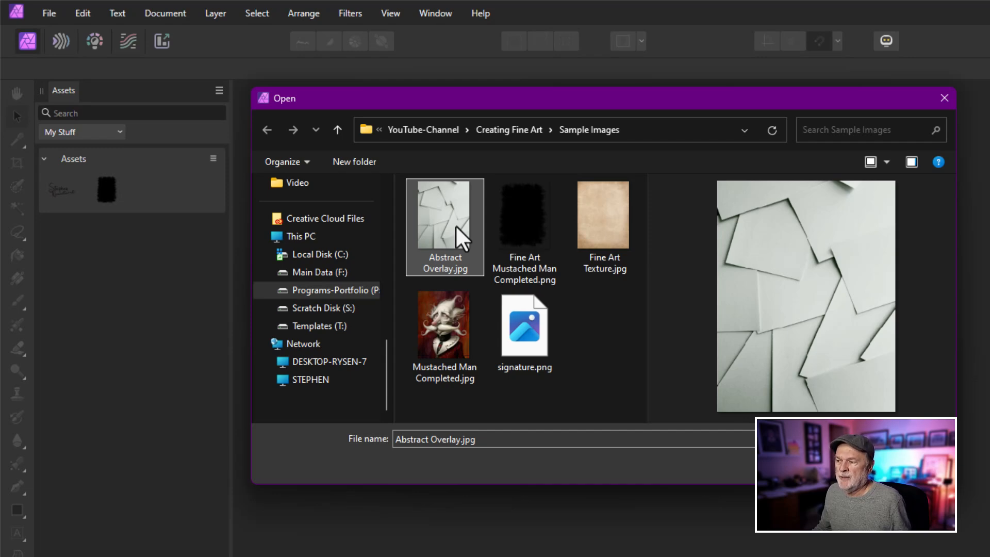
left_click(604, 228, "ctrl")
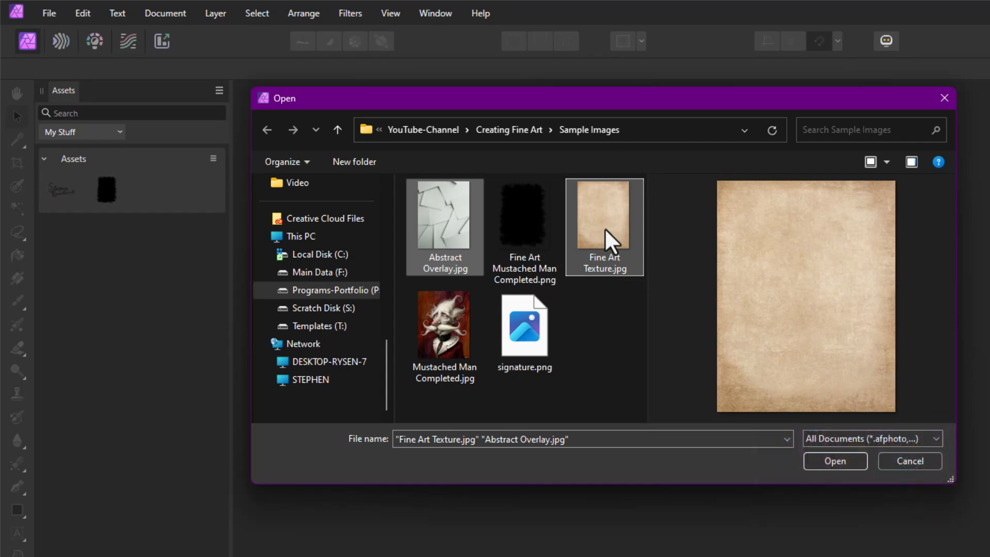
left_click(818, 455)
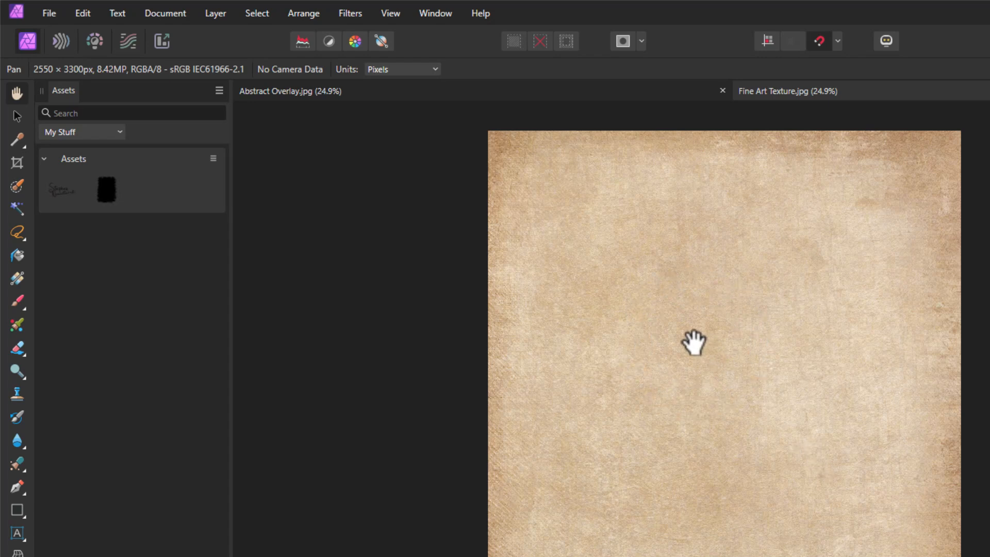
Step: Try to bring the parchment texture from the canvas straight into the Assets collection
left_click_drag(694, 343, 126, 276)
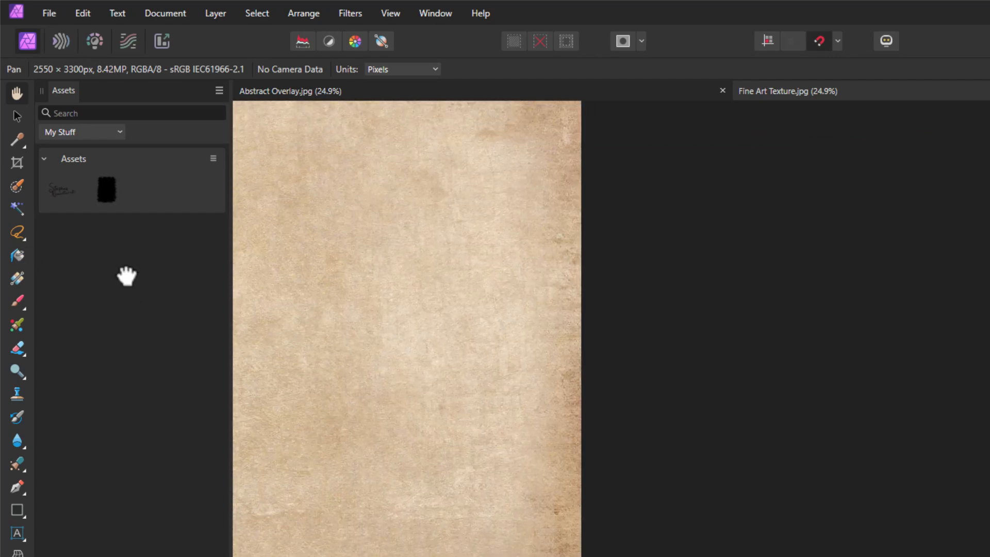
left_click_drag(371, 300, 270, 304)
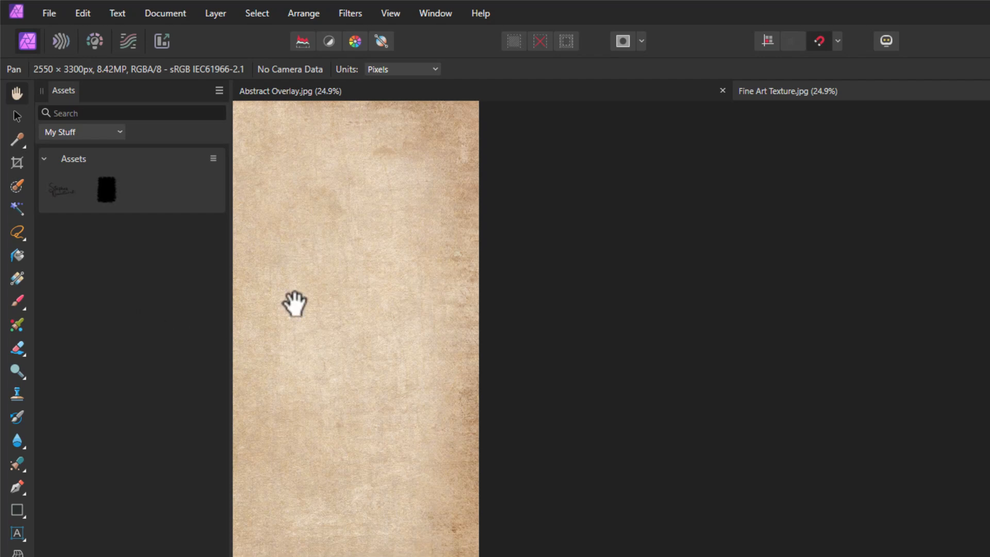
left_click_drag(345, 302, 727, 354)
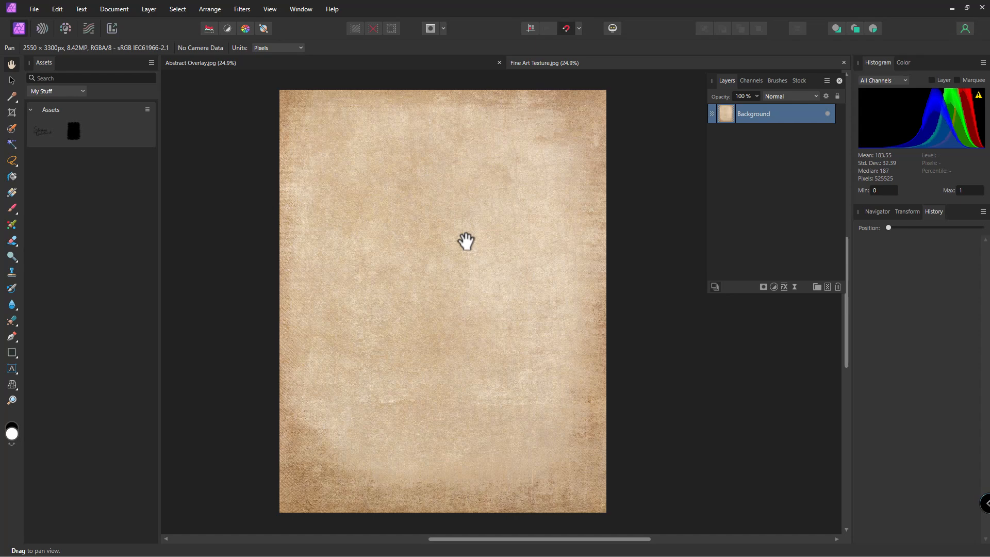
Step: Add the selected Fine Art Texture background to the Assets group of My Stuff
left_click(428, 212)
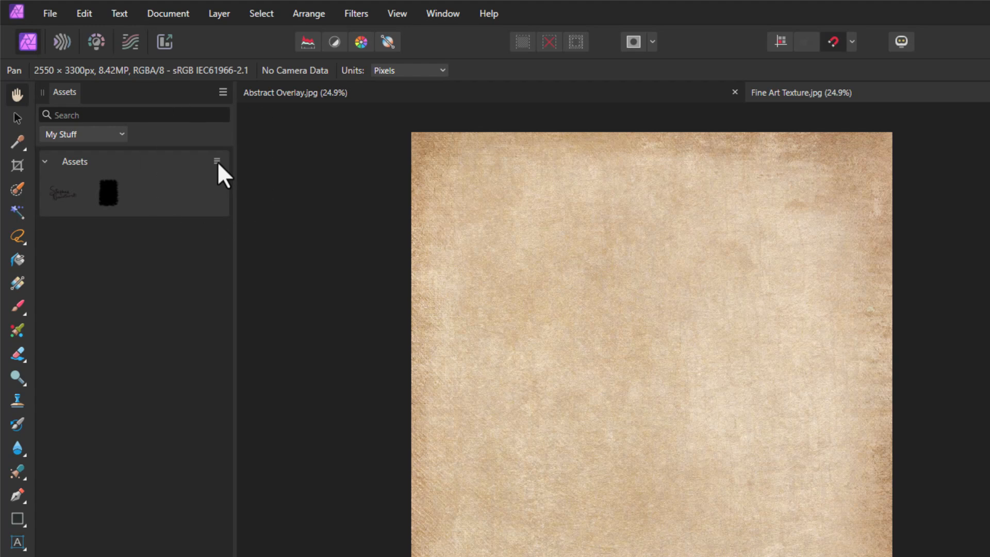
left_click(148, 111)
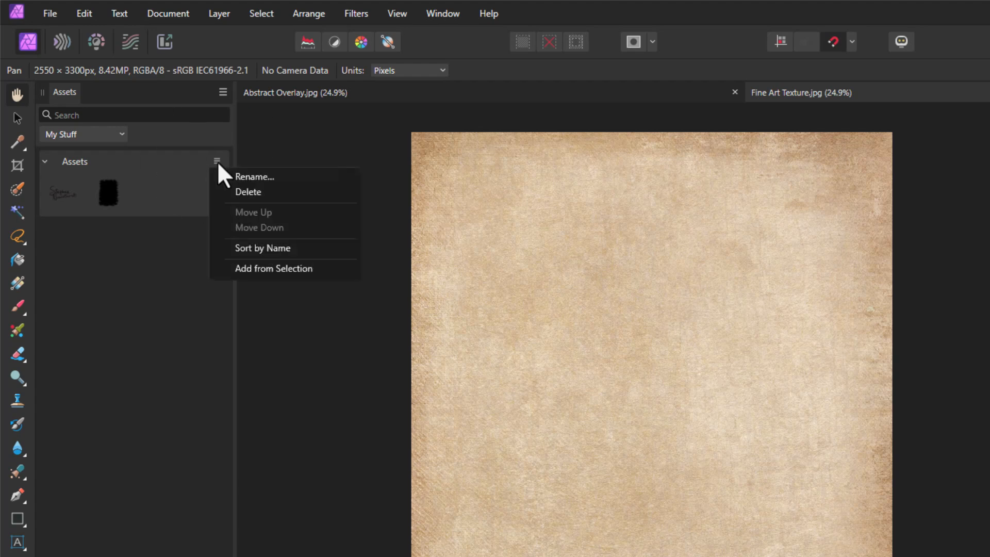
left_click(303, 269)
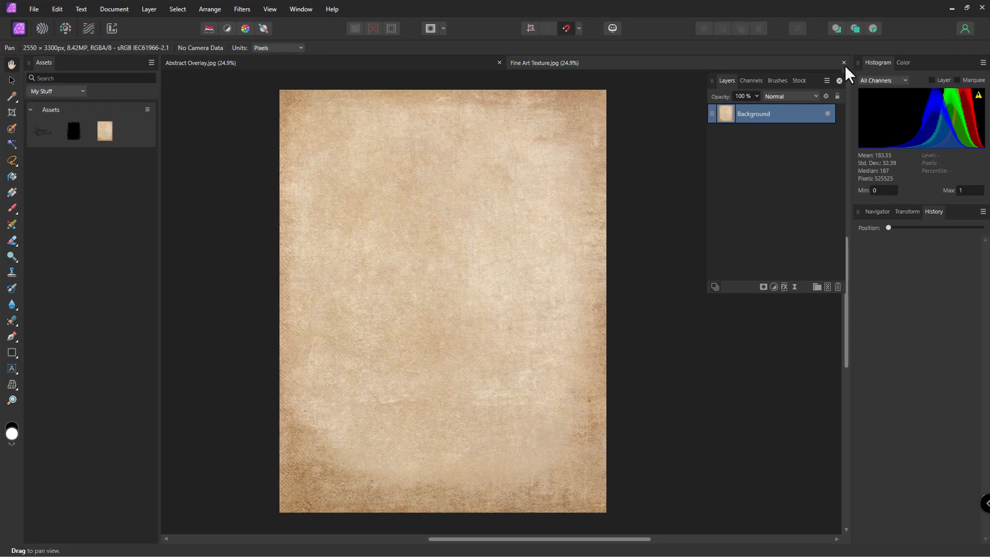
Step: Add the Abstract Overlay background to the Assets group of My Stuff, closing both the Fine Art Texture and Abstract Overlay documents
left_click(842, 63)
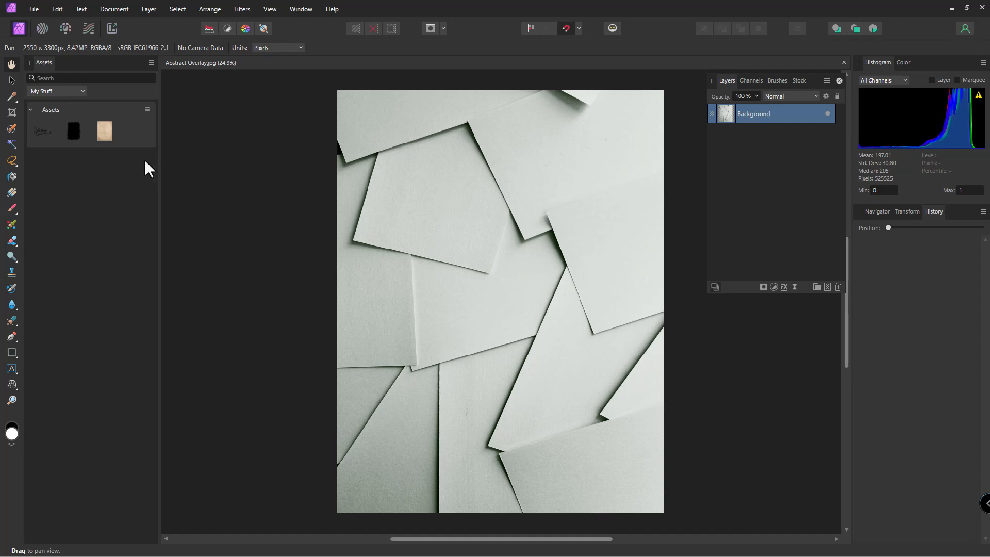
left_click(147, 109)
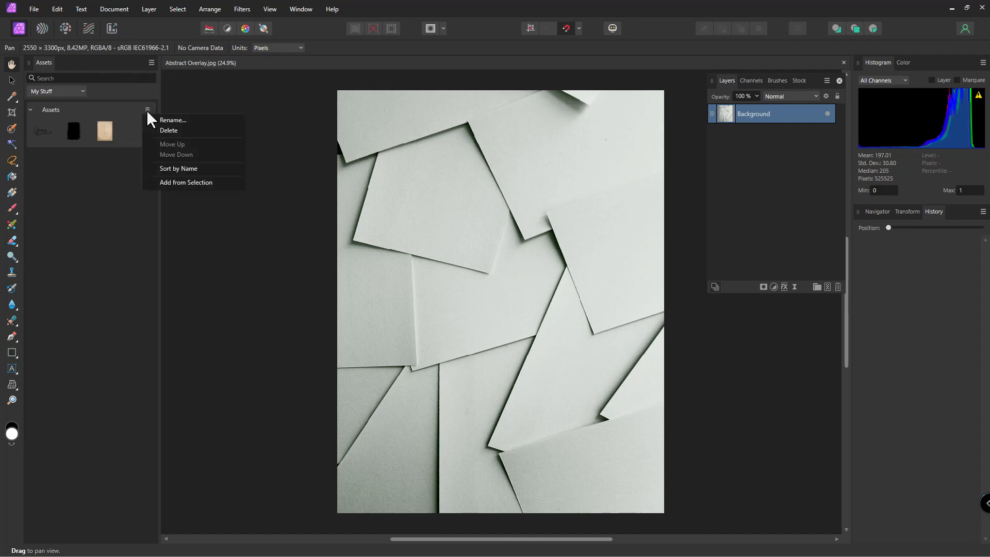
left_click(218, 182)
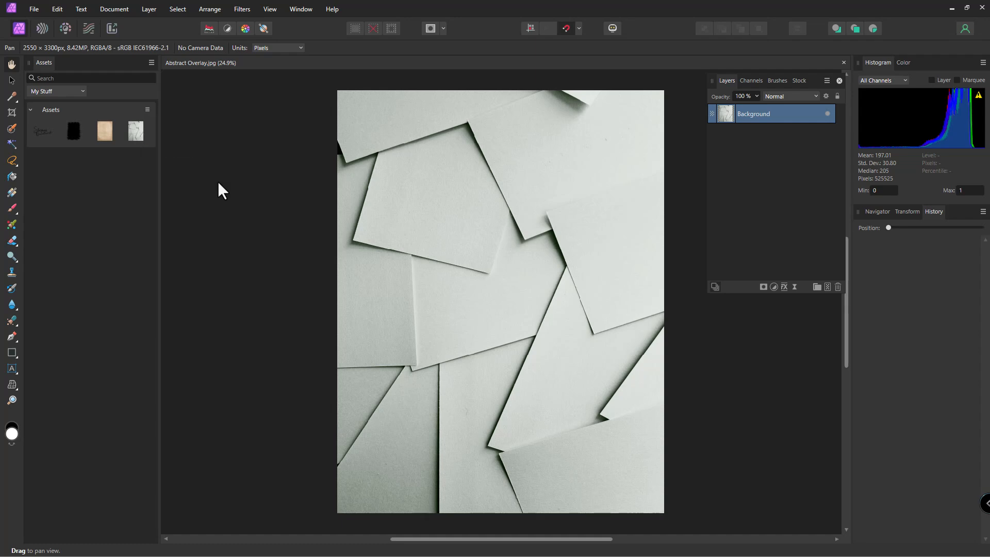
left_click(843, 62)
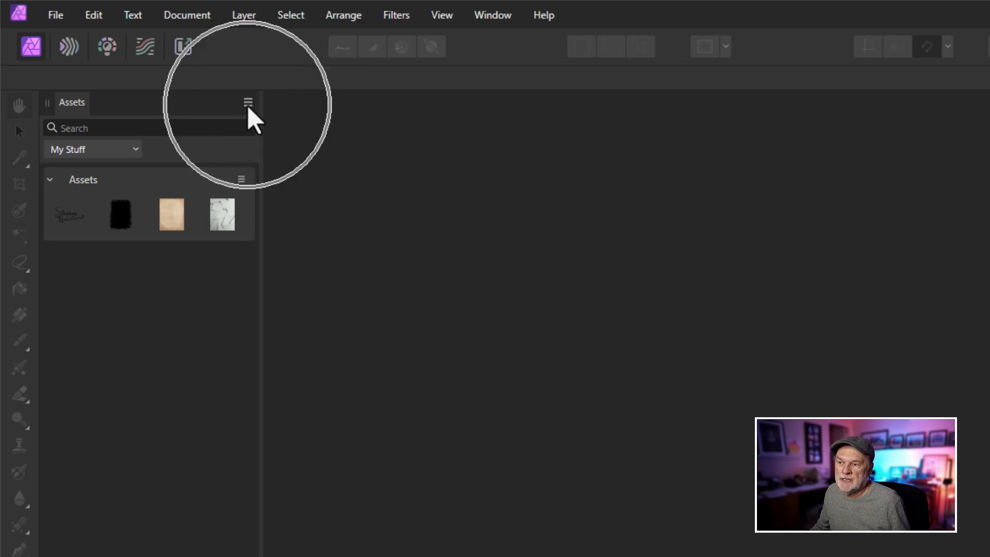
Step: Review the category options for assets and compare the Default and My Stuff categories, ending on My Stuff
left_click(247, 105)
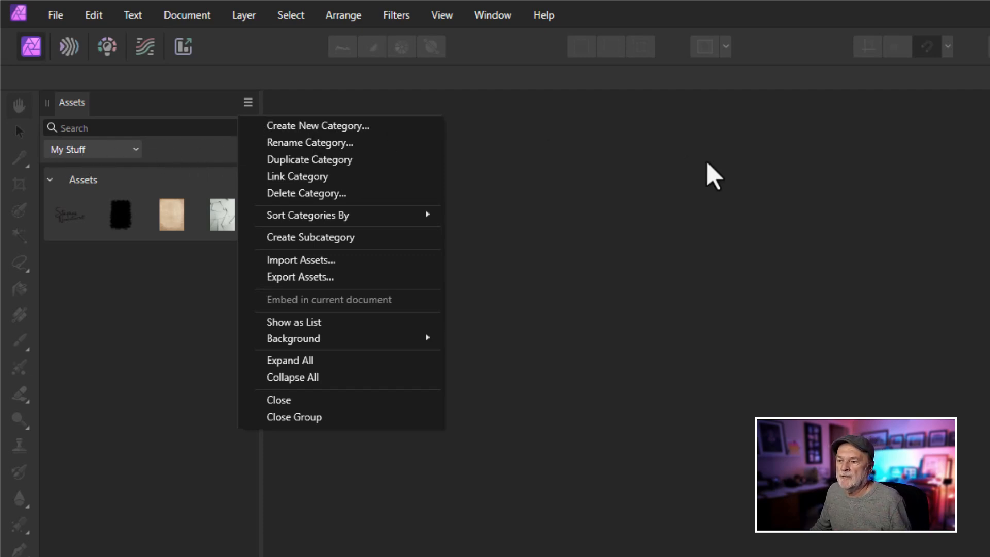
left_click(599, 166)
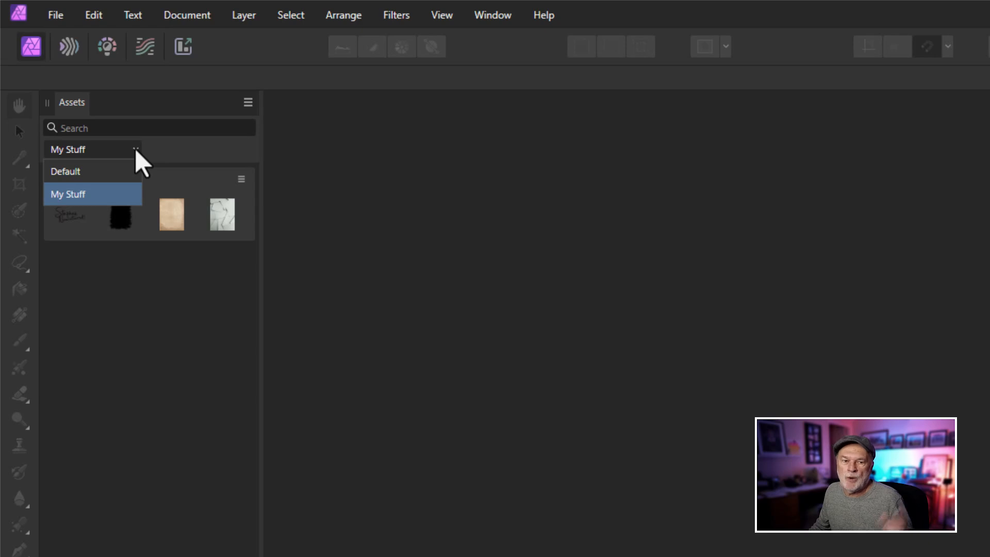
left_click(123, 169)
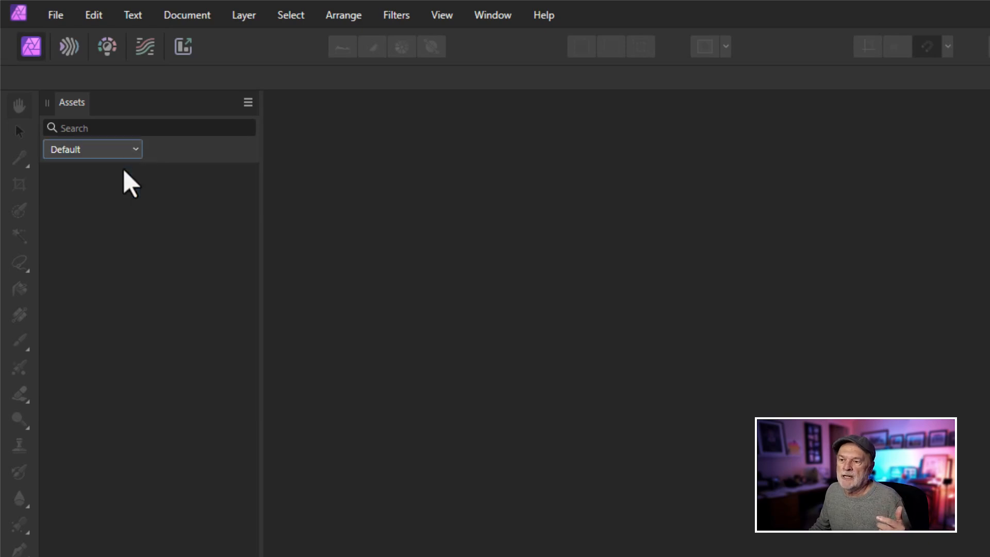
left_click(135, 149)
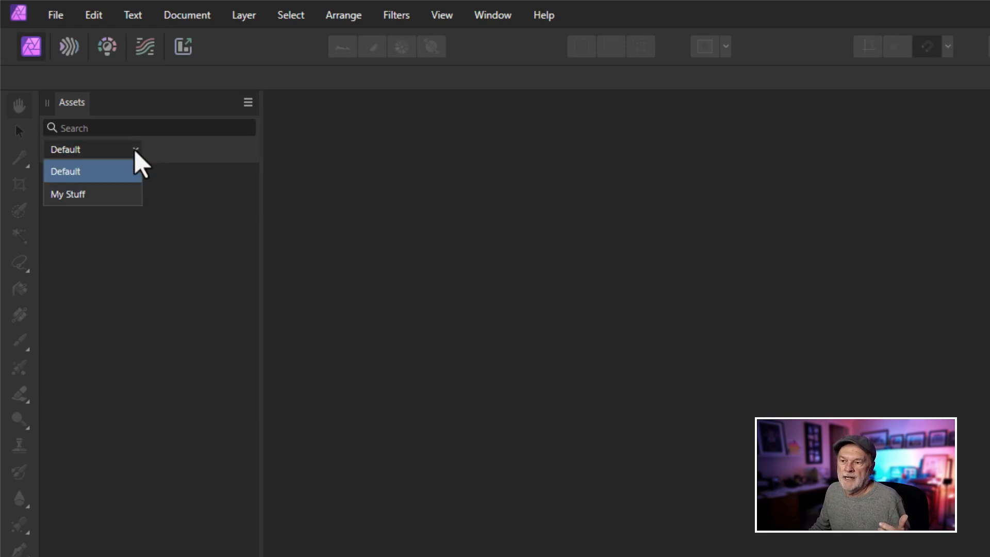
left_click(105, 192)
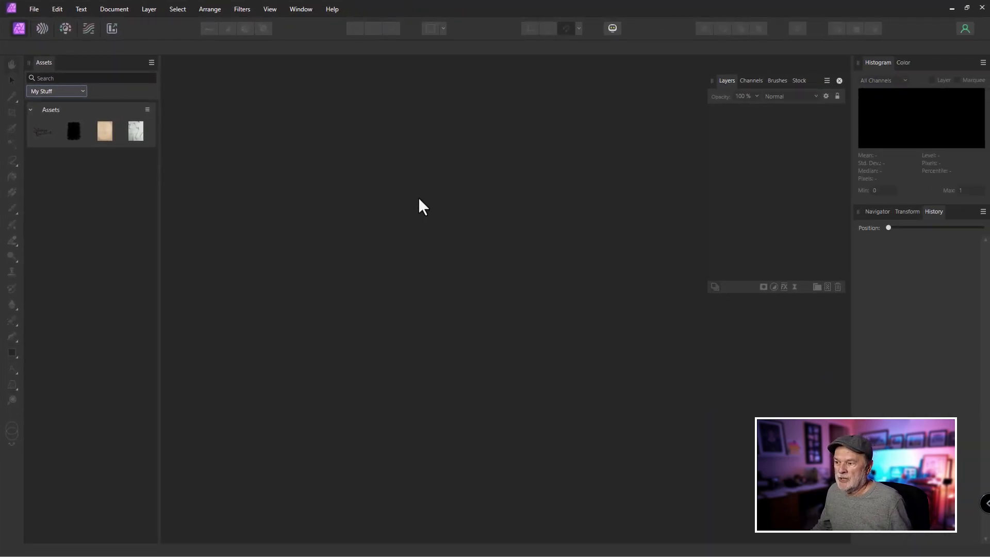
Step: Open Mustached Man Completed.jpg from the Sample Images folder
key("ctrl+o")
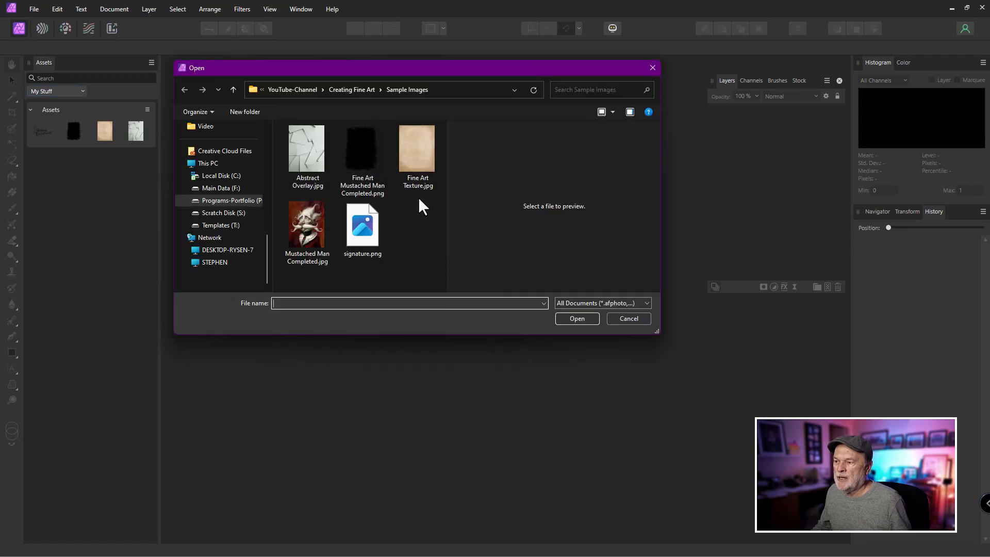
left_click(311, 231)
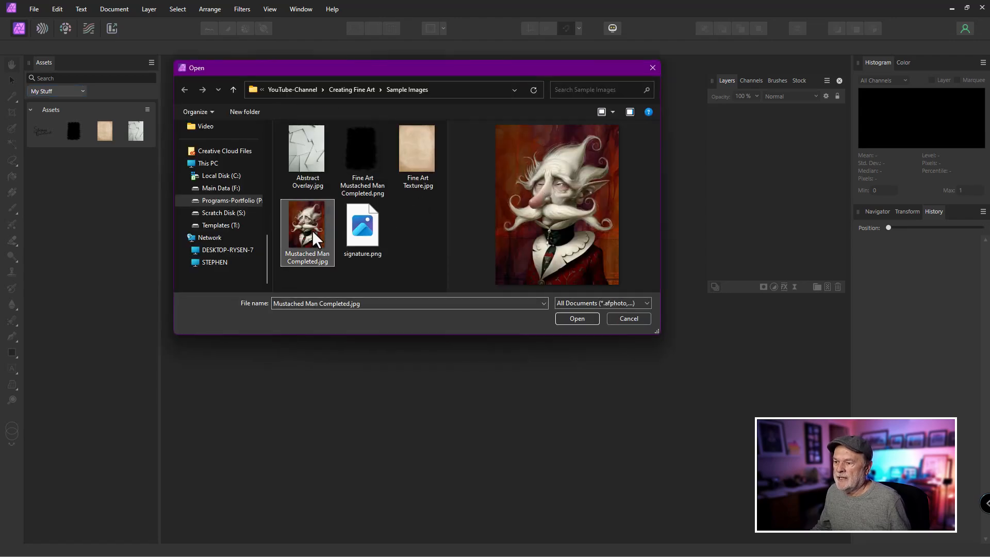
left_click(576, 319)
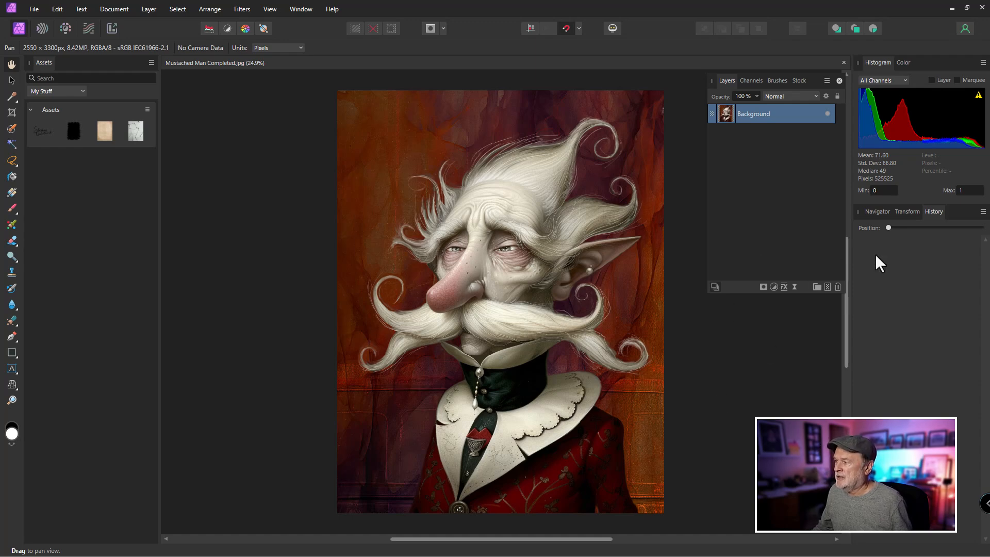
Step: Place the abstract overlay asset over the mustached man image, align it to the canvas edges and deselect it
left_click(776, 112)
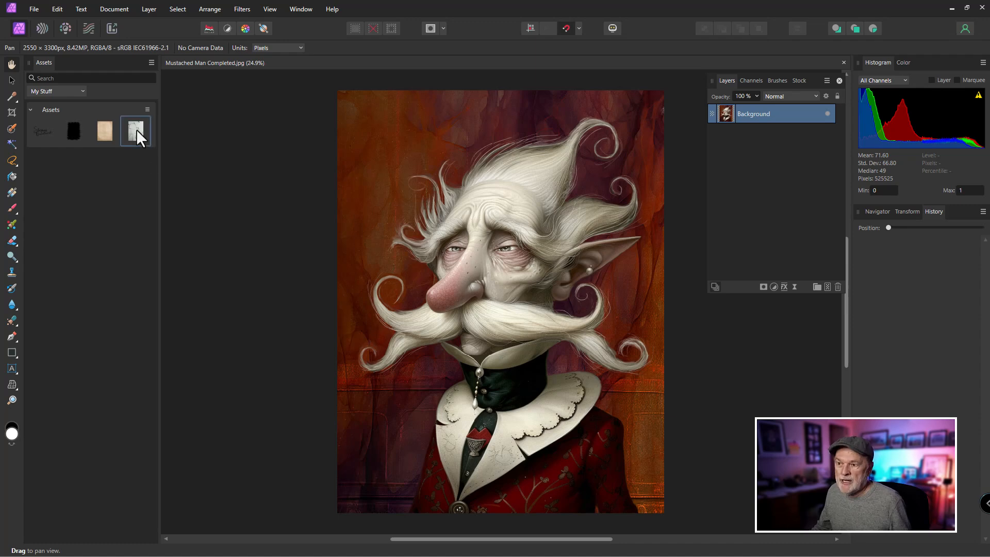
left_click_drag(136, 129, 540, 287)
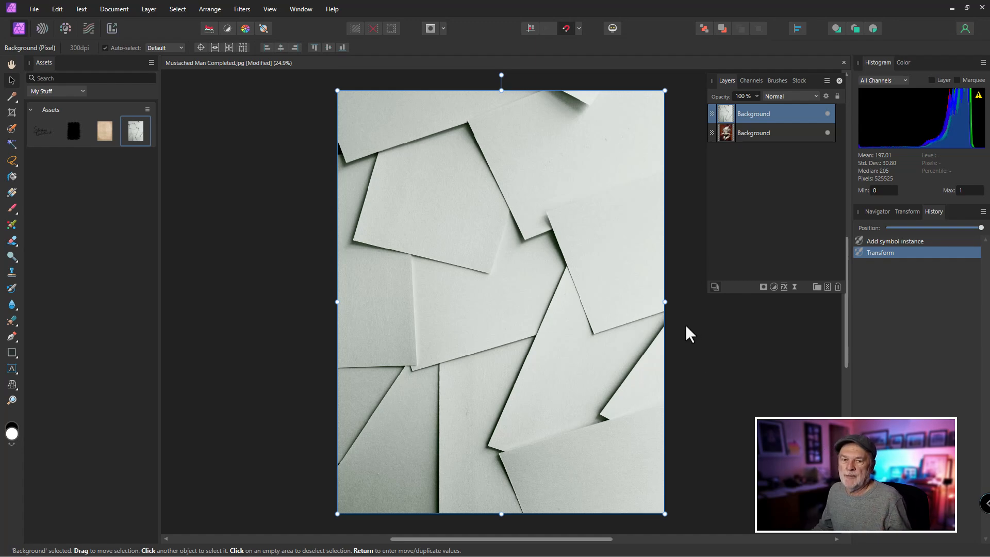
key("Return")
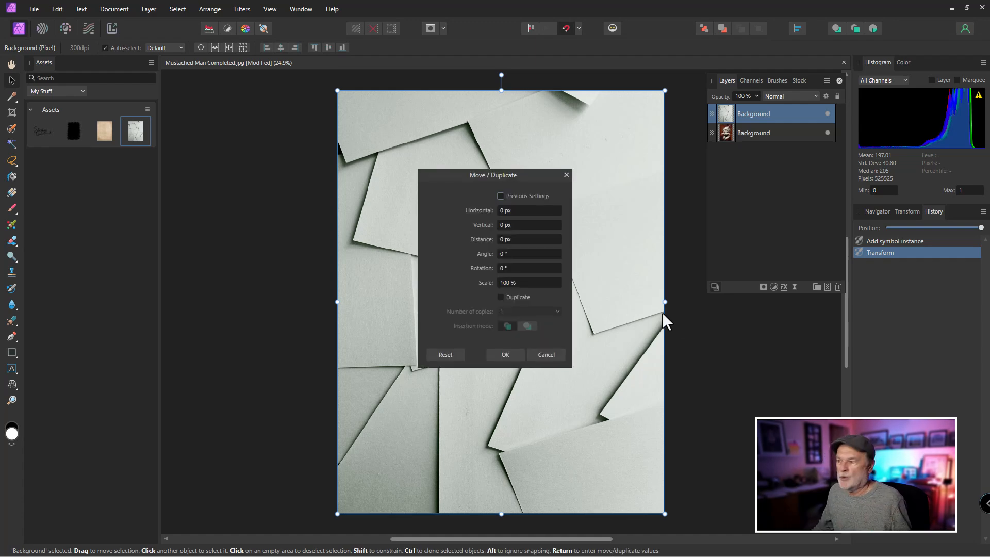
left_click(566, 175)
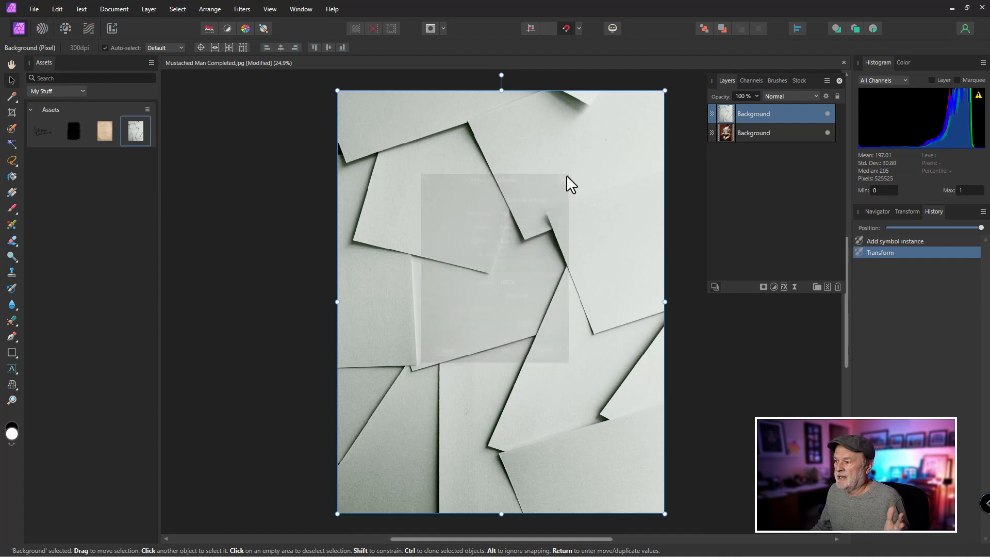
left_click(679, 280)
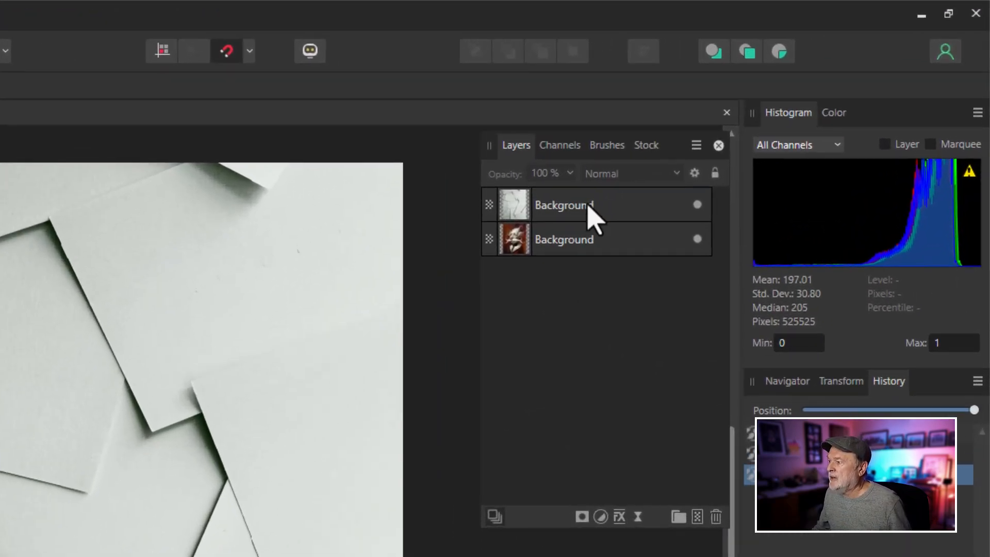
Step: Set the abstract overlay layer's blend mode to Multiply and keep it aligned with the canvas
left_click(767, 115)
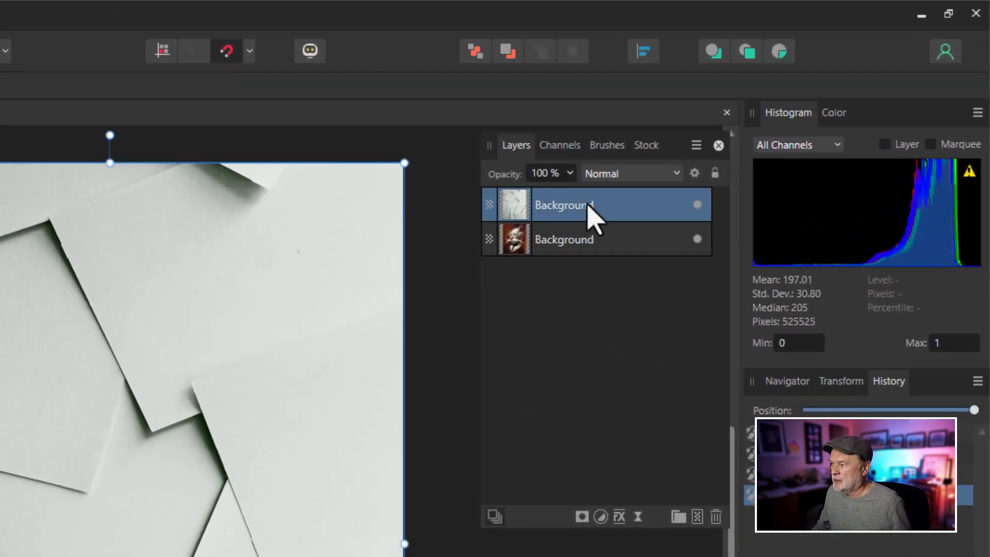
left_click(588, 206)
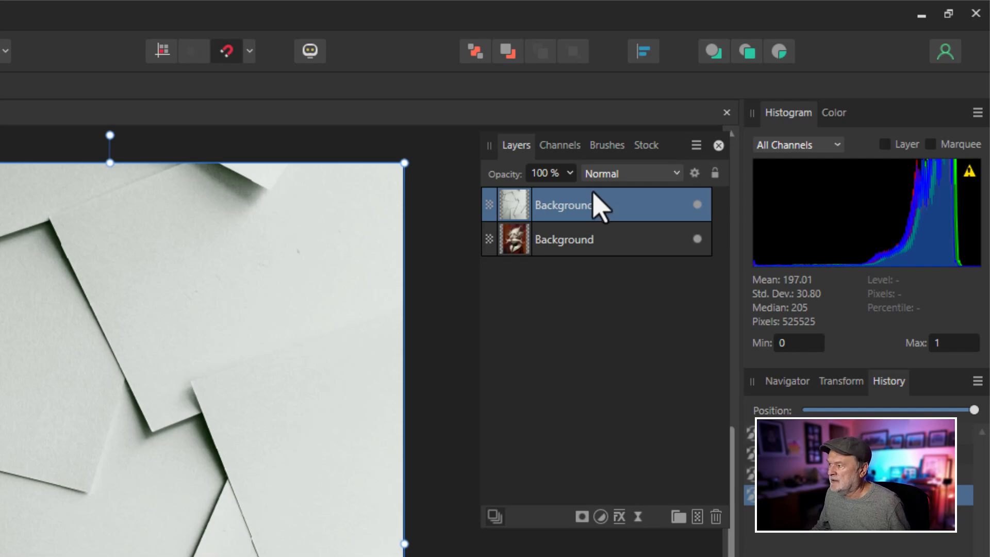
left_click(616, 173)
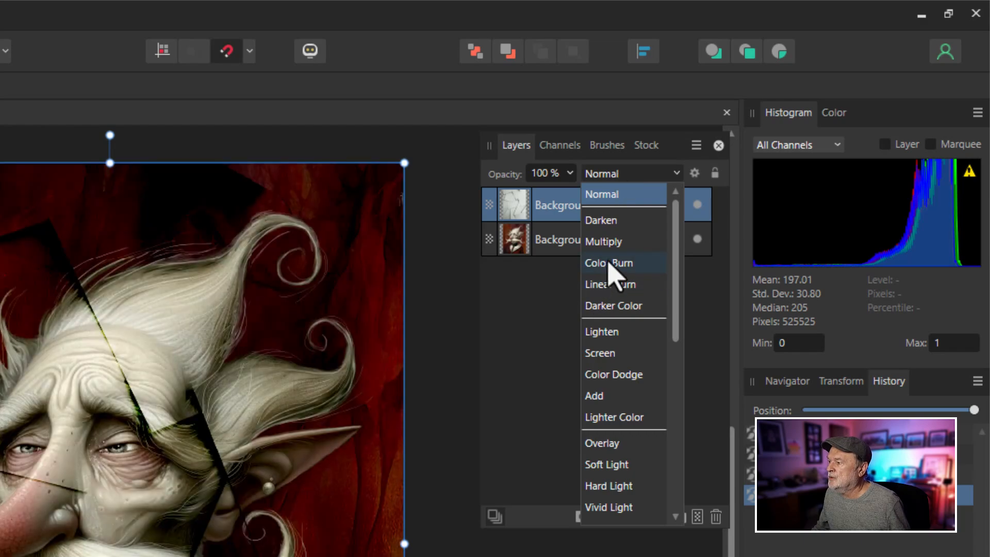
left_click(618, 243)
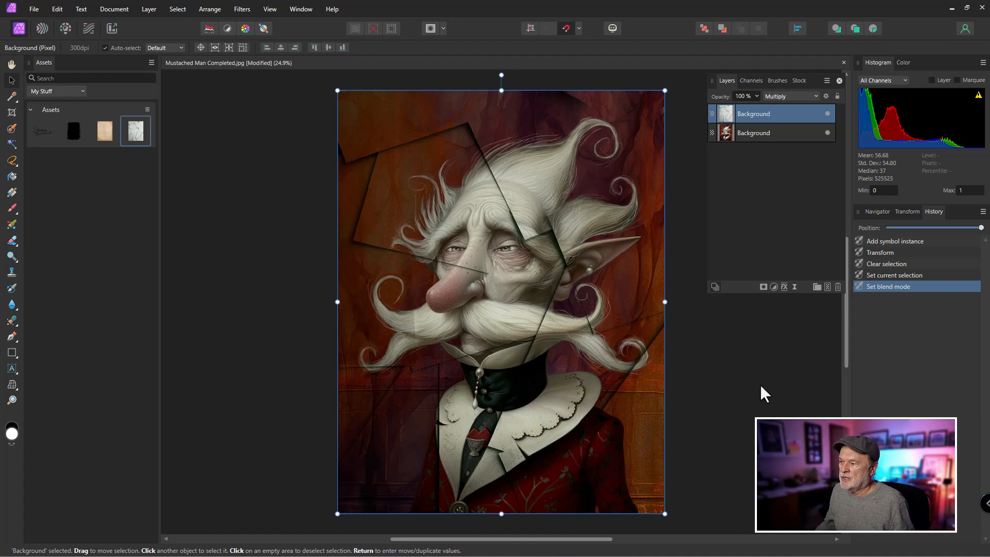
mouse_move(505, 305)
left_mouse_down()
mouse_move(530, 303)
mouse_move(507, 305)
left_mouse_up()
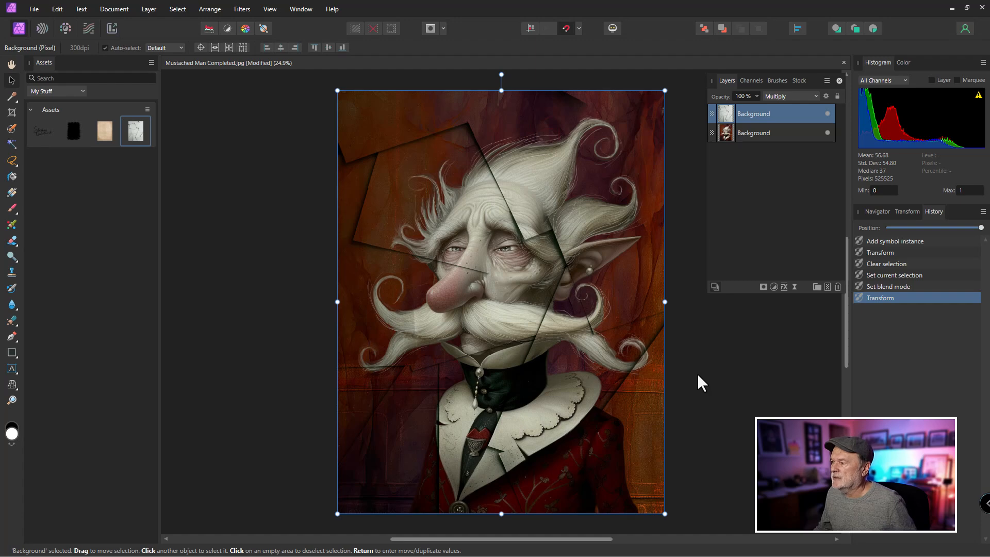
left_click(698, 374)
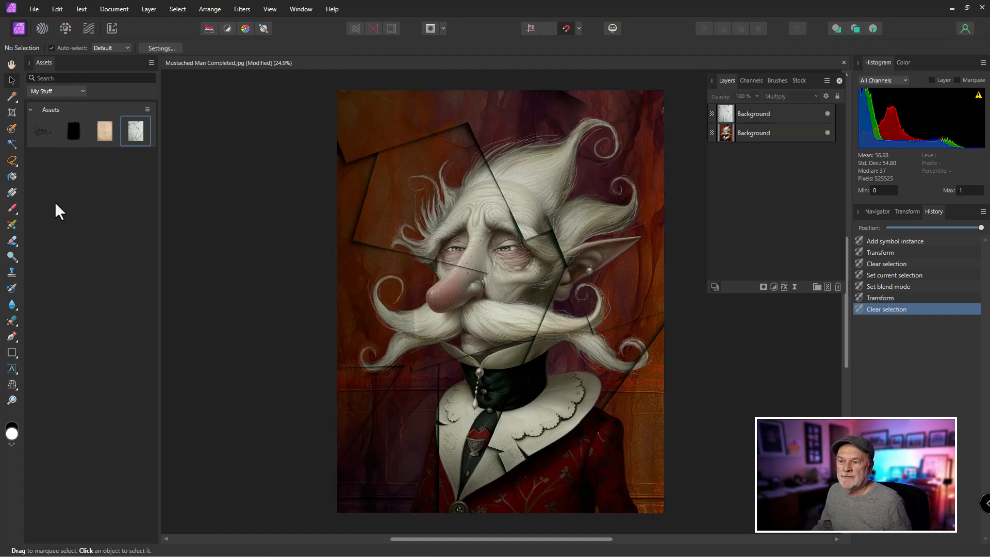
Step: Place the black brushed mask asset on the image and align it to the canvas edges
left_click(71, 131)
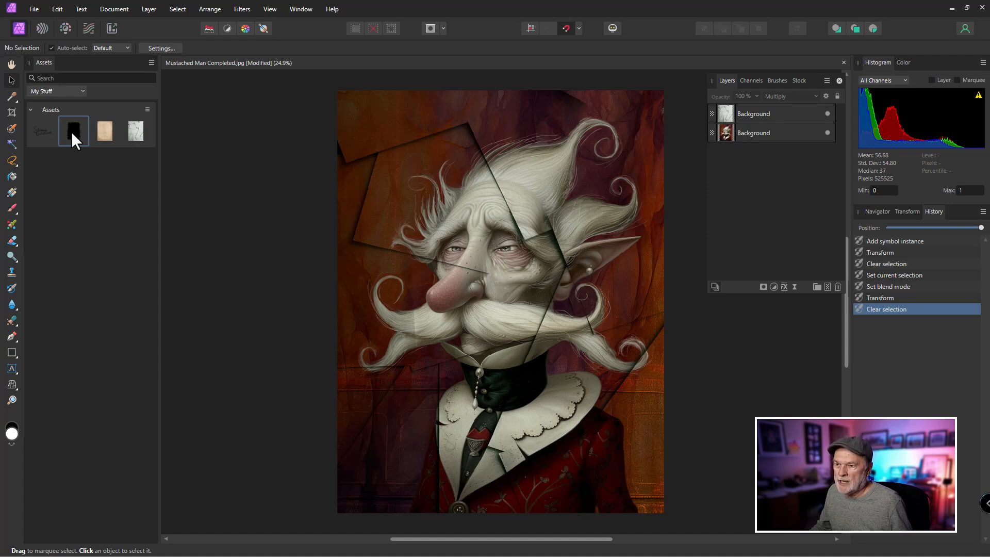
mouse_move(71, 132)
left_mouse_down()
mouse_move(279, 243)
mouse_move(468, 260)
mouse_move(533, 317)
mouse_move(528, 299)
left_mouse_up()
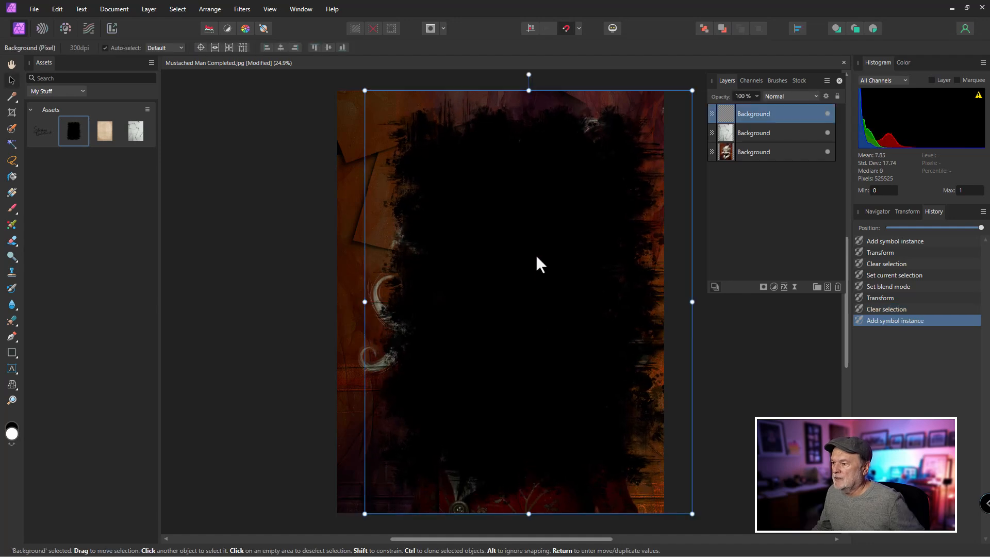
left_click_drag(536, 255, 510, 265)
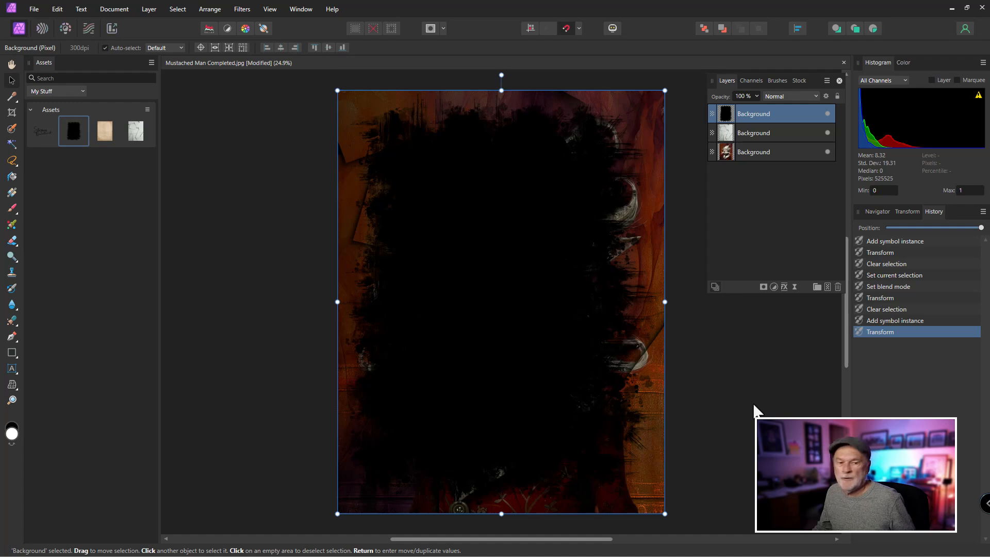
left_click(688, 337)
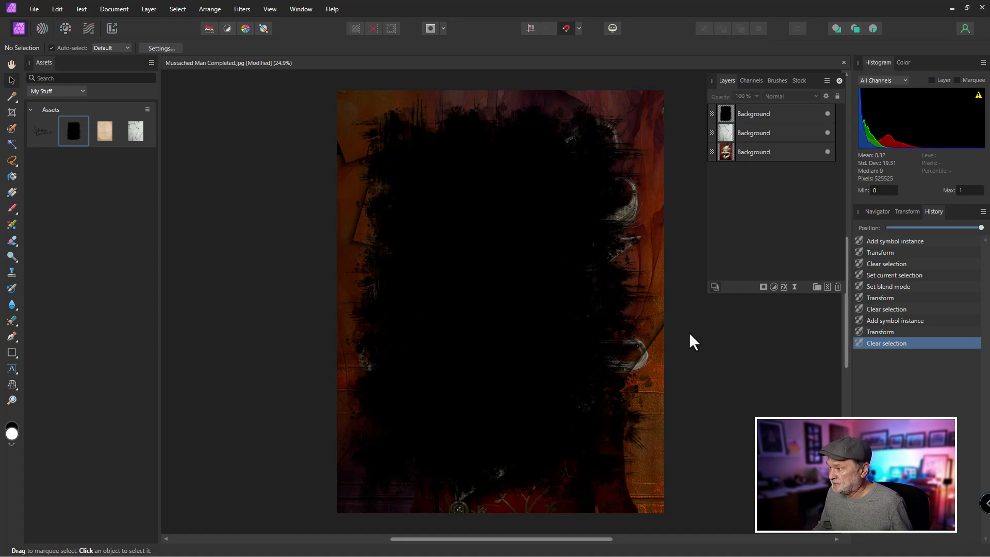
Step: Move the black brushed mask layer to the bottom of the layer stack, beneath the mustached man
left_click(726, 110)
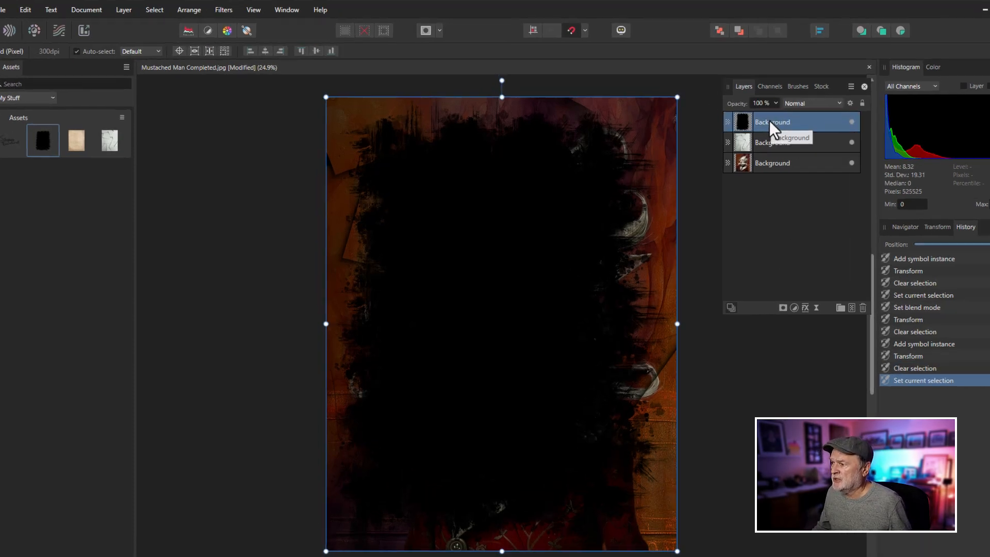
left_click_drag(768, 122, 773, 176)
left_click_drag(859, 228, 858, 229)
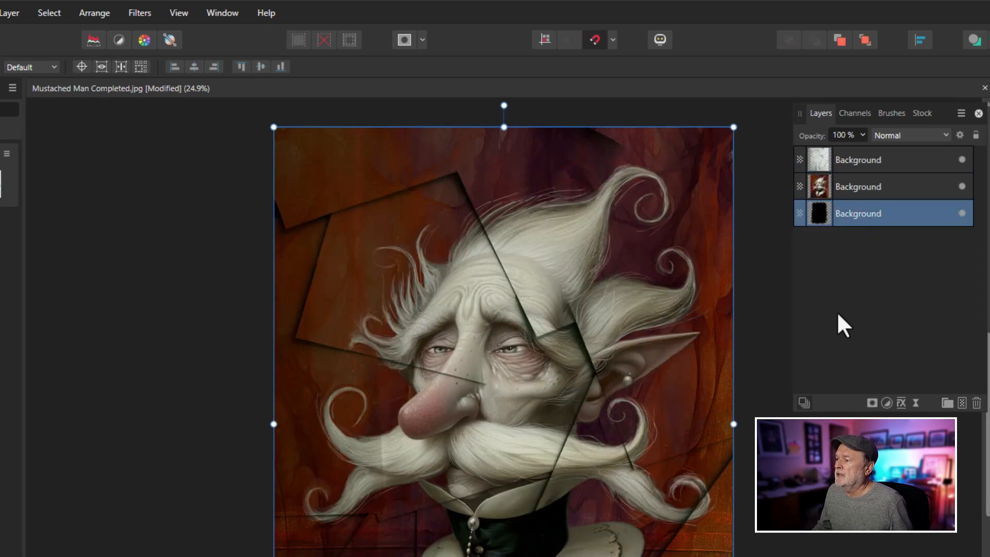
left_click(862, 158)
left_click(872, 182)
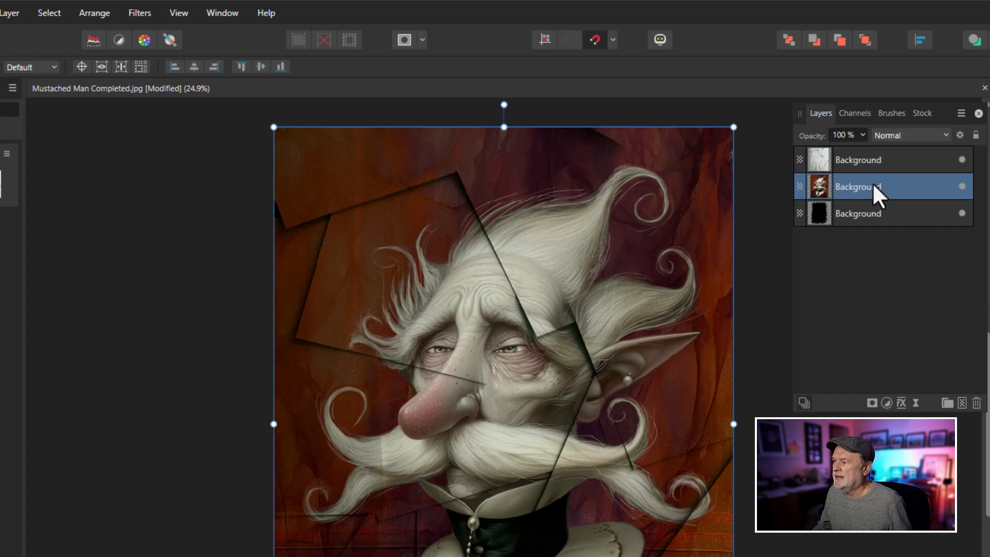
left_click(876, 211)
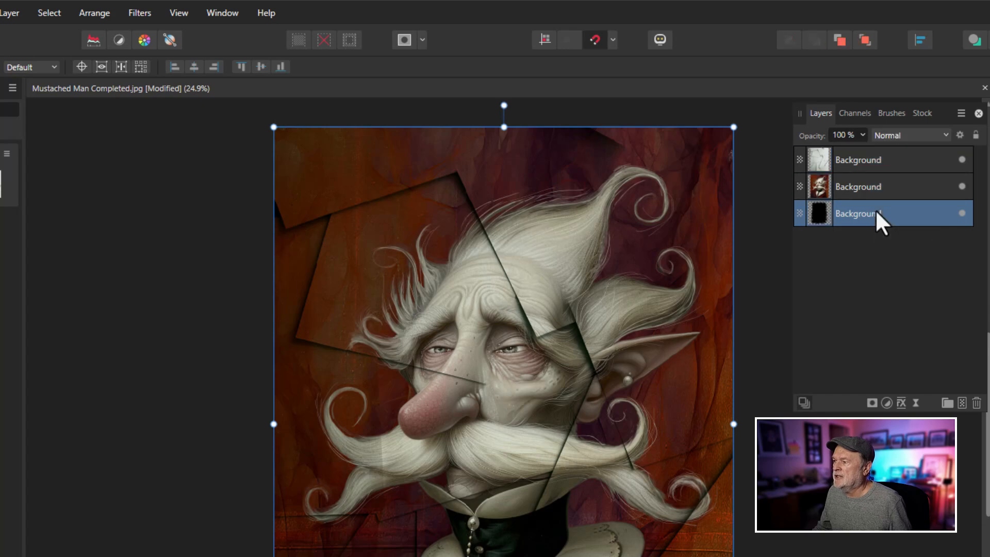
left_click(777, 224)
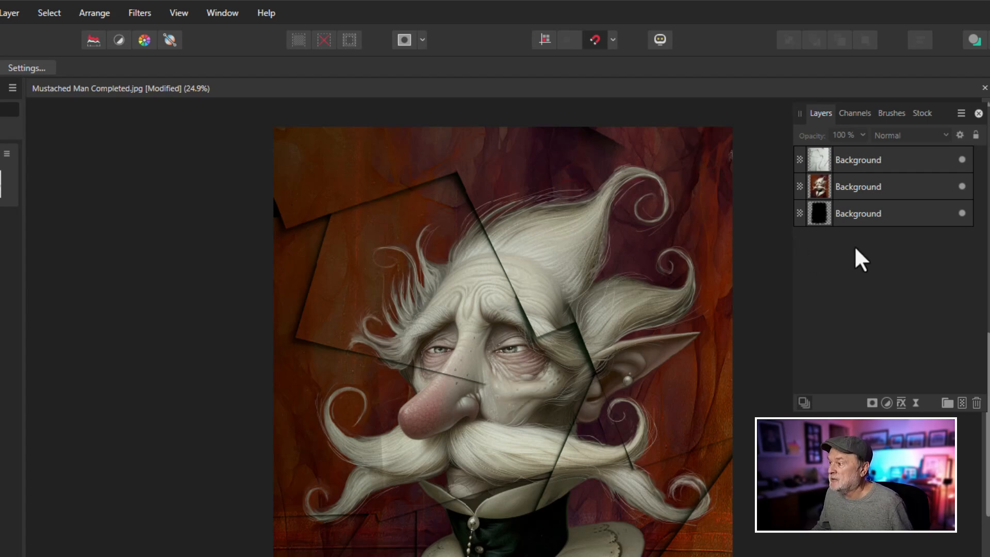
Step: Nest the abstract overlay and mustached man layers inside the black brushed mask layer, then clear the selection
left_click(910, 155)
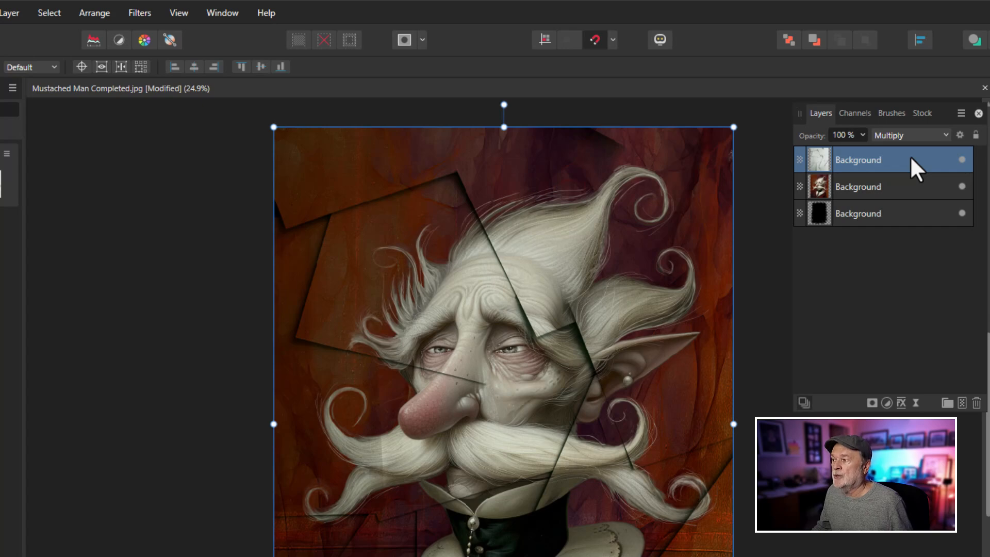
left_click(902, 186, "shift")
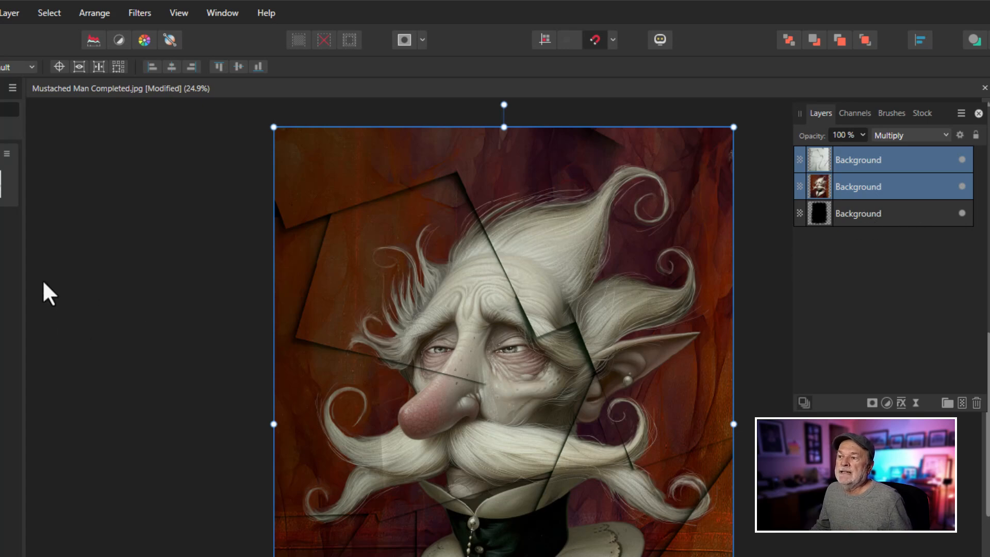
left_click(90, 14)
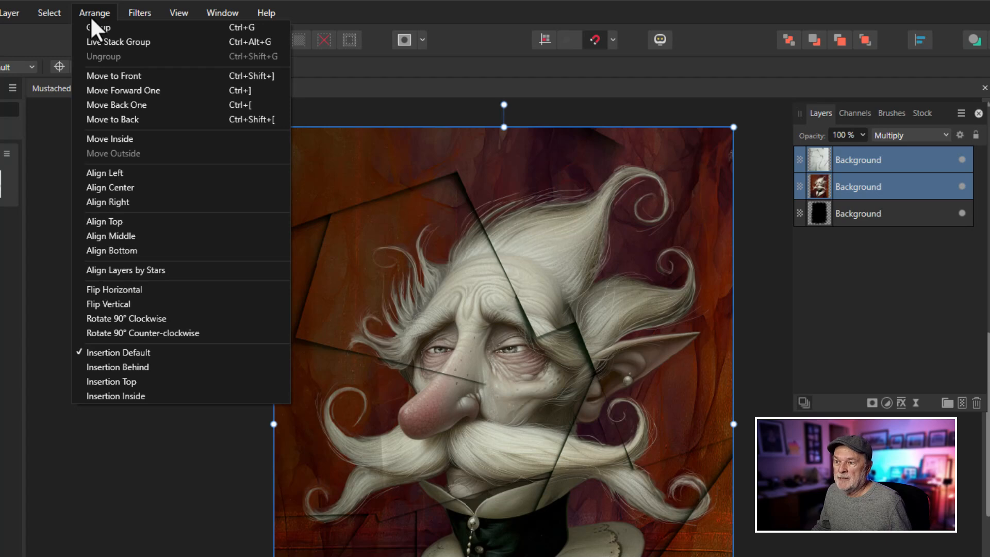
left_click(165, 138)
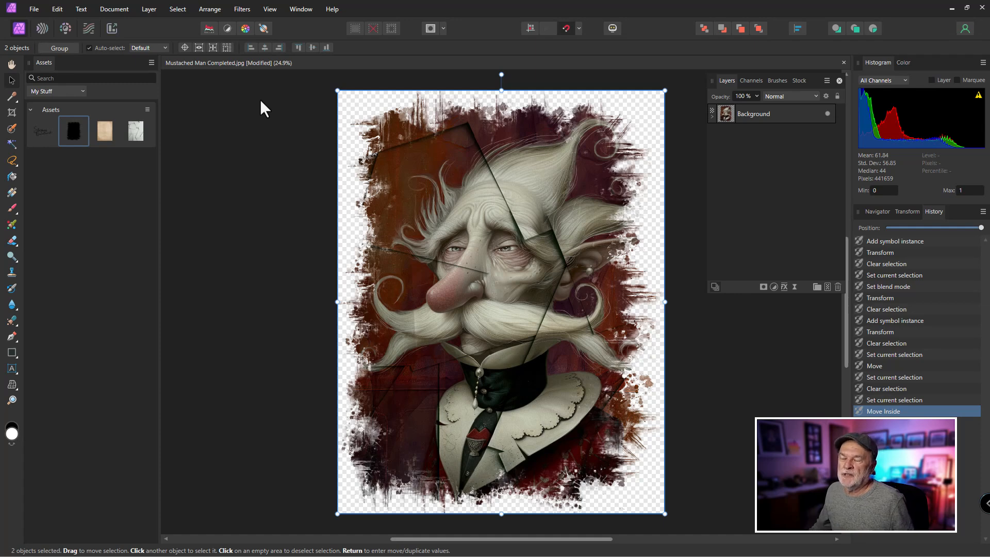
left_click(211, 10)
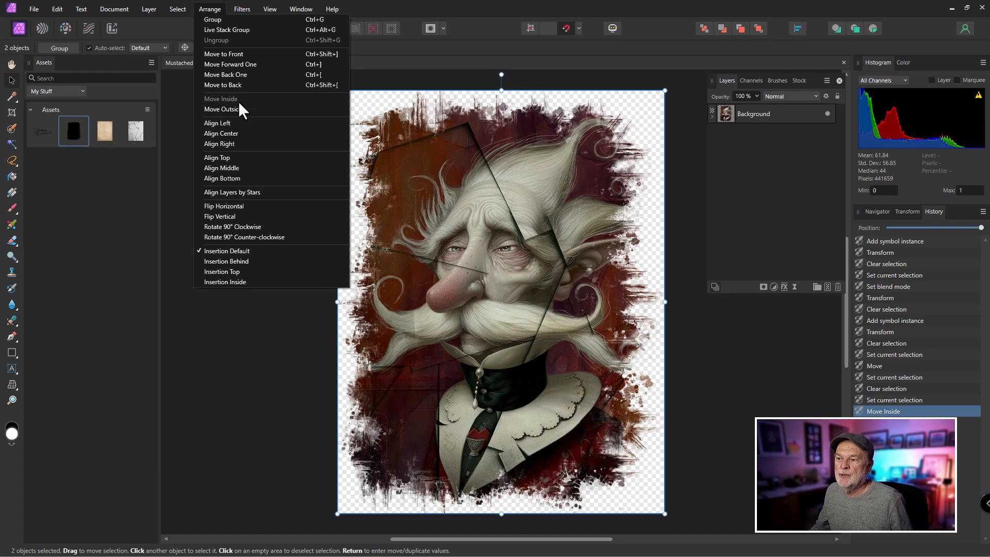
left_click(431, 5)
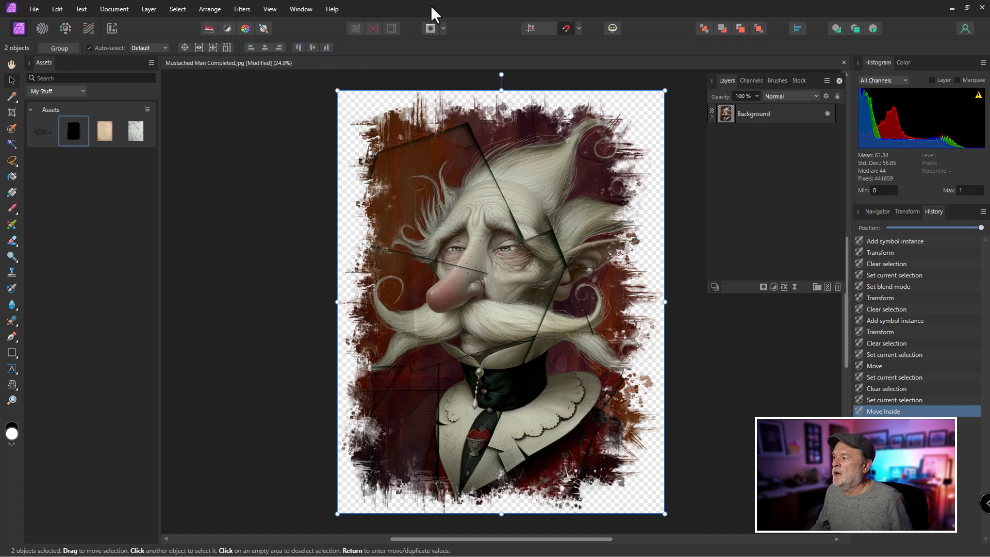
left_click(711, 116)
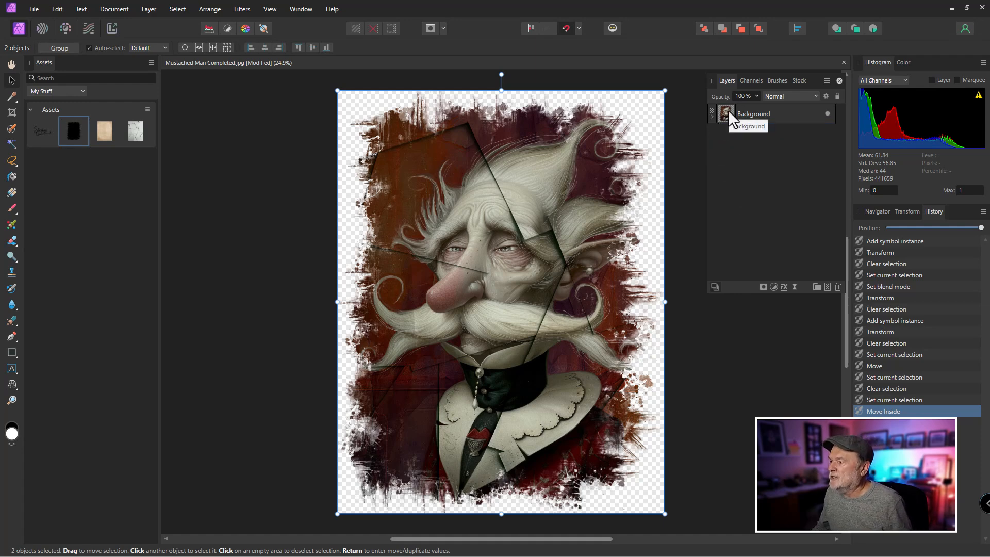
left_click(682, 166)
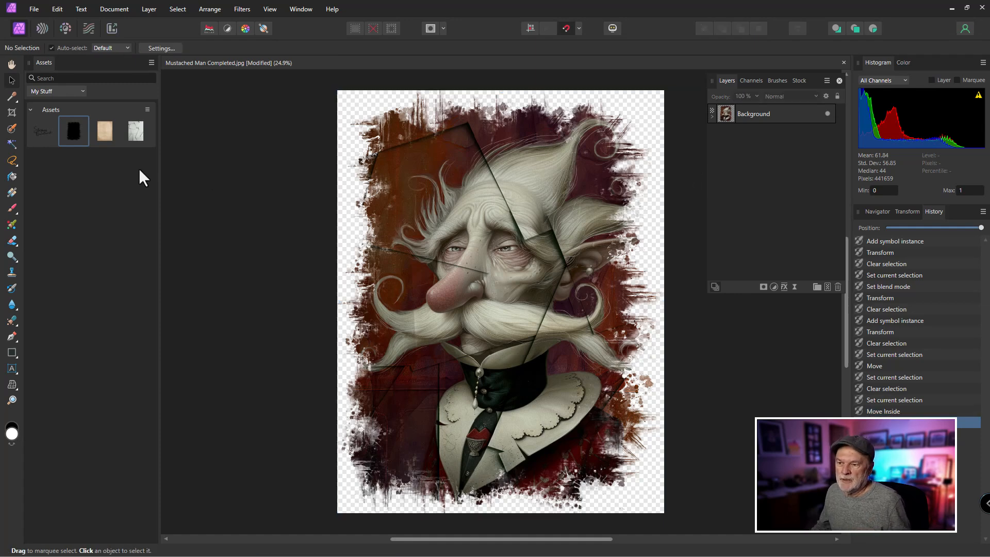
Step: Place the parchment texture asset on the image, align it to the canvas edges and deselect it
left_click(106, 131)
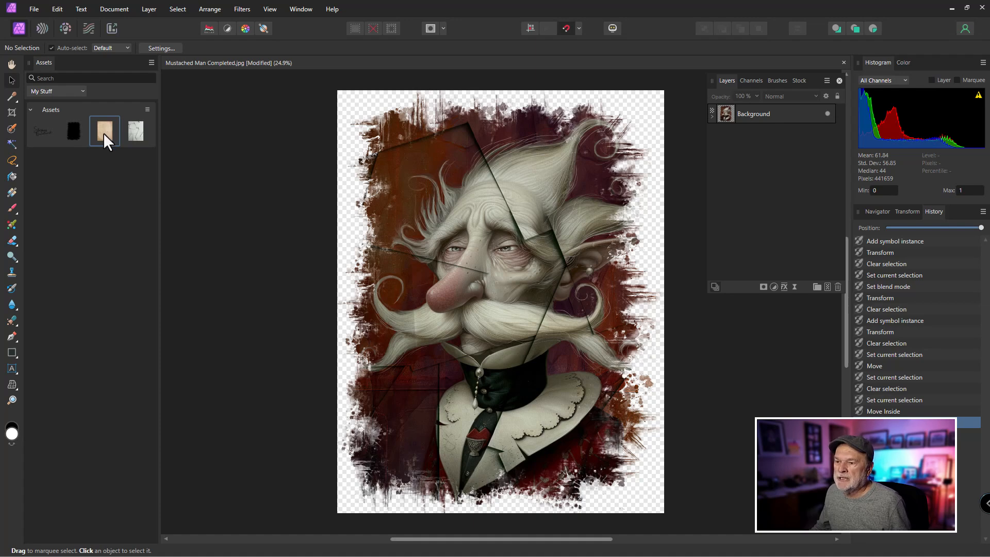
left_click_drag(104, 134, 479, 299)
left_click_drag(453, 211, 514, 239)
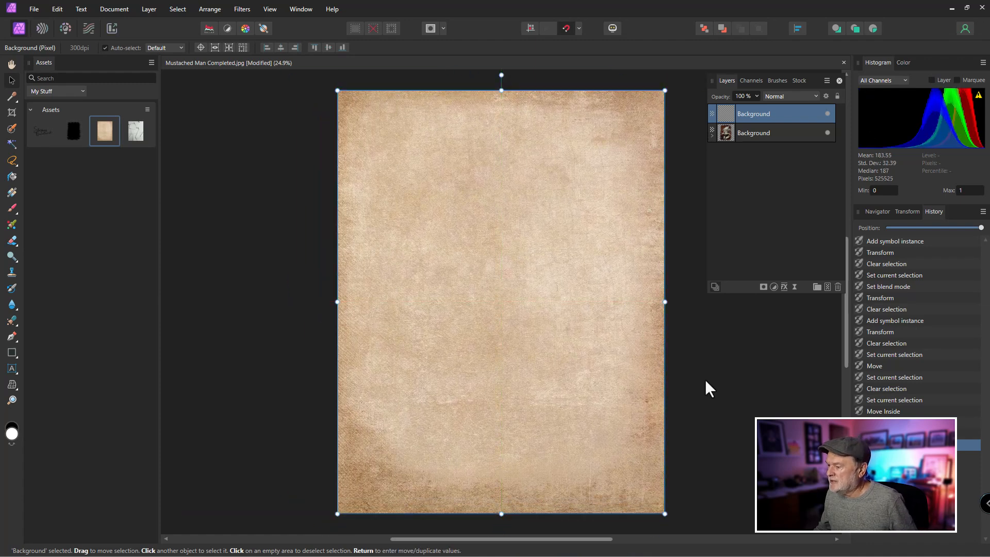
left_click(688, 336)
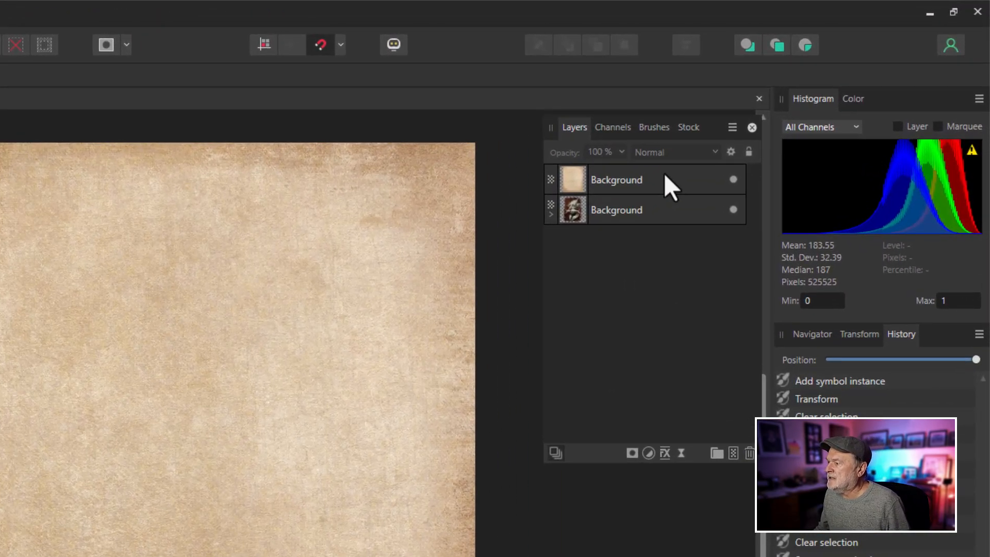
Step: Move the parchment texture layer to the bottom of the layer stack, beneath the masked mustached man
left_click(783, 110)
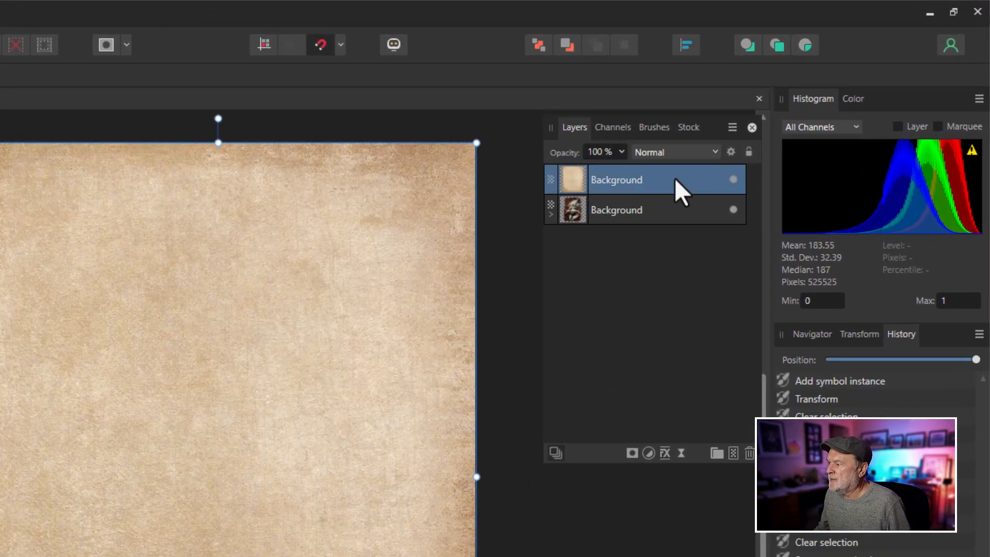
left_click_drag(675, 178, 681, 234)
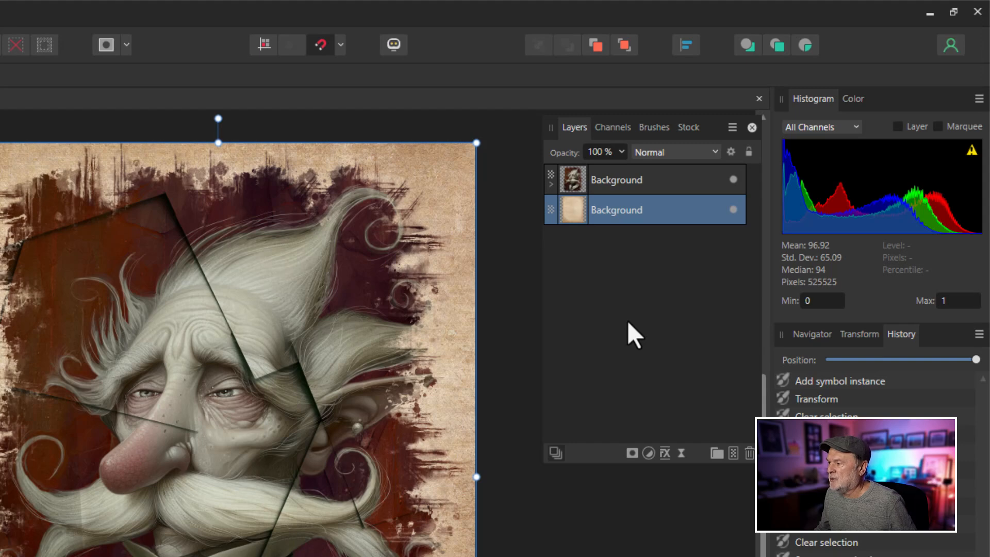
left_click(508, 316)
Step: Duplicate the parchment texture layer, set the upper copy's blend mode to Multiply and deselect it
left_click(655, 230)
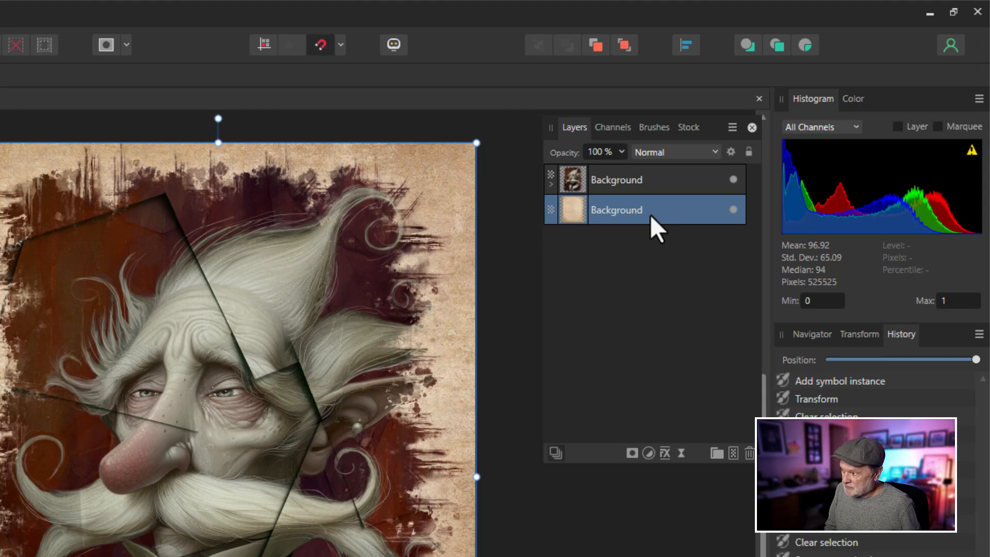
key("ctrl+j")
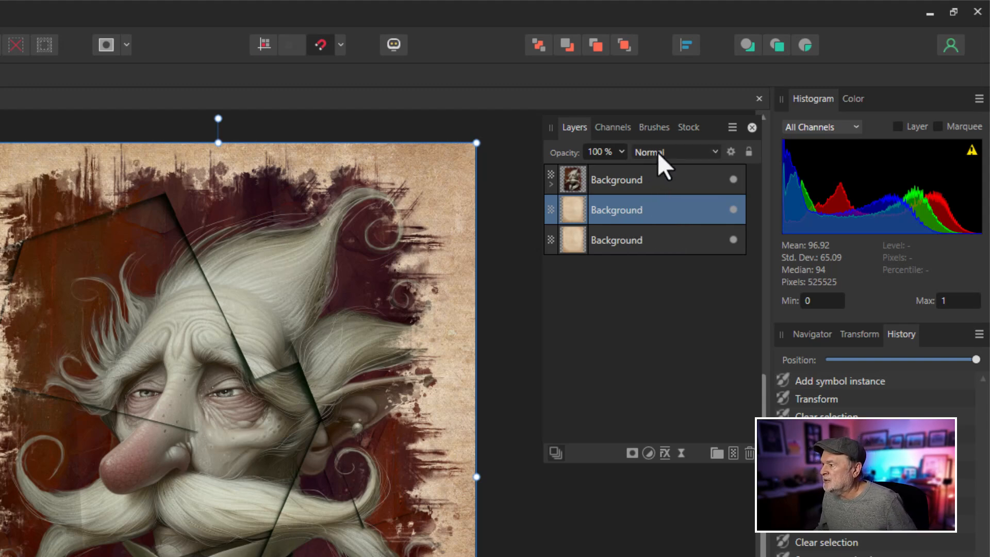
left_click(657, 154)
left_click(651, 212)
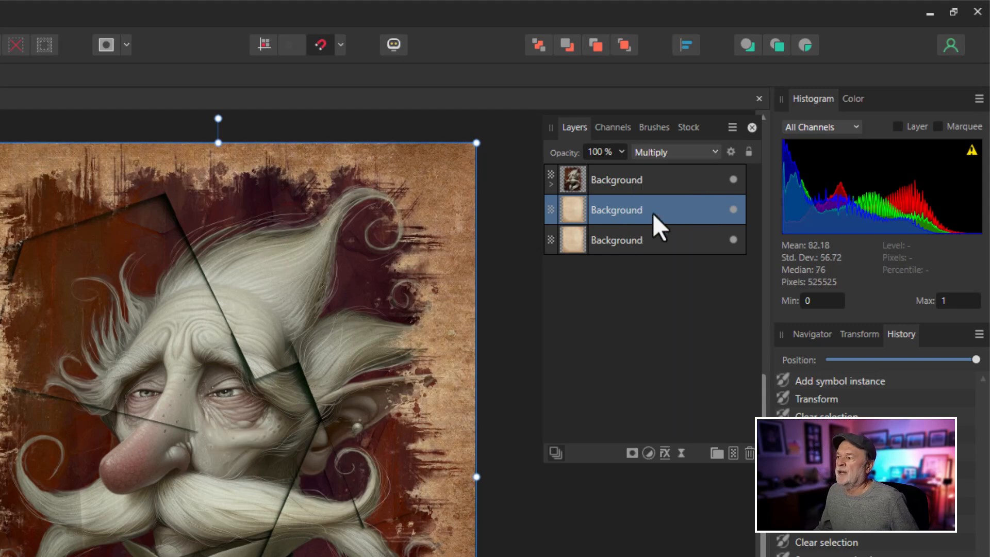
left_click(512, 272)
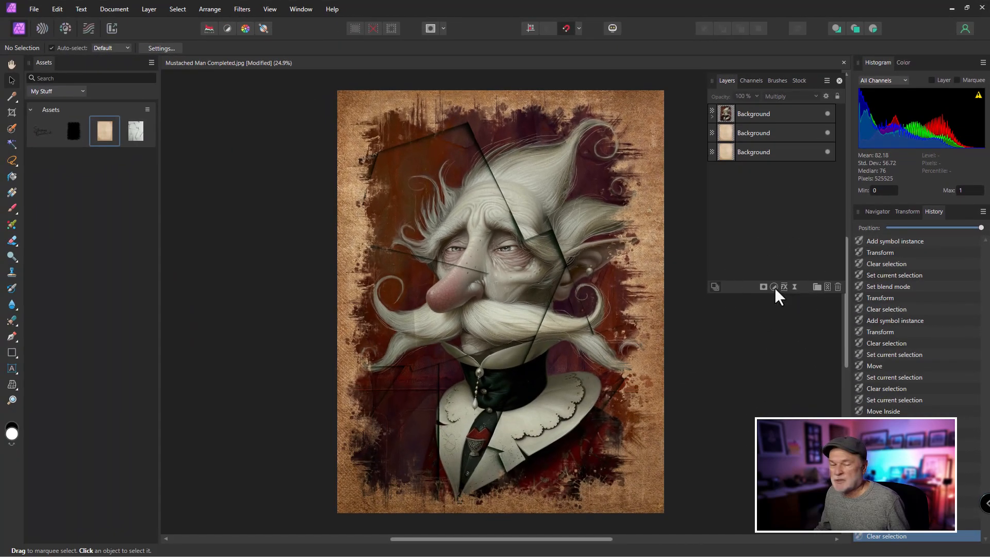
Step: Add a Curves adjustment above all layers and raise the master curve's midpoint slightly to brighten the image
left_click(774, 287)
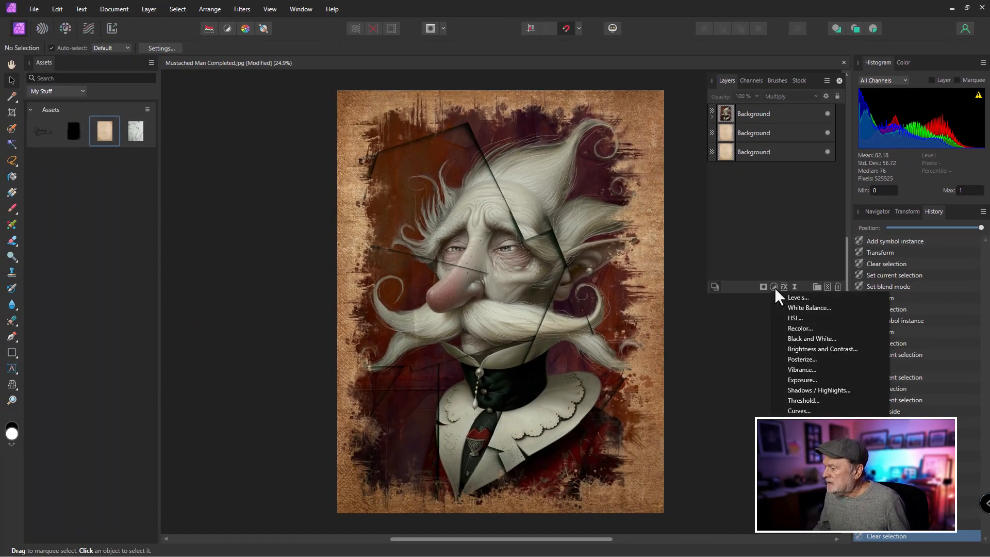
left_click(812, 410)
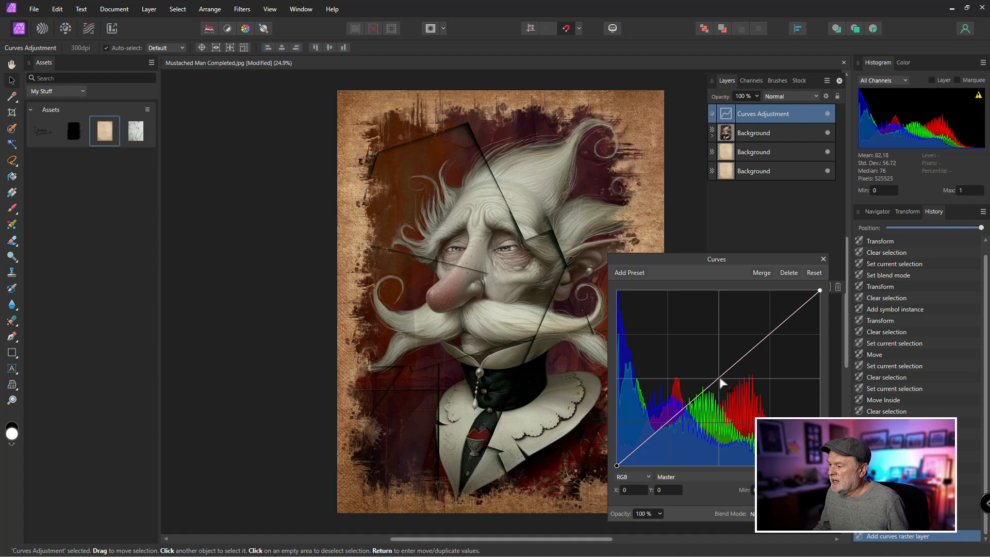
left_click_drag(719, 378, 714, 370)
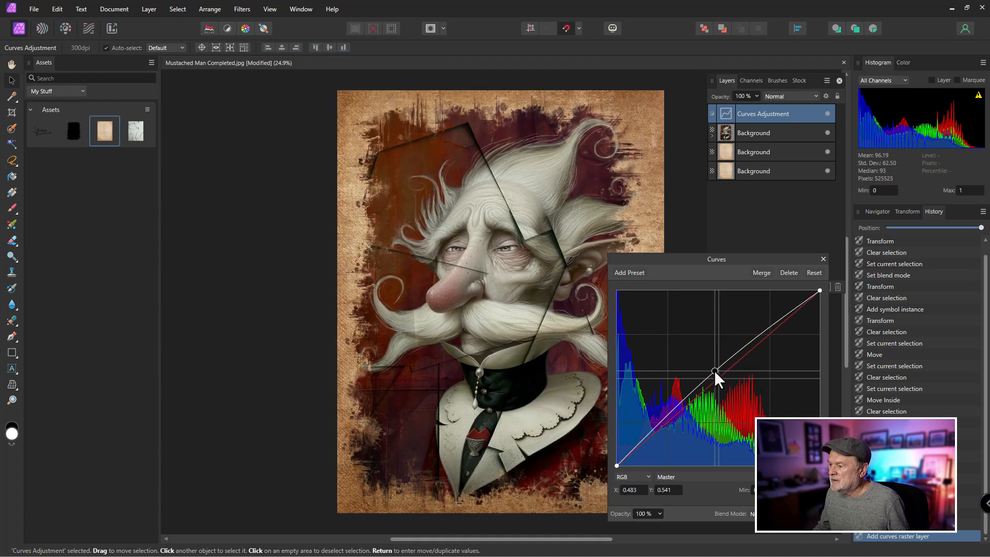
left_click(823, 259)
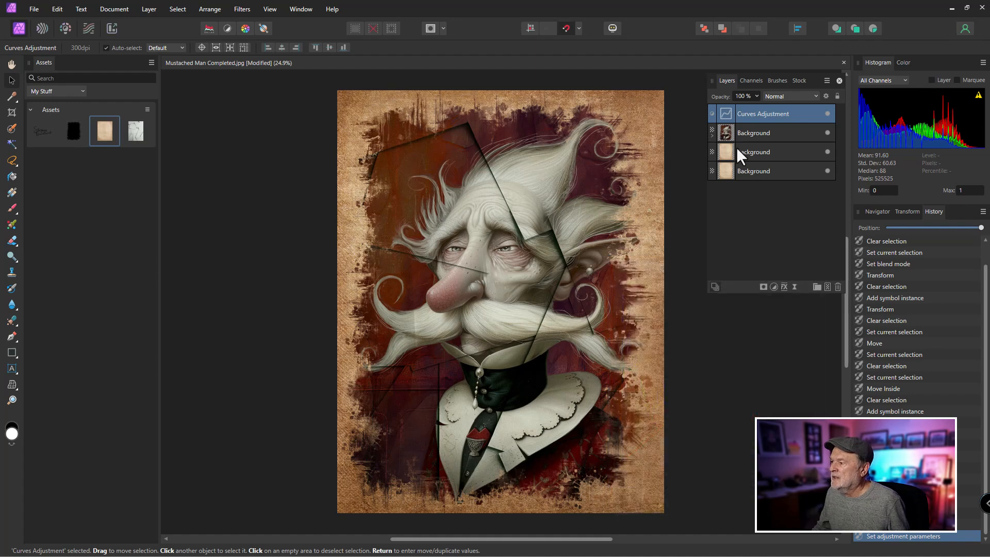
Step: Compare the artwork with and without the Curves adjustment, leaving the adjustment switched on
left_click(828, 113)
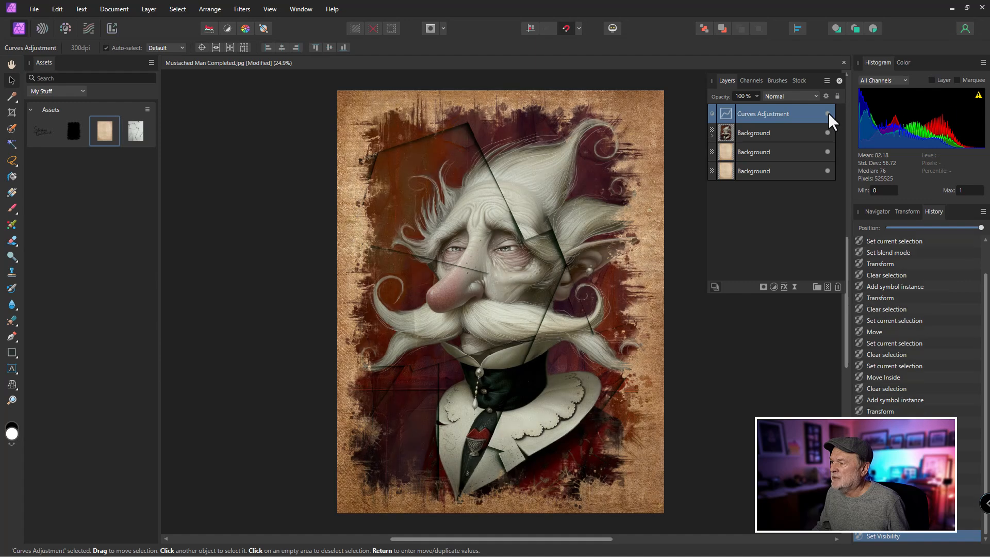
left_click(827, 114)
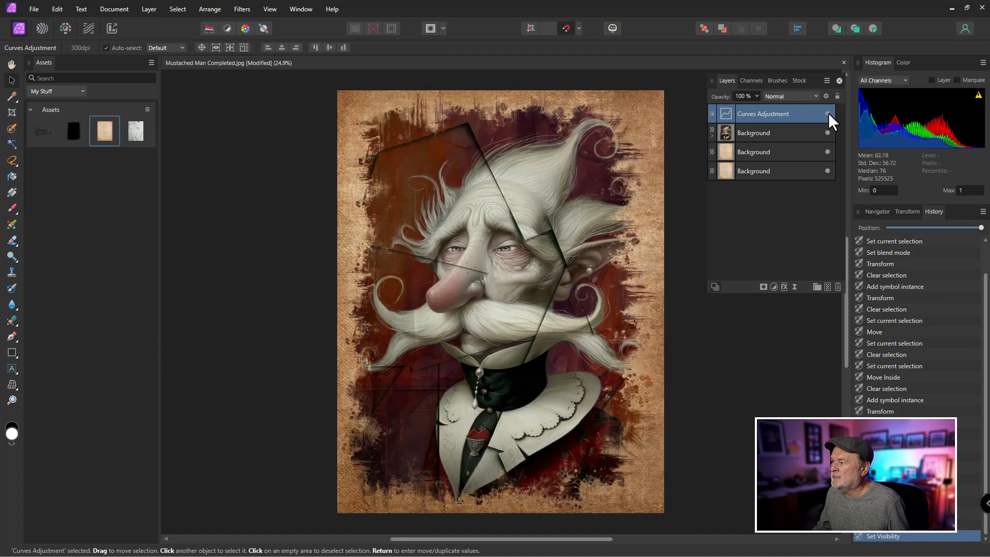
left_click(709, 113)
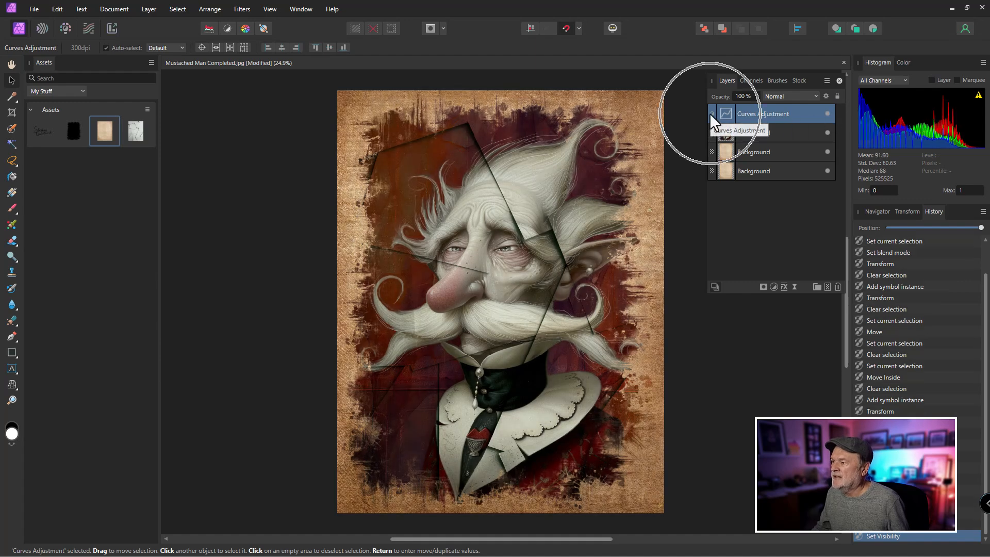
left_click(826, 114)
left_click(826, 114)
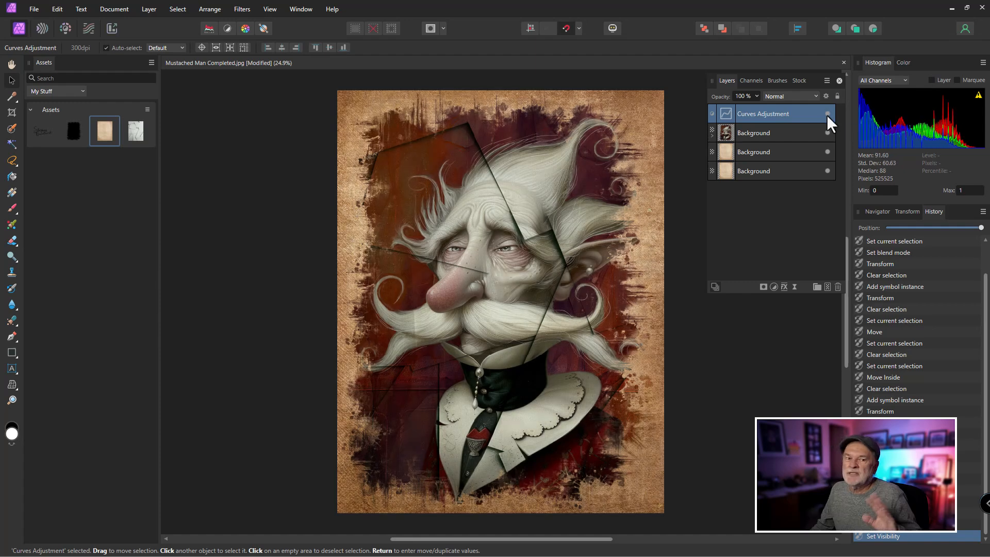
left_click(826, 114)
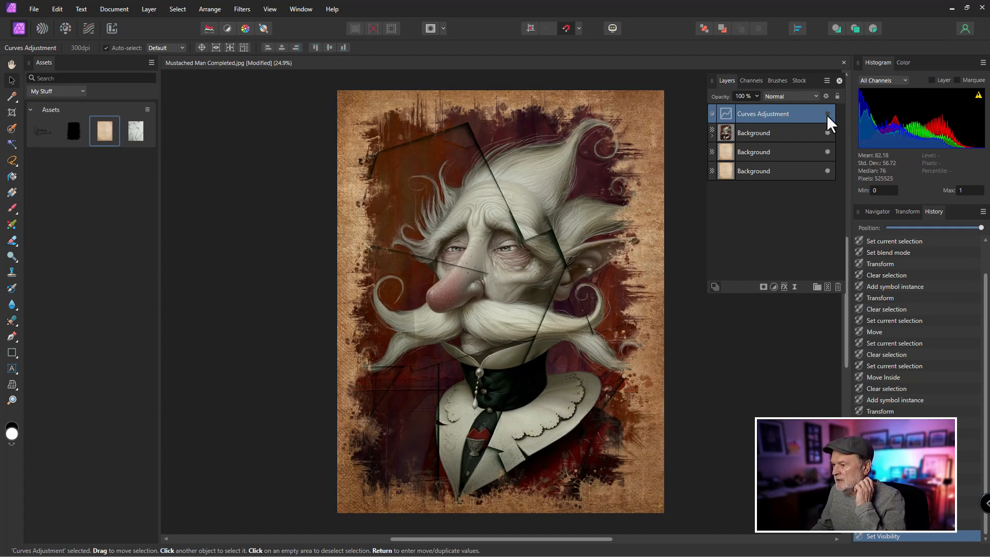
left_click(827, 114)
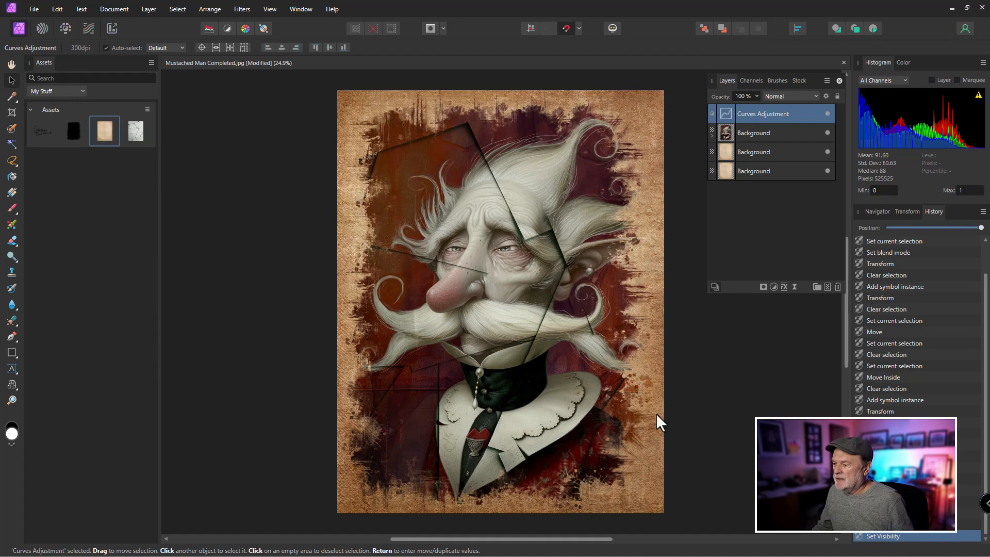
Step: Place the signature asset on the parchment border in the artwork's lower right corner
scroll(624, 430, "down", 2)
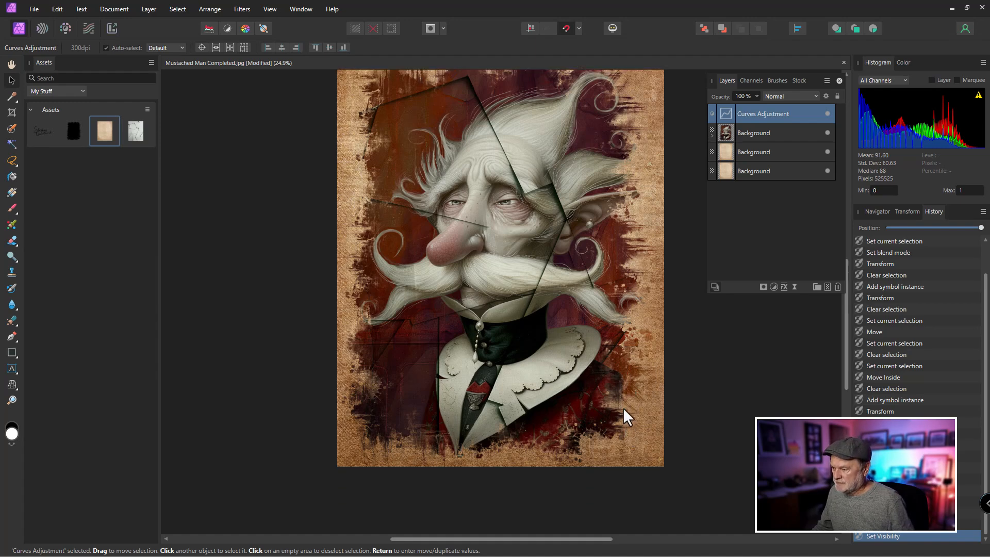
scroll(622, 409, "down", 1)
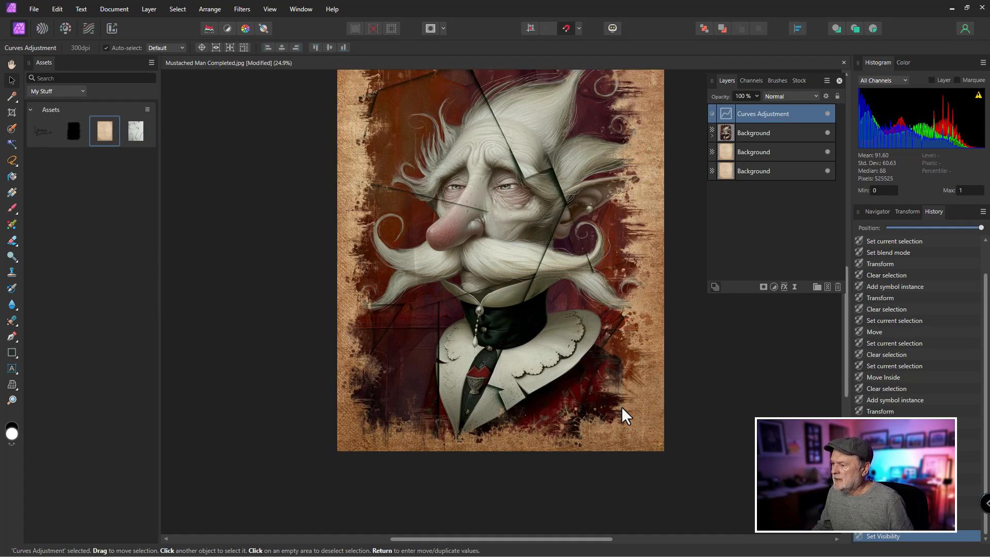
scroll(636, 402, "down", 5)
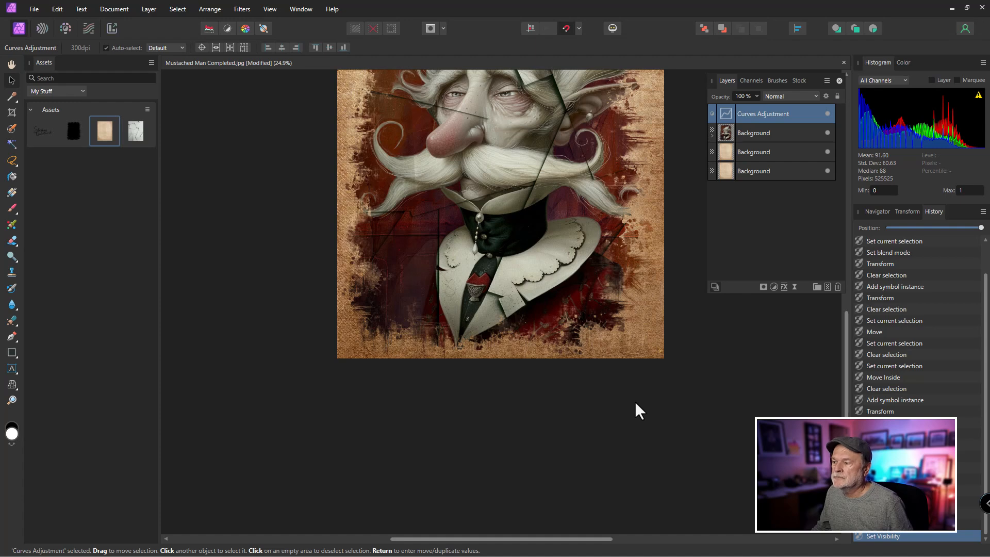
key("space")
left_click_drag(639, 327, 609, 319)
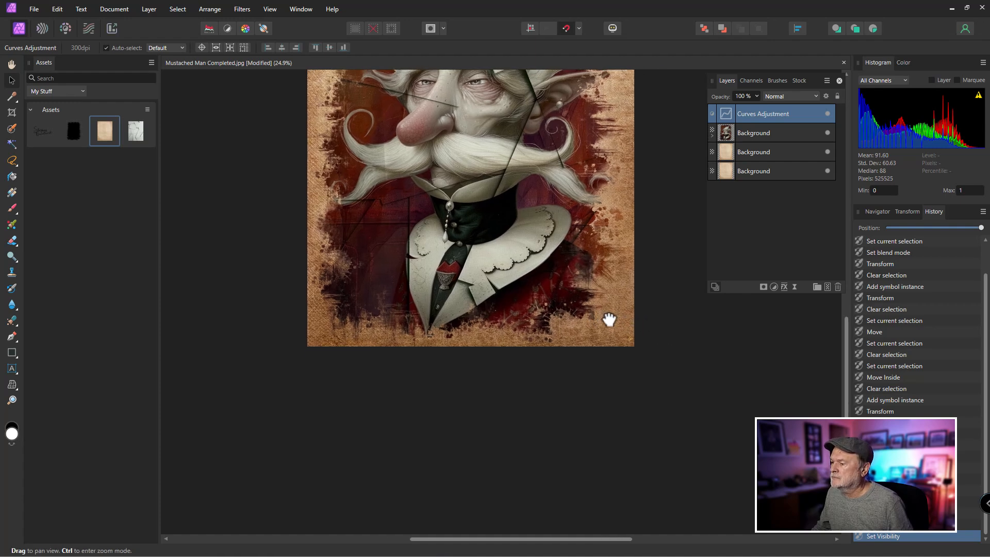
scroll(608, 319, "down", 2)
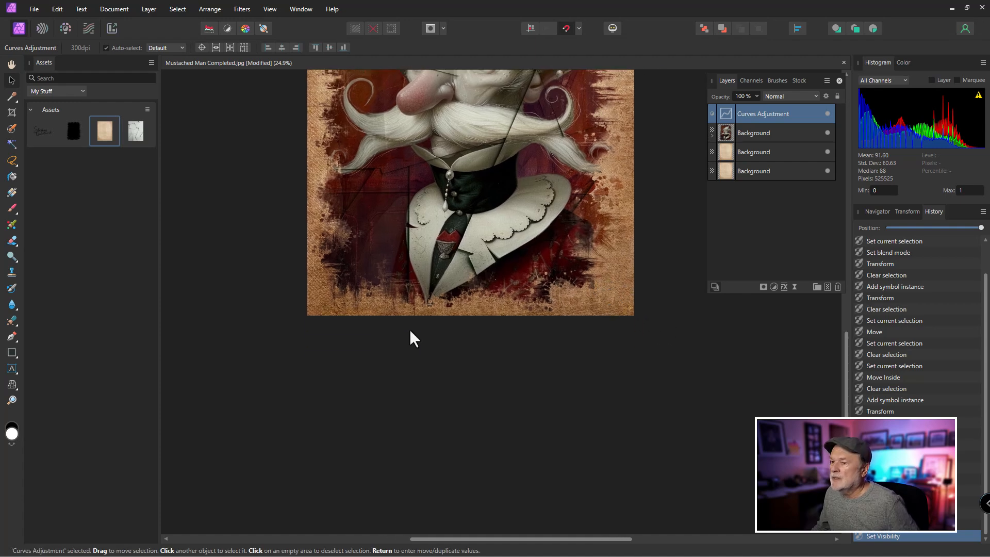
left_click(41, 132)
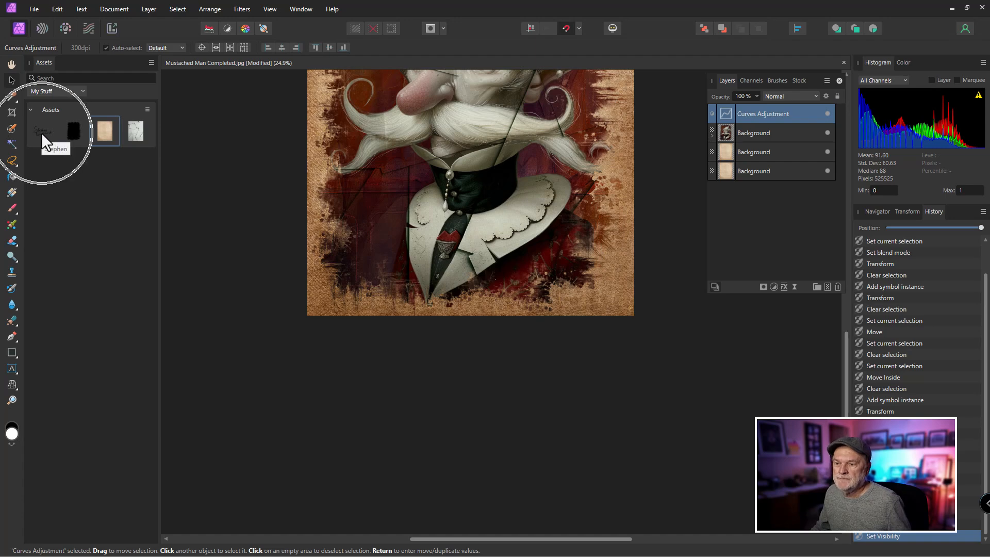
left_click_drag(109, 144, 542, 271)
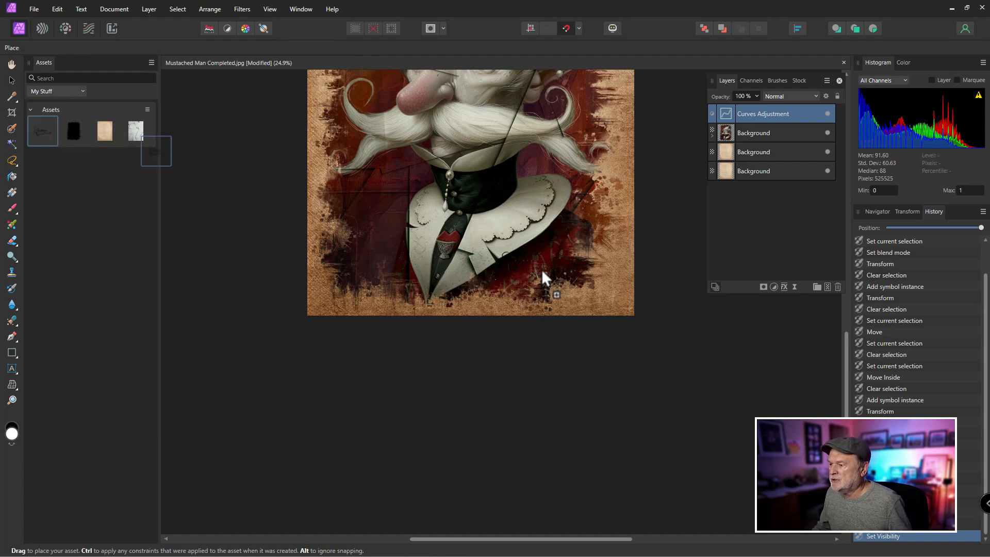
mouse_move(607, 298)
left_mouse_down()
mouse_move(566, 272)
mouse_move(609, 295)
left_mouse_up()
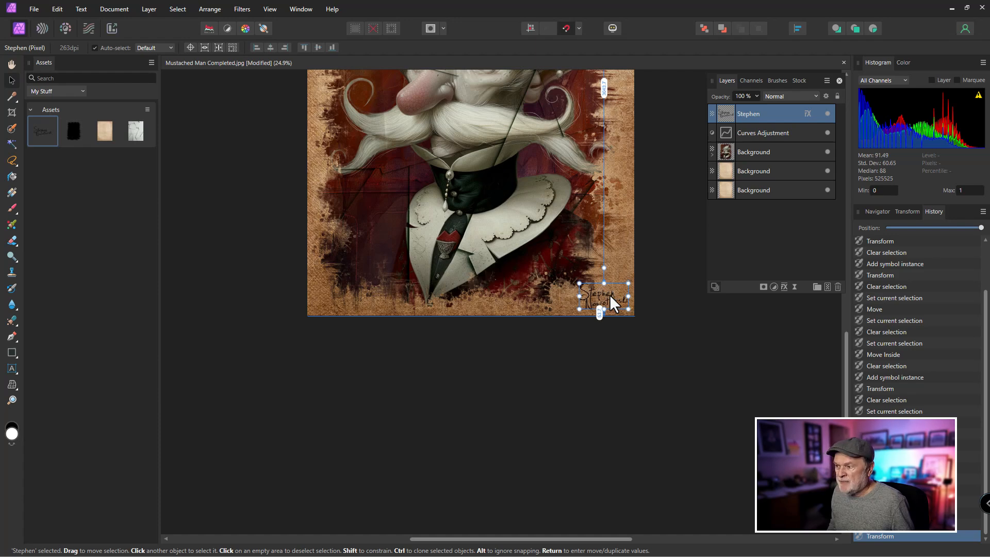
Step: Fine-tune the signature's position in the artwork's lower right corner and deselect it
left_click_drag(610, 295, 609, 294)
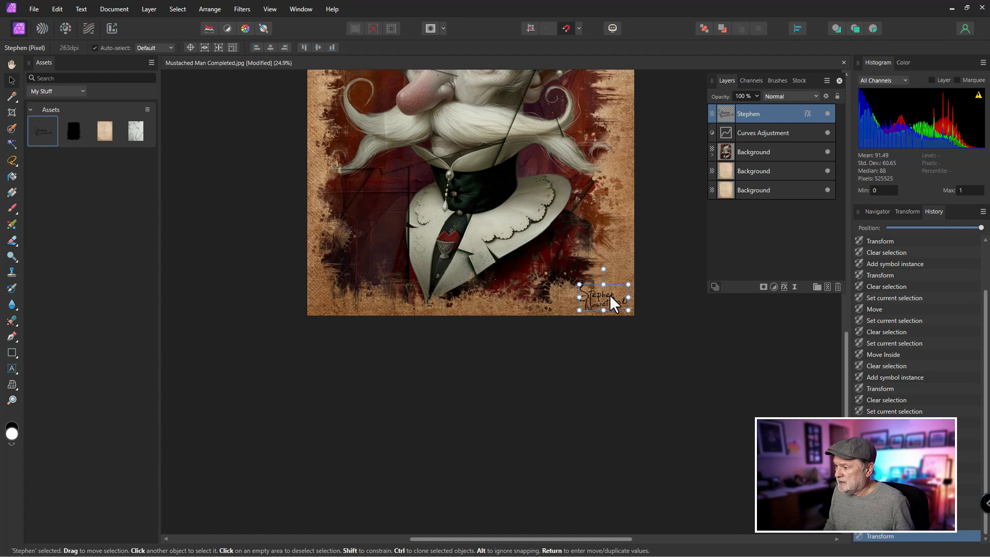
left_click(658, 251)
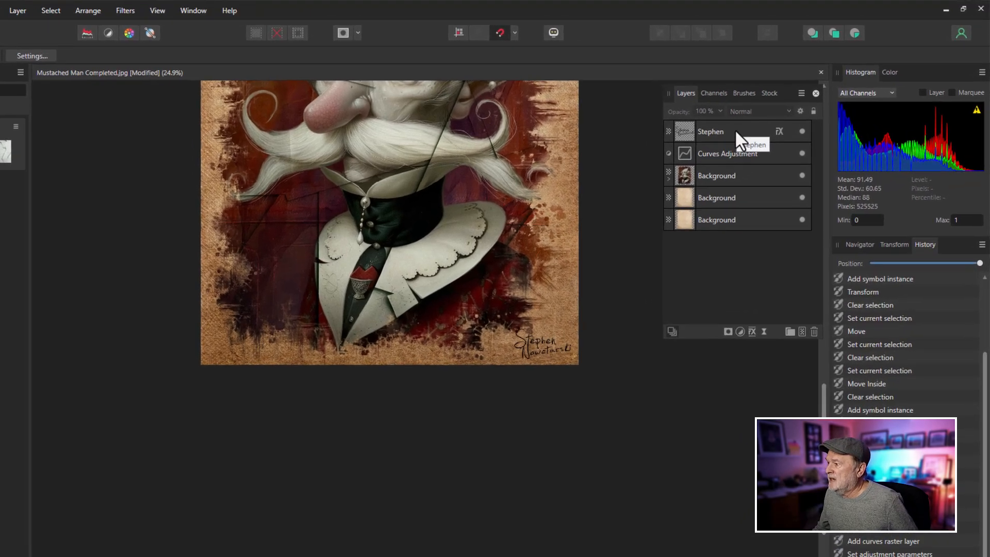
Step: Open the signature layer's effects and bring up the color picker of its Color Overlay, keeping the signature in view
left_click(735, 129)
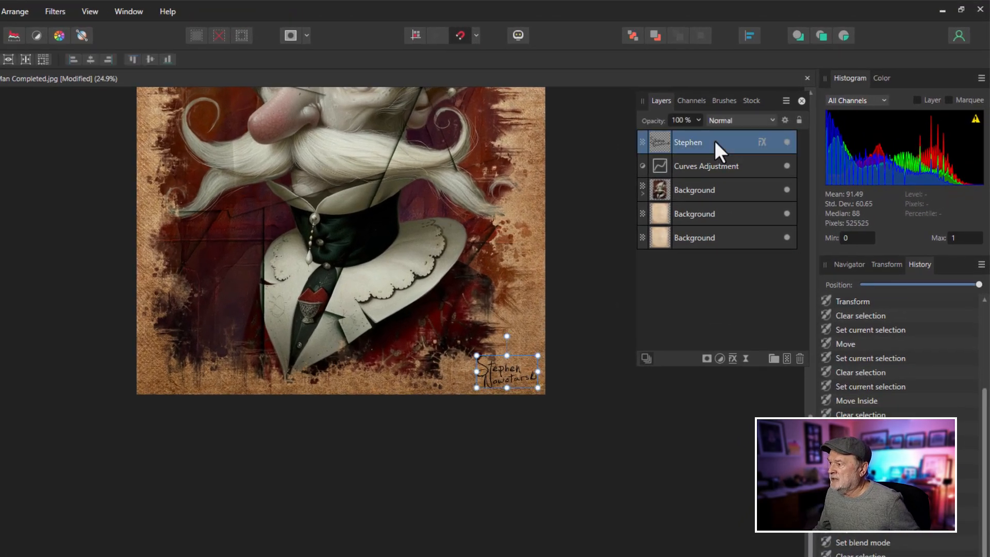
left_click(763, 143)
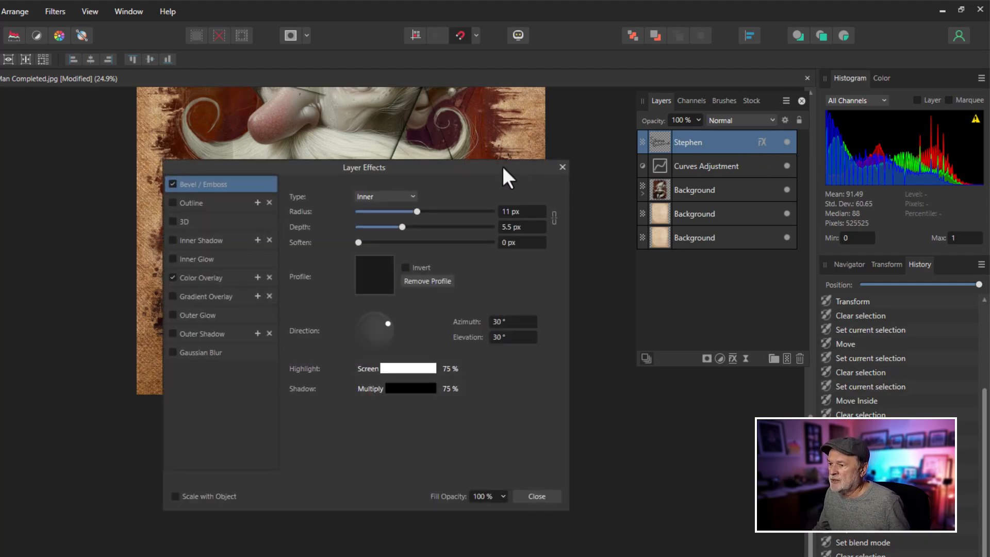
left_click(199, 279)
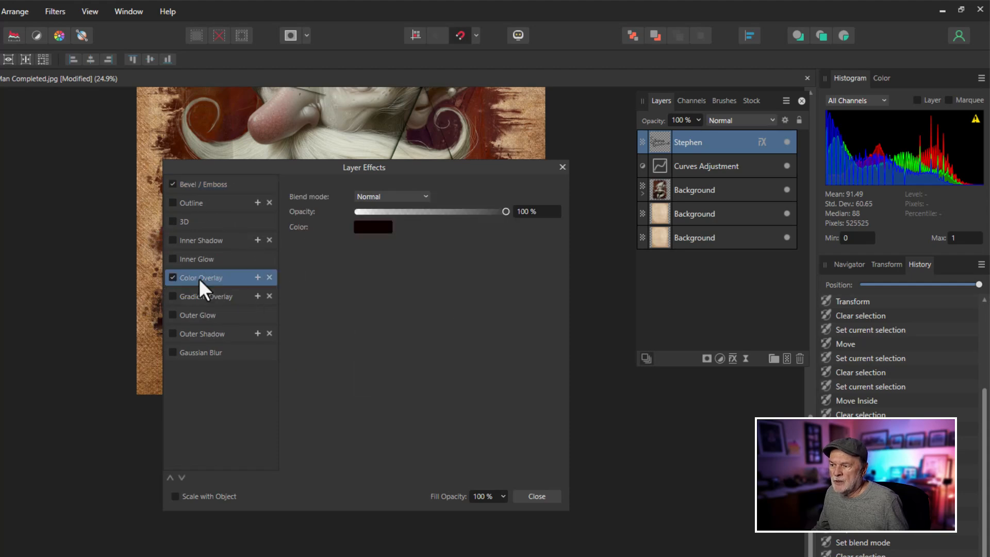
mouse_move(474, 171)
left_mouse_down()
mouse_move(360, 145)
mouse_move(345, 116)
mouse_move(324, 108)
left_mouse_up()
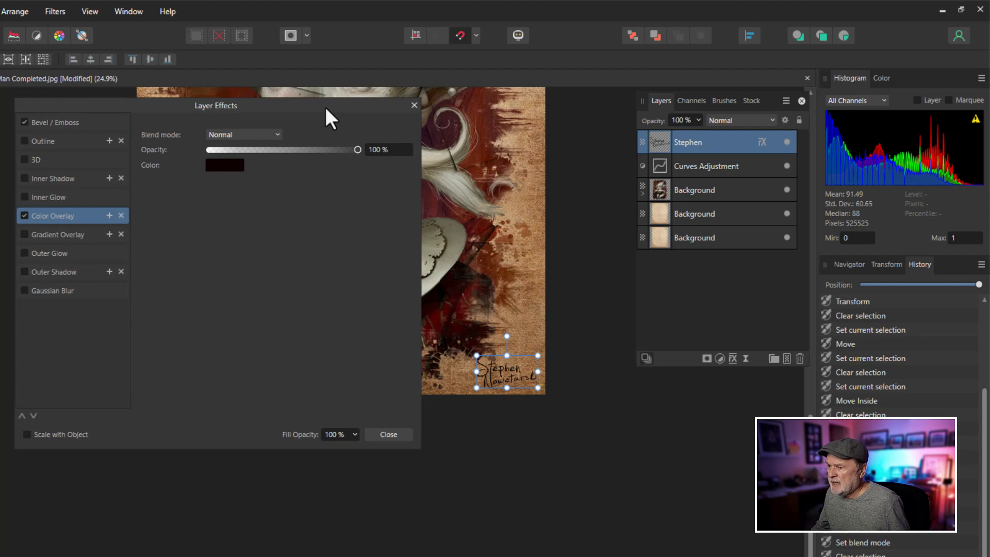
left_click(229, 165)
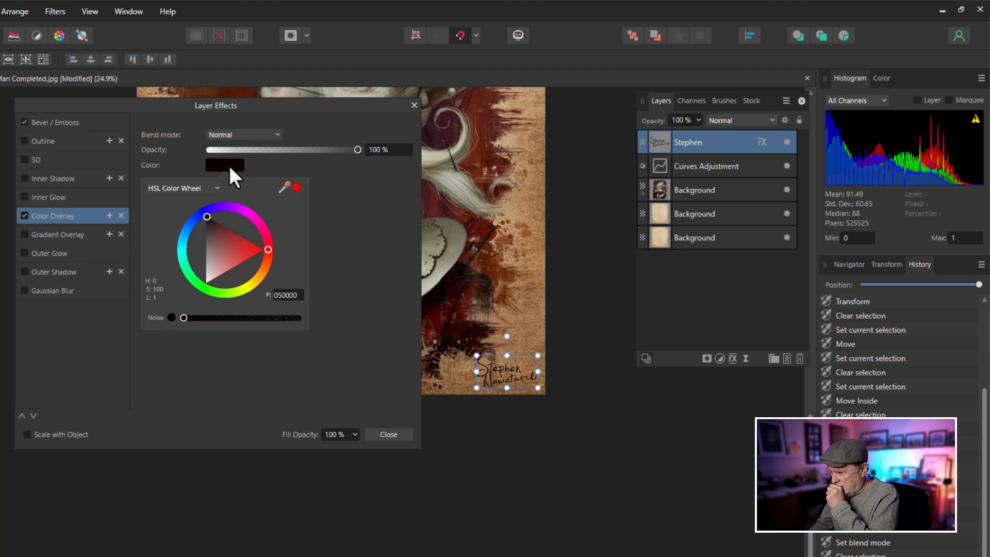
Step: Try near-white, muted red 974545 and pure red FF0000 as the signature's Color Overlay color
left_click_drag(229, 243, 207, 283)
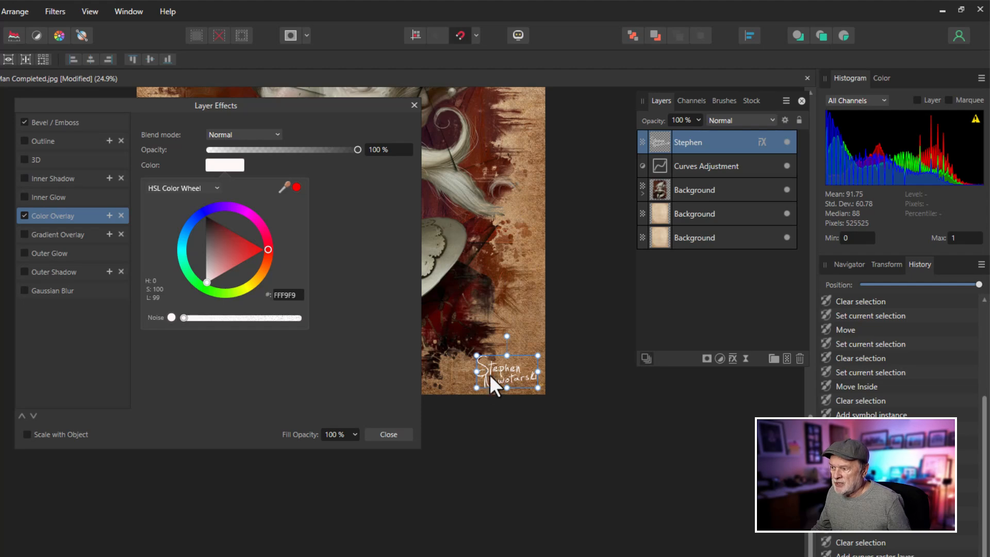
left_click_drag(225, 249, 224, 244)
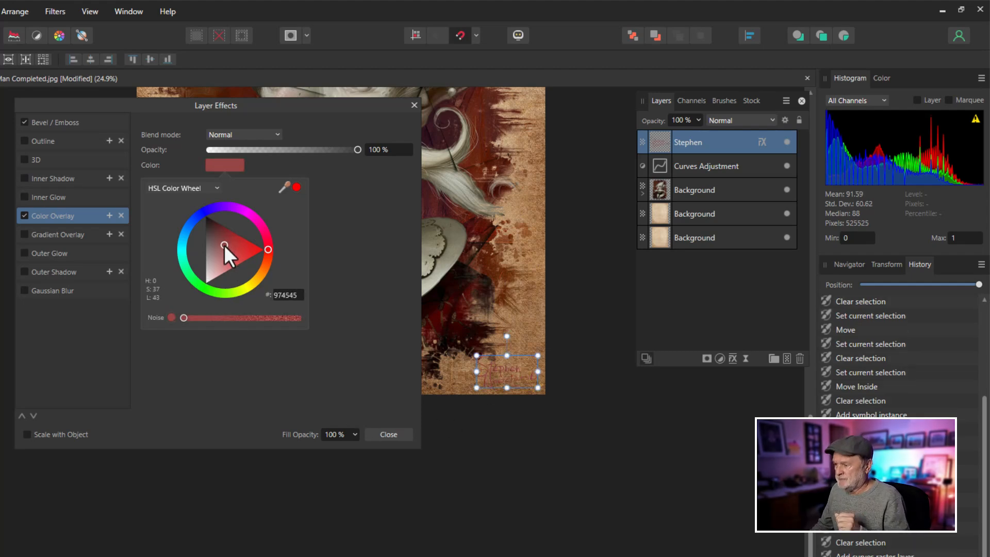
left_click_drag(223, 244, 208, 280)
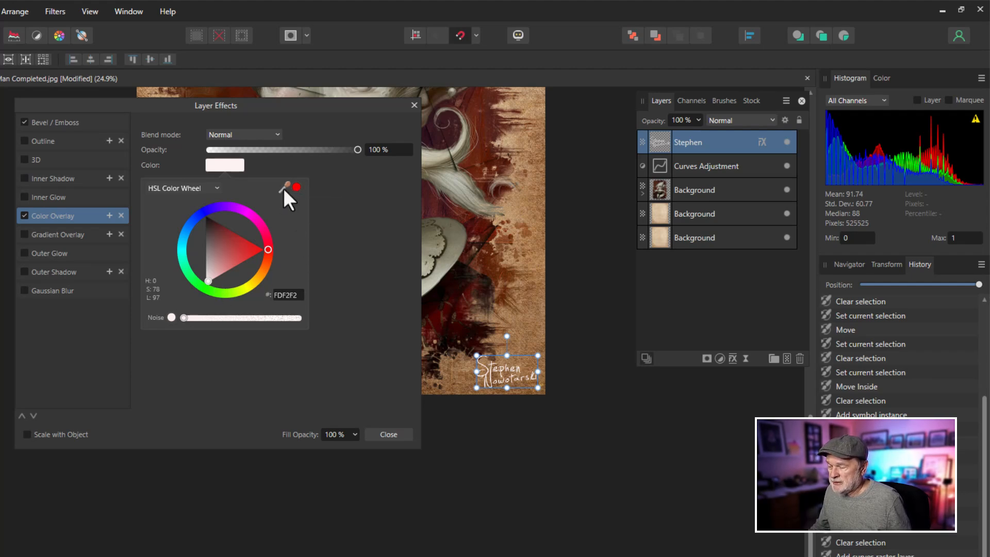
left_click(297, 186)
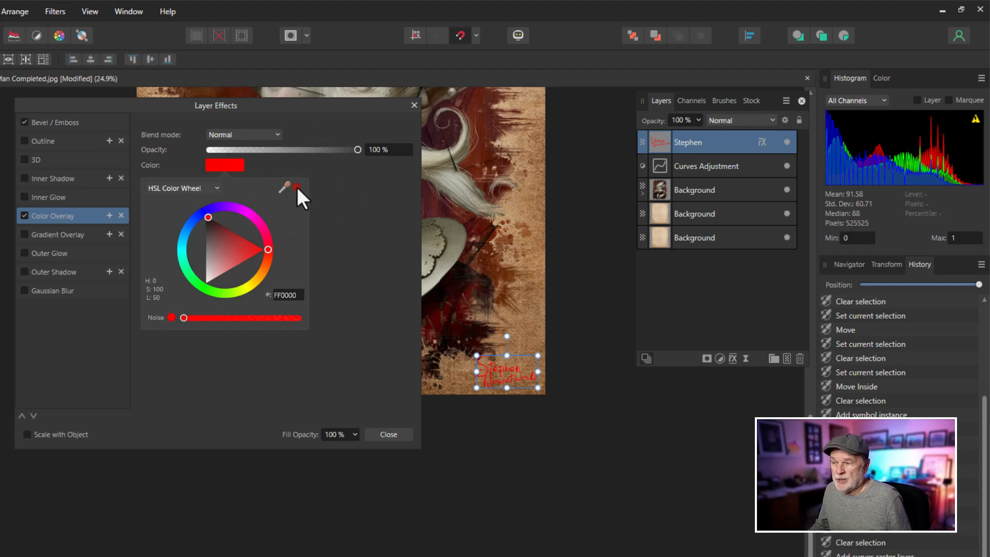
Step: Sample a dark red from the artwork, apply it as the signature's overlay color 460303, close the layer effects and deselect the signature
mouse_move(296, 184)
left_mouse_down()
mouse_move(330, 235)
mouse_move(438, 305)
mouse_move(552, 235)
mouse_move(498, 289)
mouse_move(488, 262)
mouse_move(470, 286)
left_mouse_up()
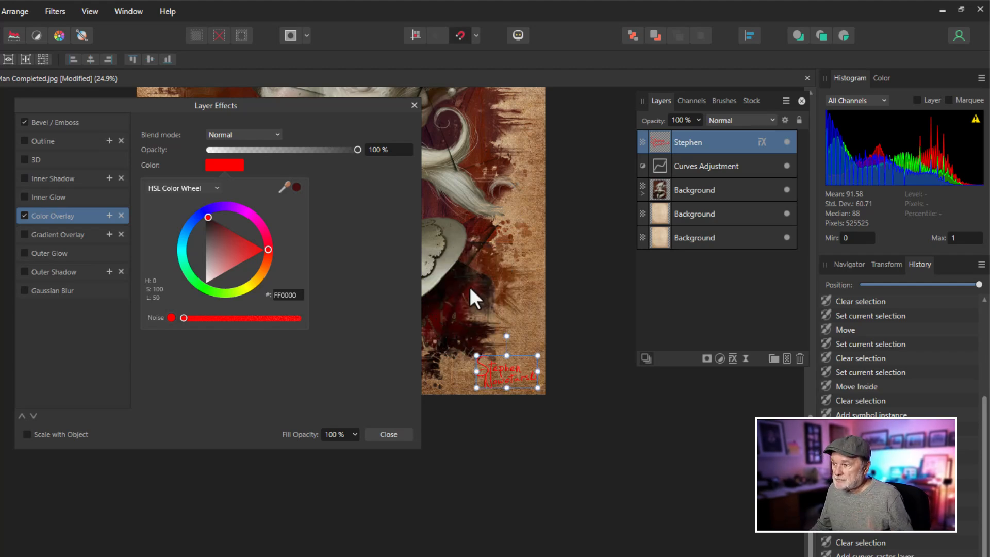
left_click(296, 187)
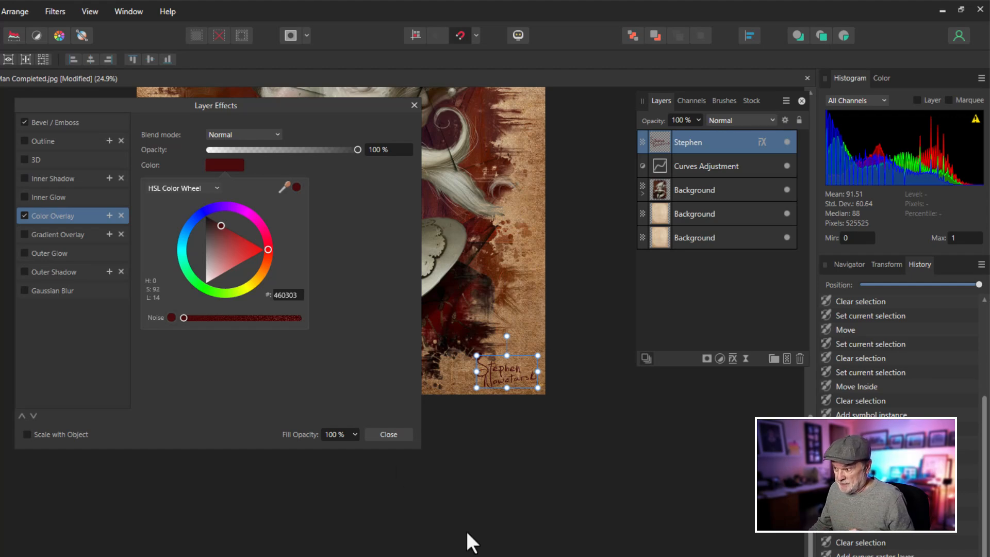
left_click(381, 435)
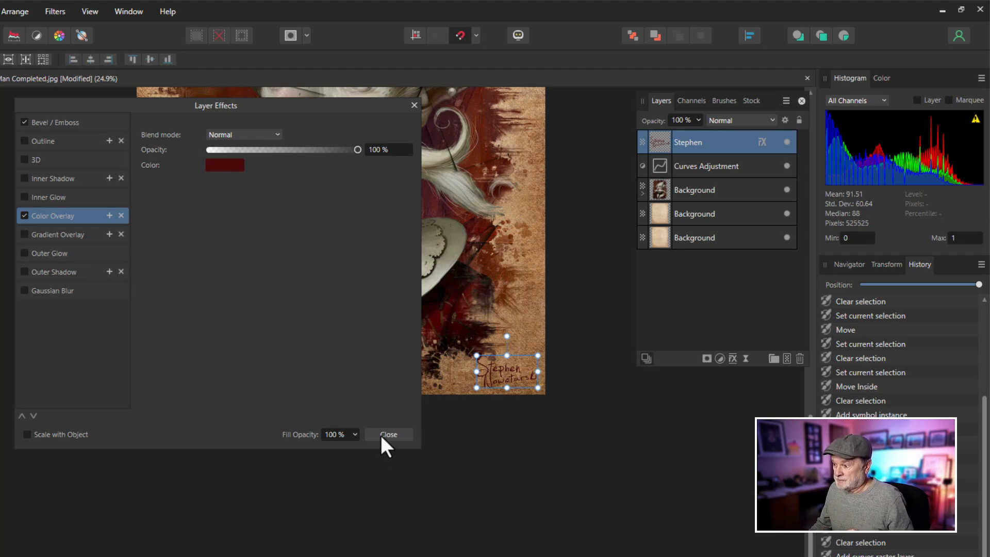
left_click(388, 435)
left_click(551, 484)
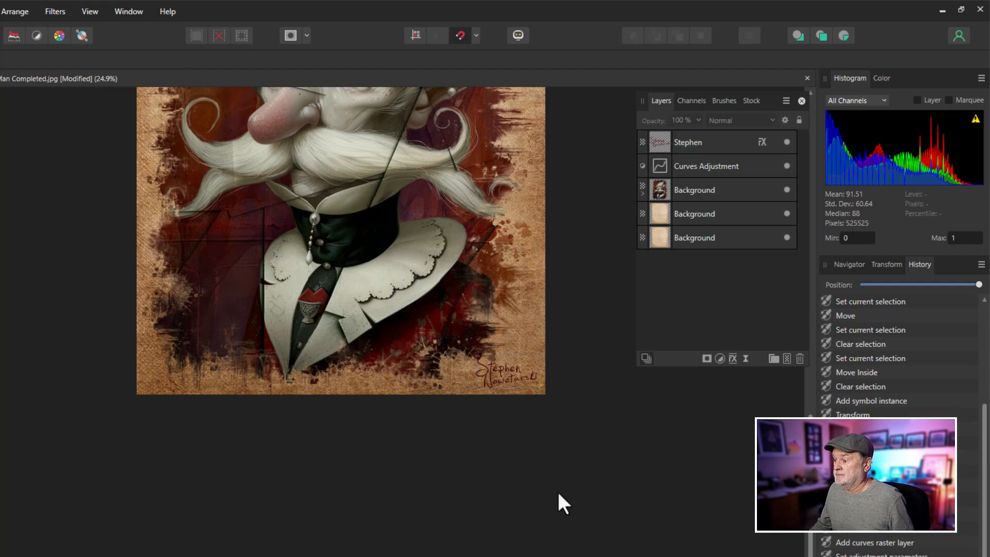
scroll(561, 502, "up", 2)
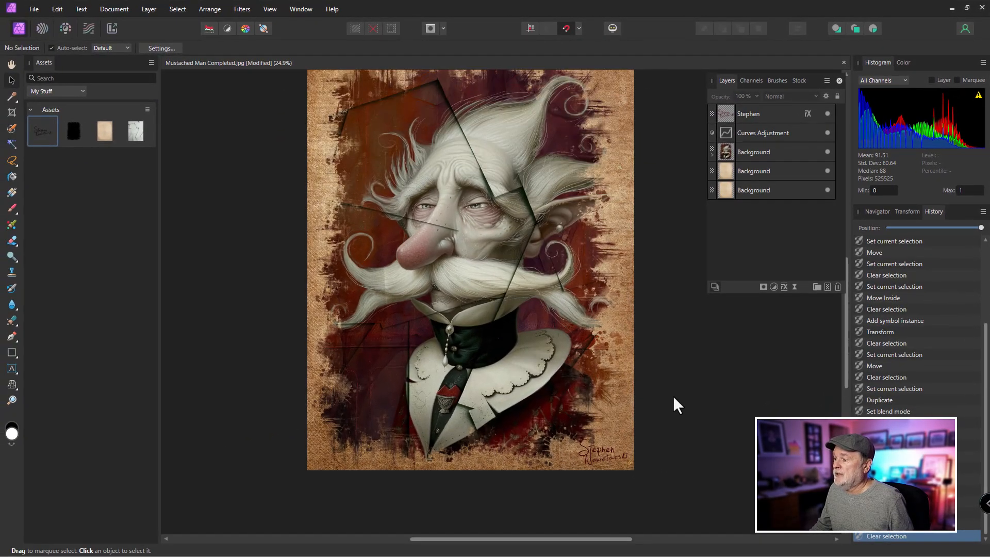
scroll(673, 397, "up", 2)
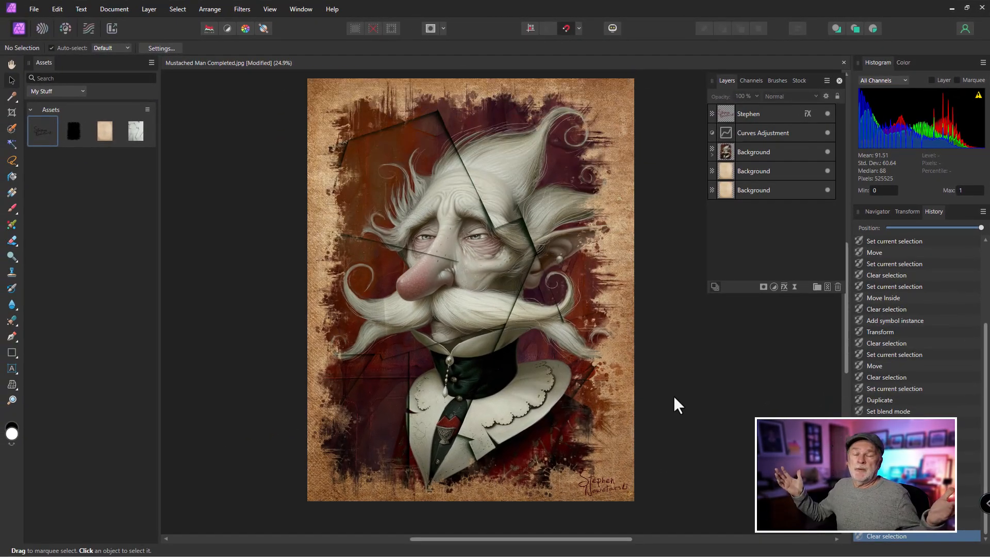